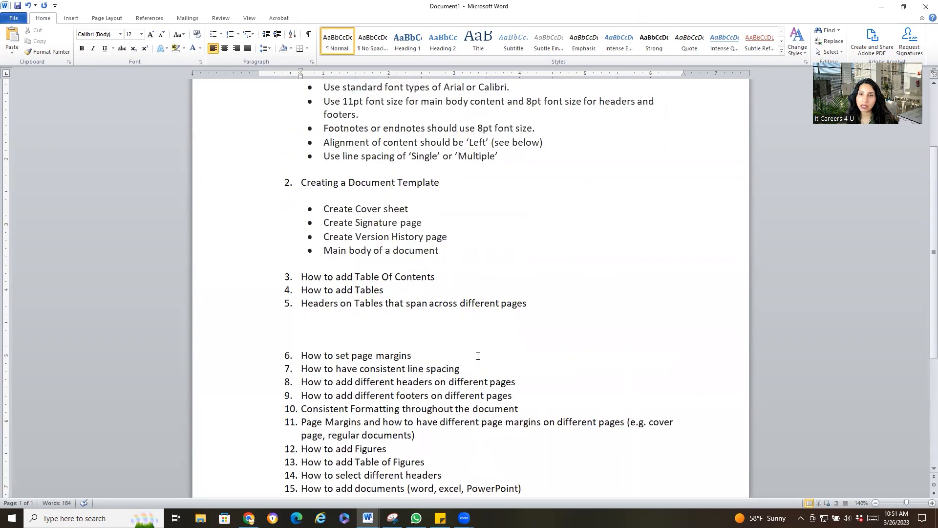
# Step: Change the main body font size in the second guideline bullet to 12pt
pyautogui.scroll(3, 477, 352)
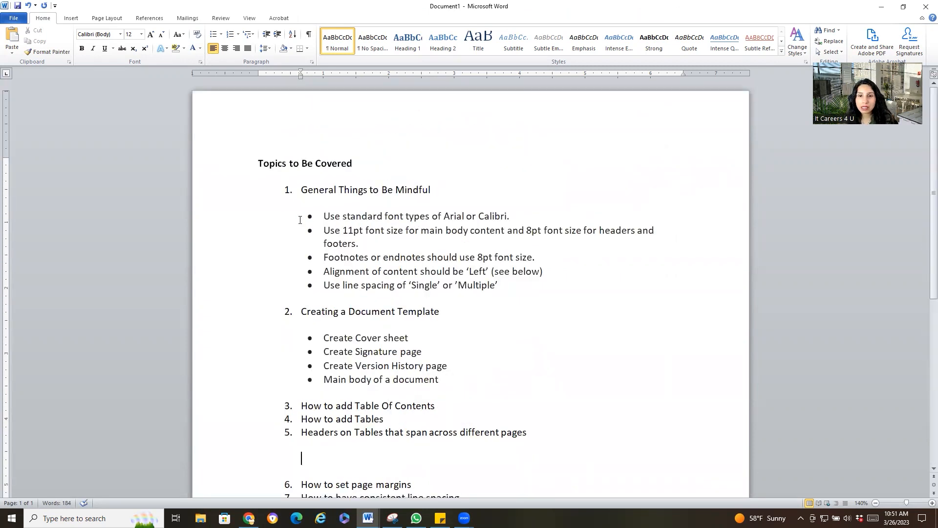
pyautogui.moveTo(323, 216); pyautogui.dragTo(474, 215)
pyautogui.click(455, 243)
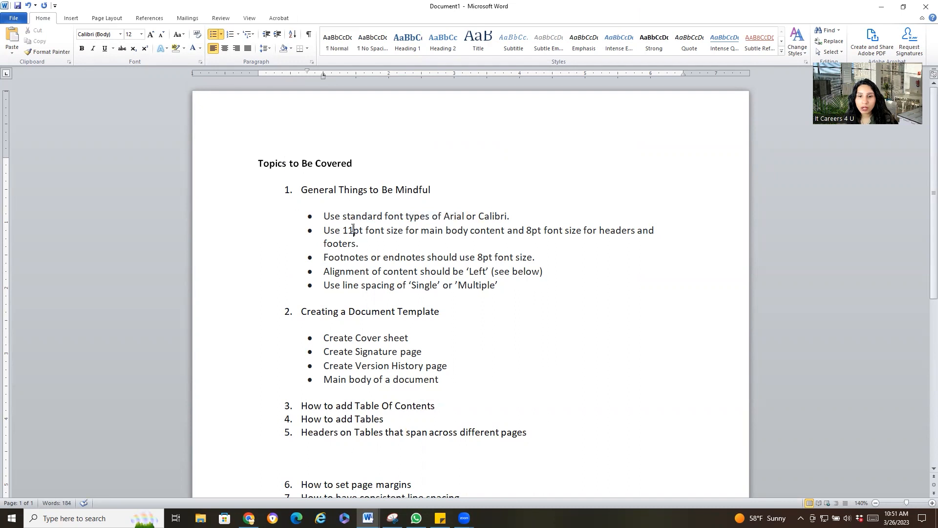
pyautogui.press('BackSpace')
pyautogui.write('2')
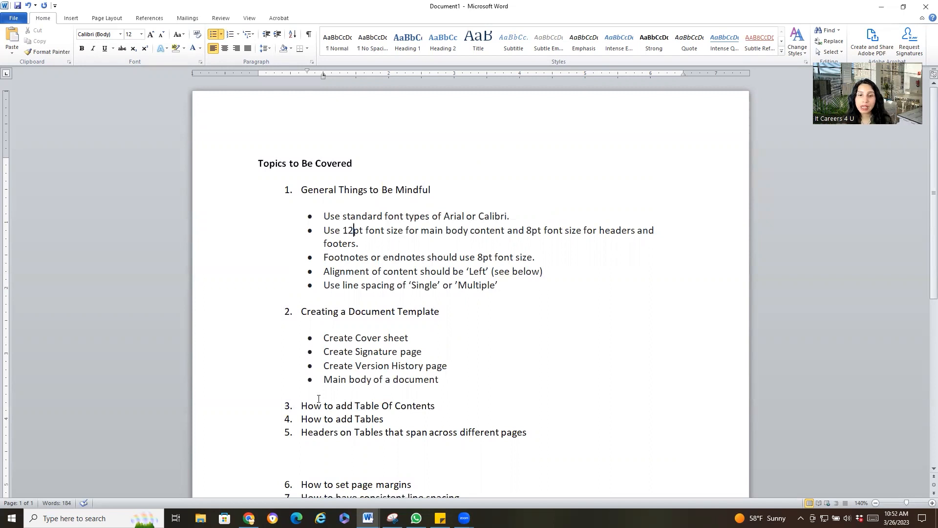
# Step: Switch to Document2 and look through the volunteering article from start to end
pyautogui.moveTo(369, 517)
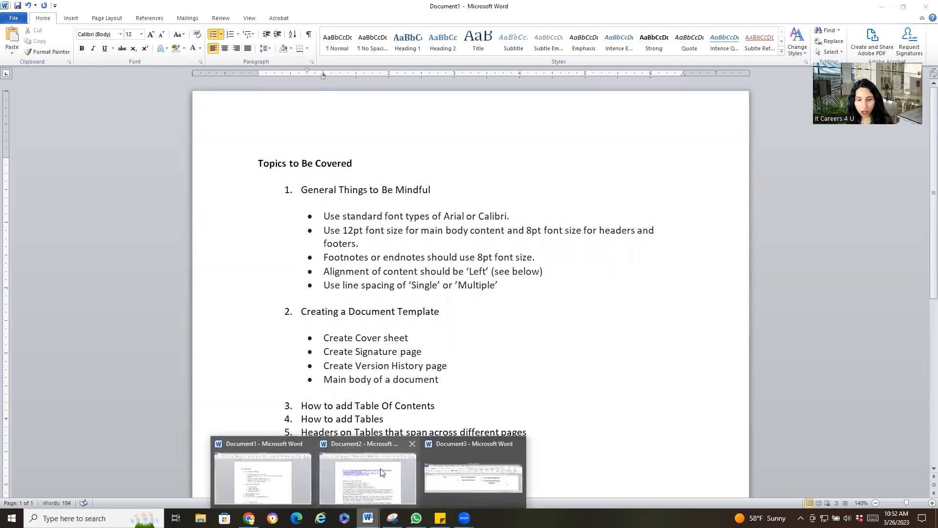
pyautogui.click(367, 489)
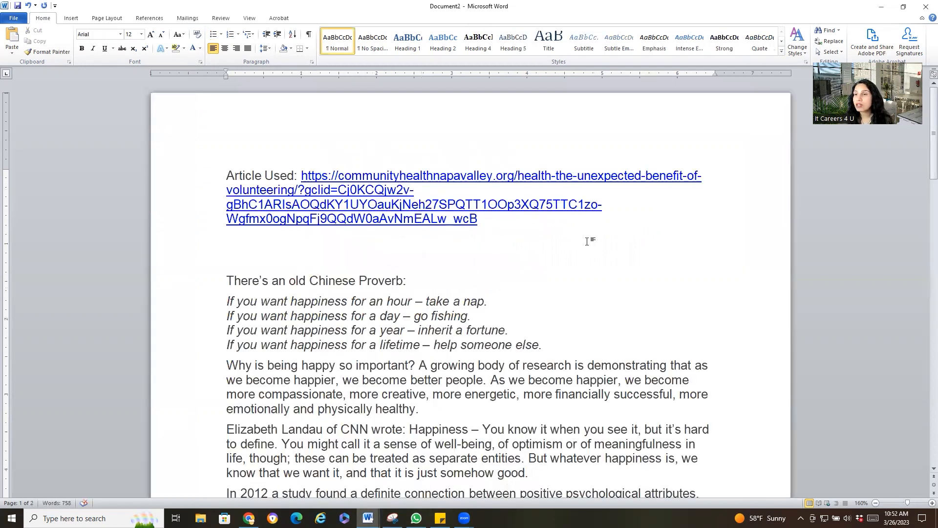
pyautogui.scroll(-9, 587, 241)
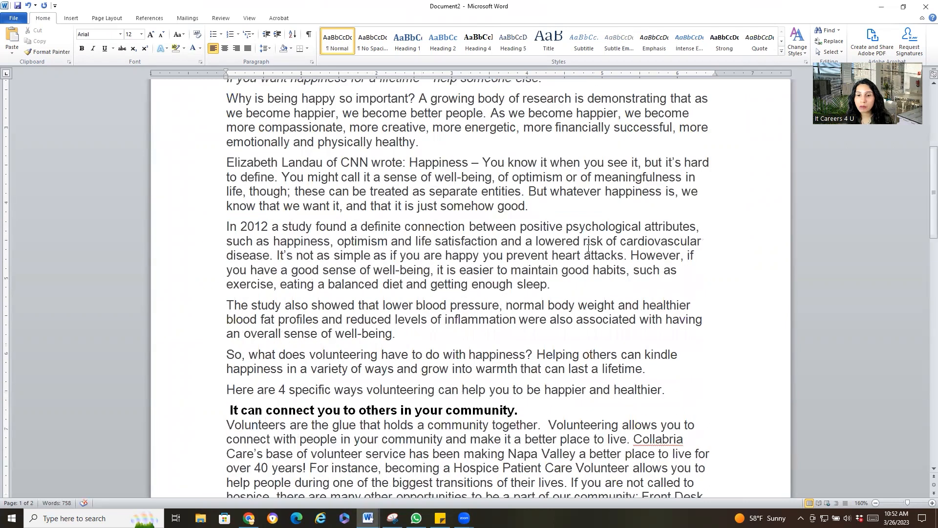
pyautogui.scroll(-12, 587, 252)
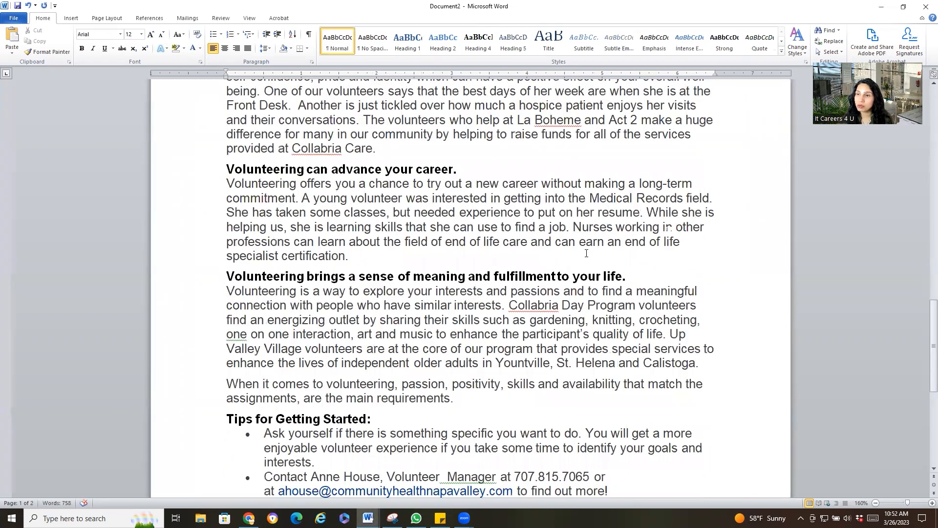
pyautogui.scroll(20, 586, 253)
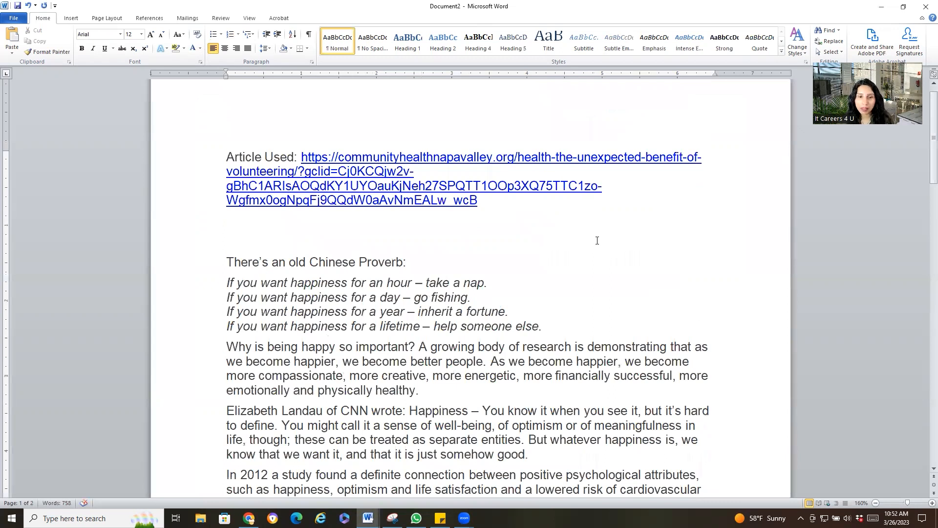
pyautogui.scroll(-4, 386, 274)
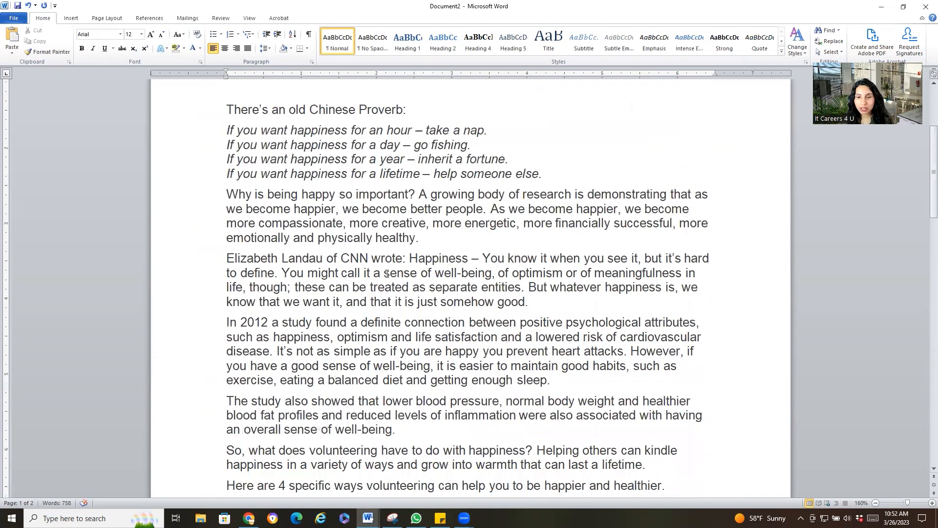
pyautogui.scroll(4, 387, 273)
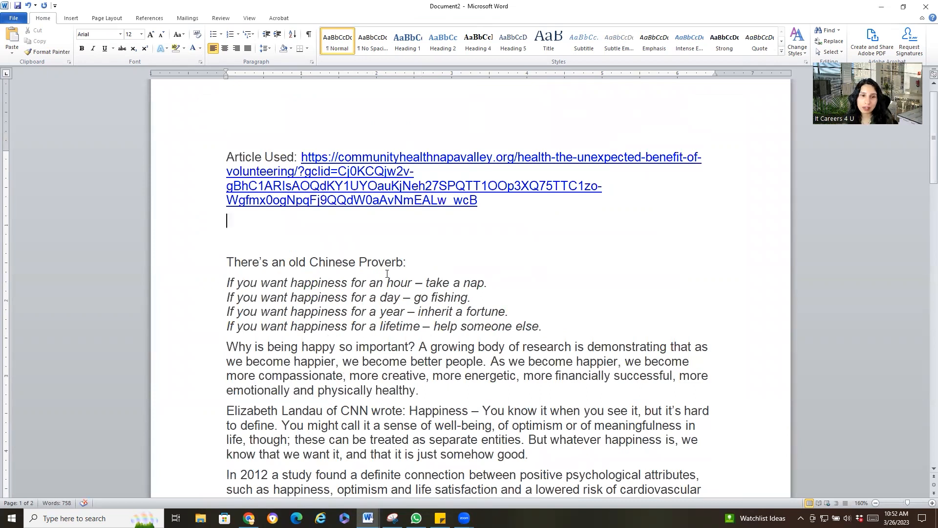
# Step: Set the font of the entire article, including the source link, to Calibri (Body)
pyautogui.moveTo(226, 157); pyautogui.dragTo(705, 494)
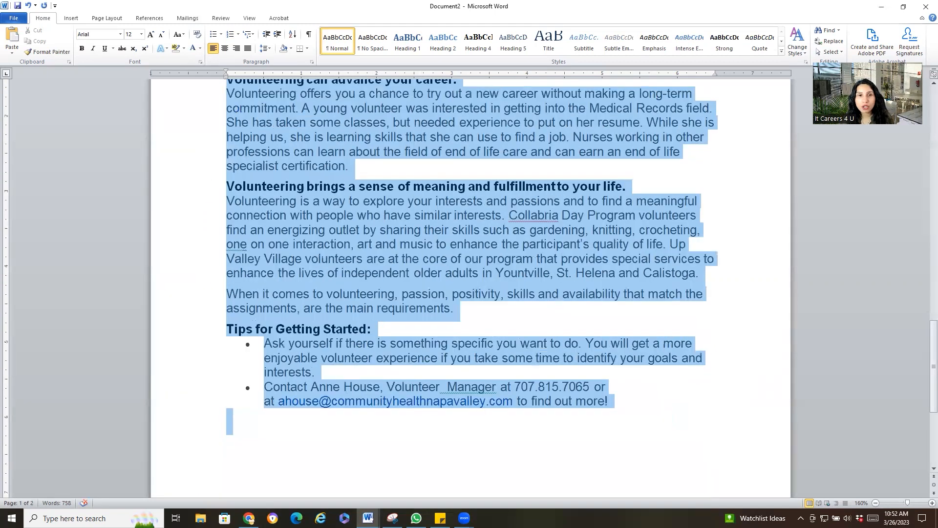
pyautogui.scroll(-3, 437, 482)
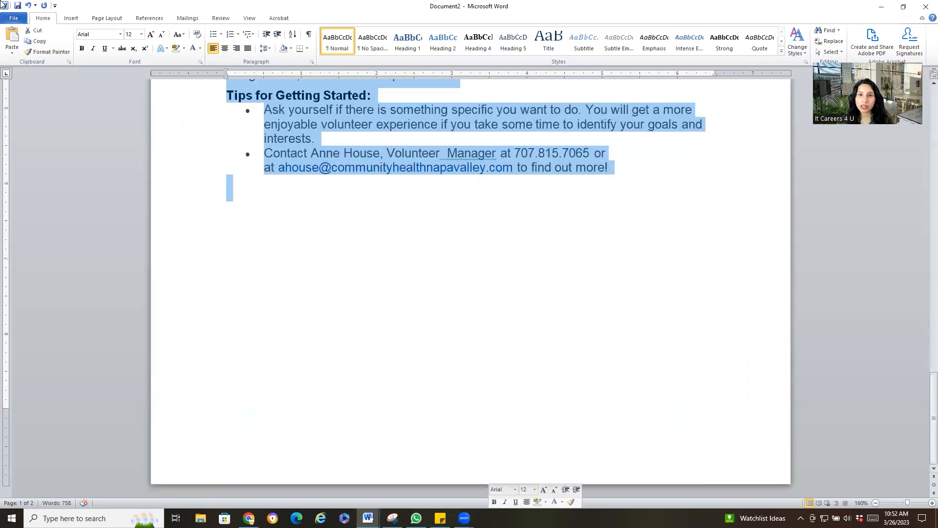
pyautogui.click(120, 35)
pyautogui.click(110, 69)
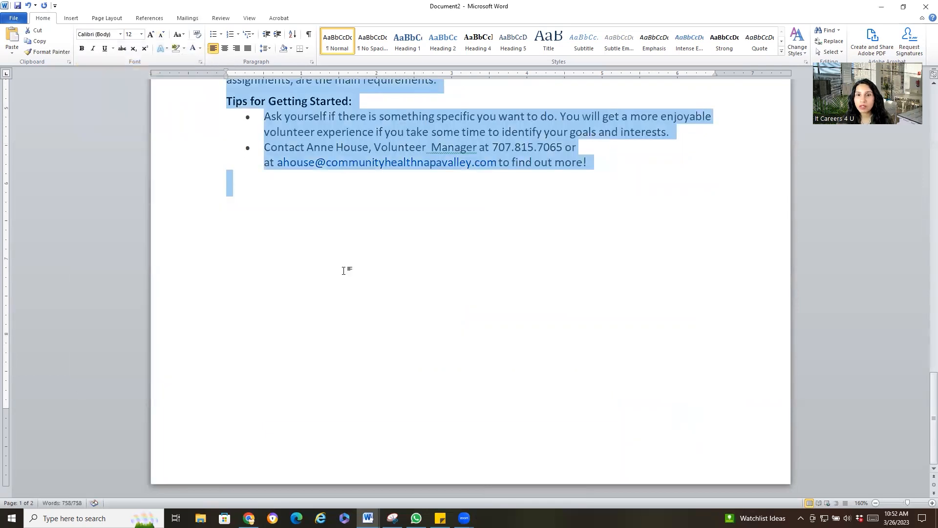
# Step: Set the font size of the entire article to 12 and deselect the text
pyautogui.scroll(2, 344, 270)
pyautogui.scroll(10, 343, 269)
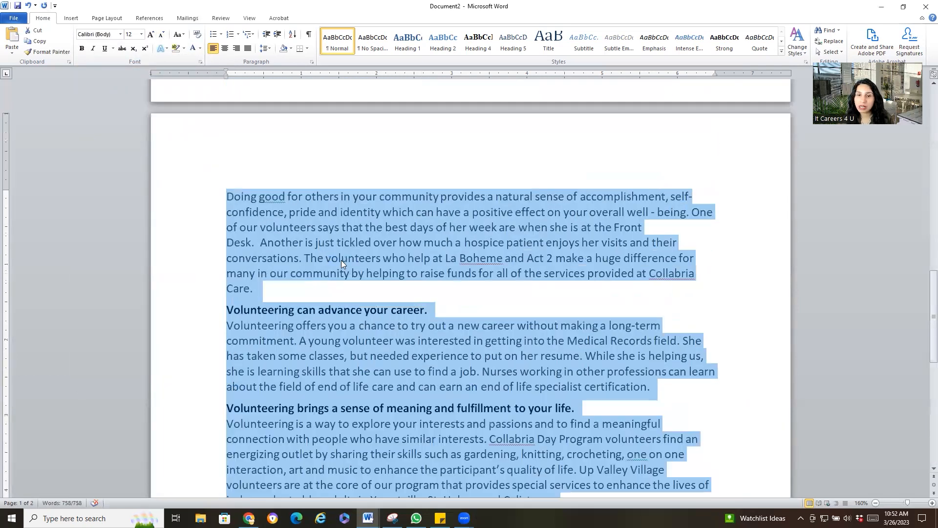
pyautogui.scroll(3, 342, 263)
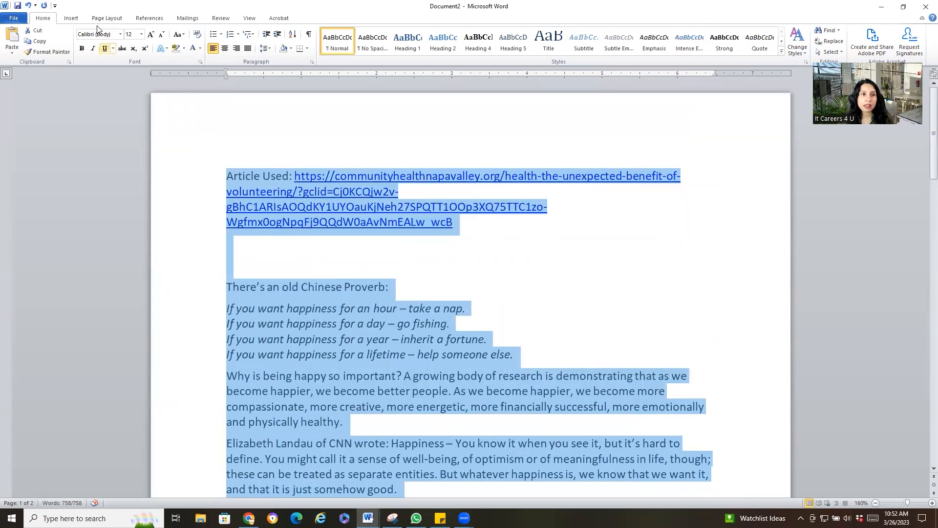
pyautogui.click(142, 34)
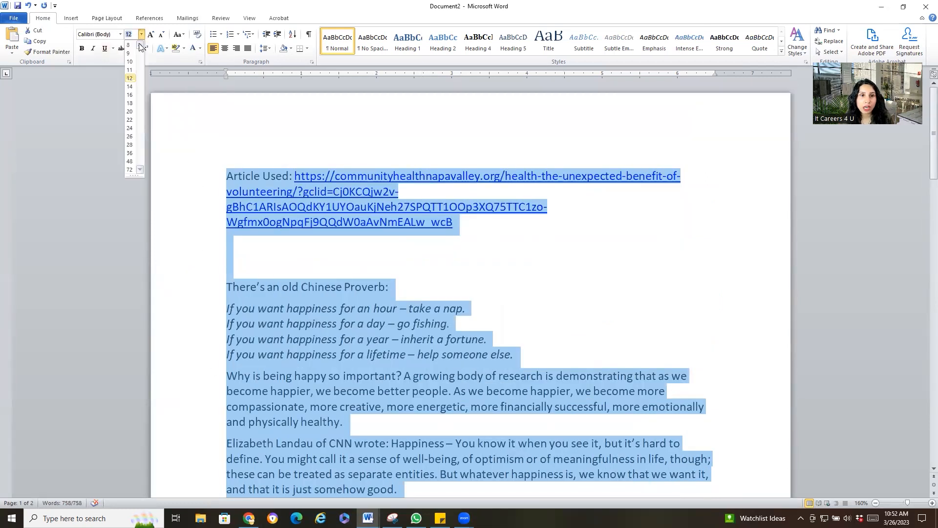
pyautogui.click(130, 79)
pyautogui.click(563, 266)
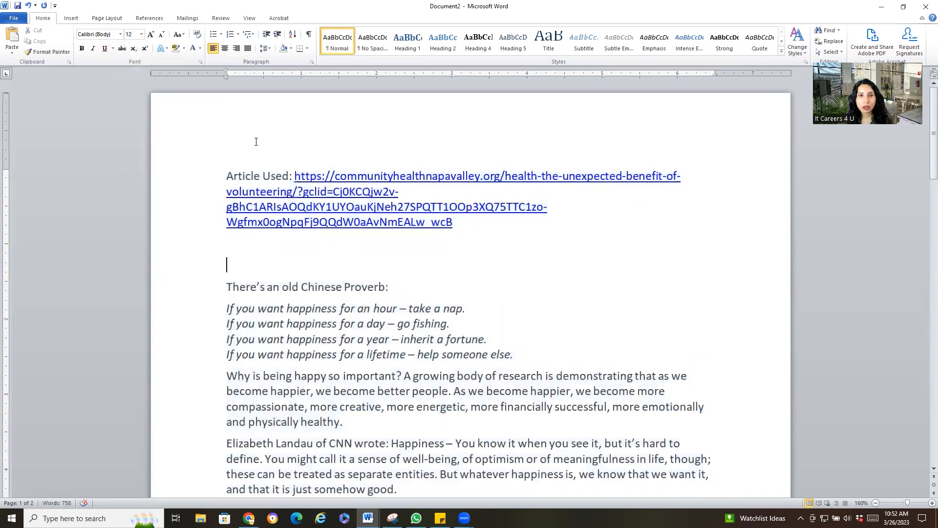
# Step: Try centre alignment on the entire article and look over the resulting layout
pyautogui.moveTo(224, 174); pyautogui.dragTo(500, 513)
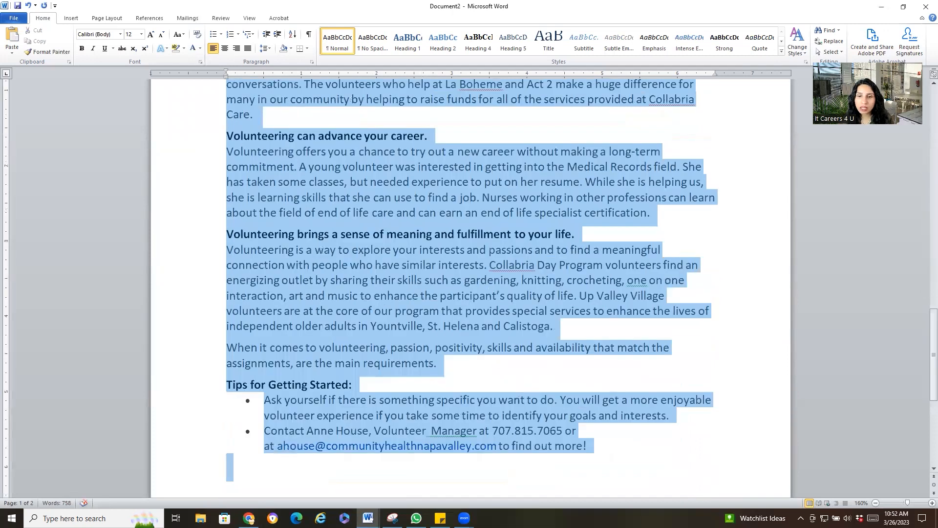
pyautogui.scroll(-6, 498, 405)
pyautogui.scroll(20, 498, 411)
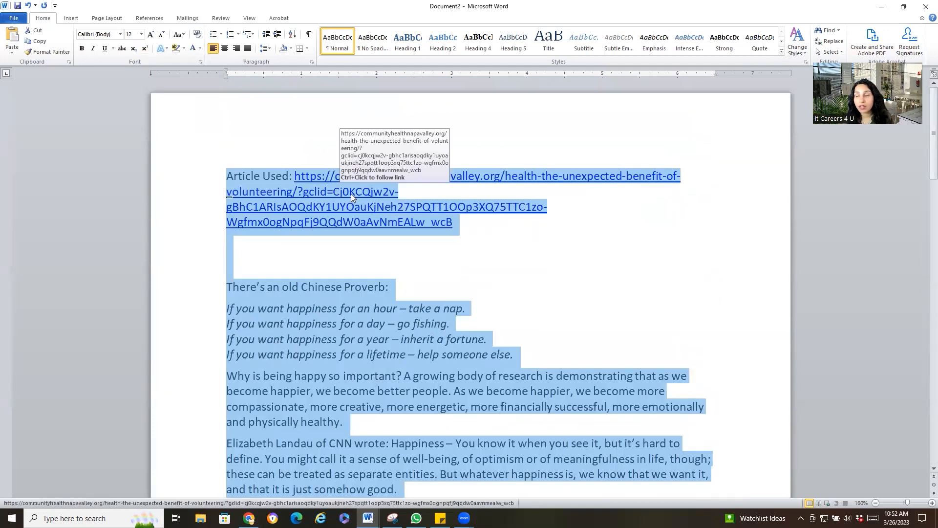
pyautogui.click(224, 50)
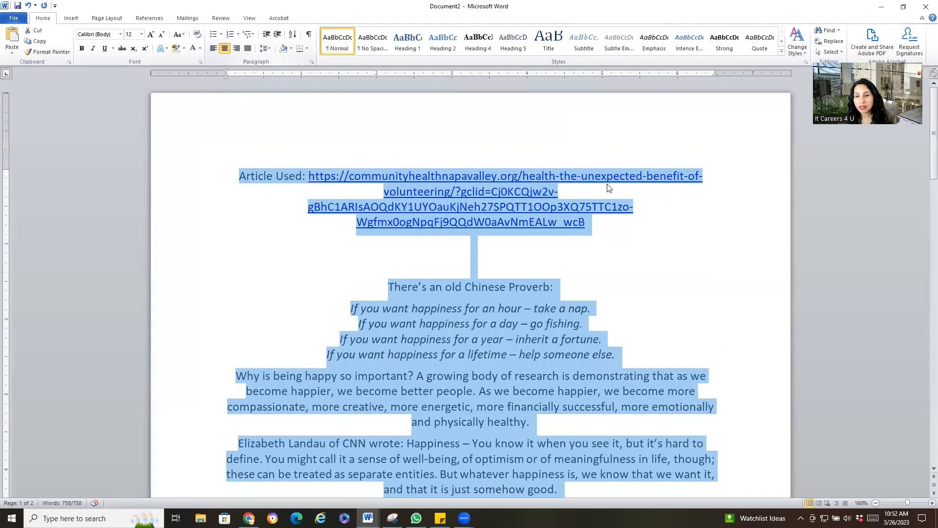
pyautogui.scroll(-5, 607, 185)
pyautogui.scroll(3, 607, 185)
pyautogui.scroll(3, 609, 188)
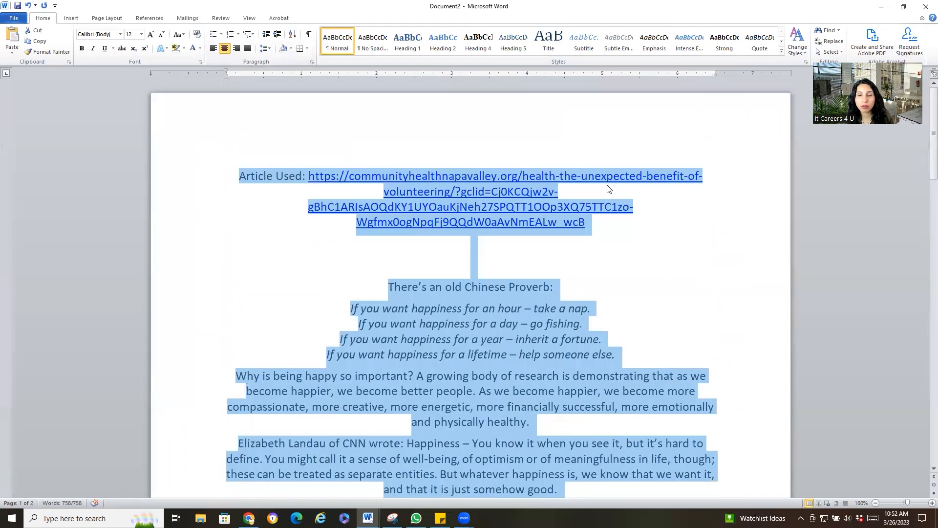
# Step: Try right alignment and justified alignment on the entire article, and examine the word spacing in the proverb lines and closing bullets
pyautogui.click(237, 51)
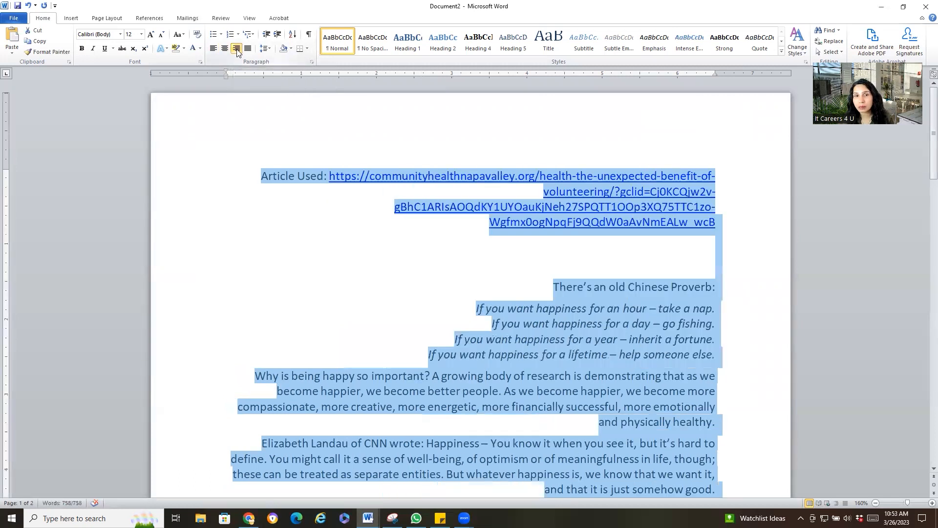
pyautogui.click(248, 49)
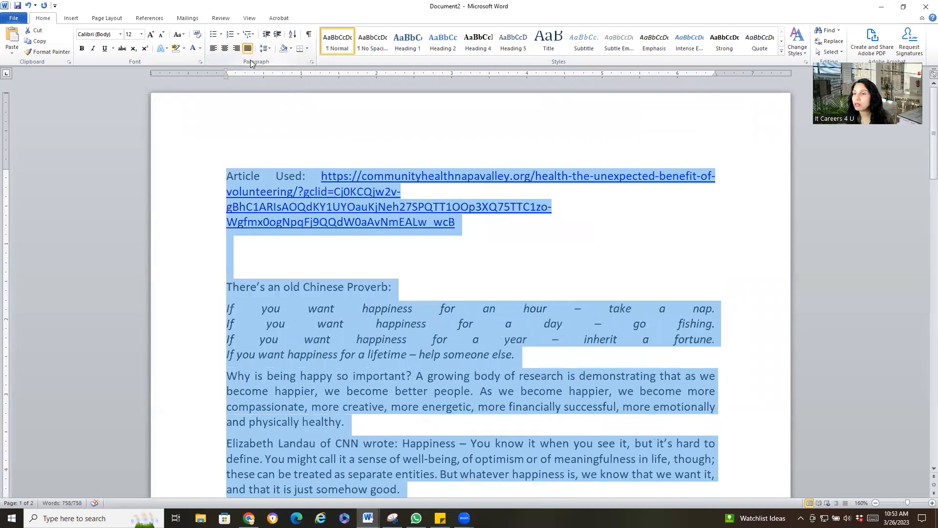
pyautogui.click(316, 354)
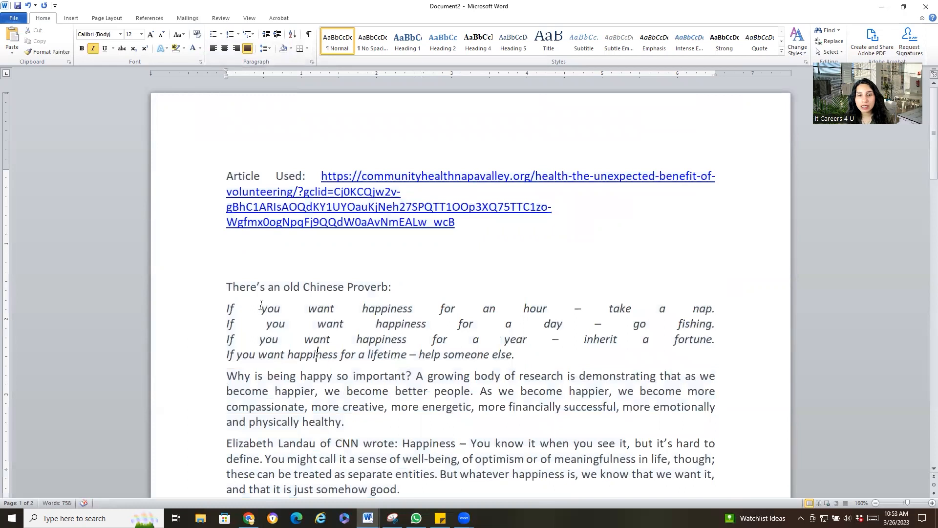
pyautogui.moveTo(213, 311); pyautogui.dragTo(495, 361)
pyautogui.click(426, 376)
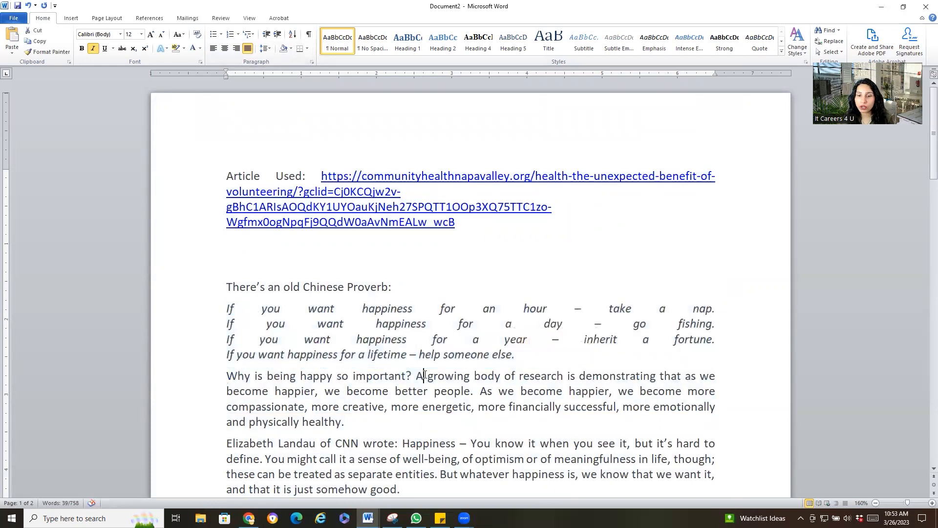
pyautogui.scroll(-2, 298, 357)
pyautogui.scroll(-18, 303, 348)
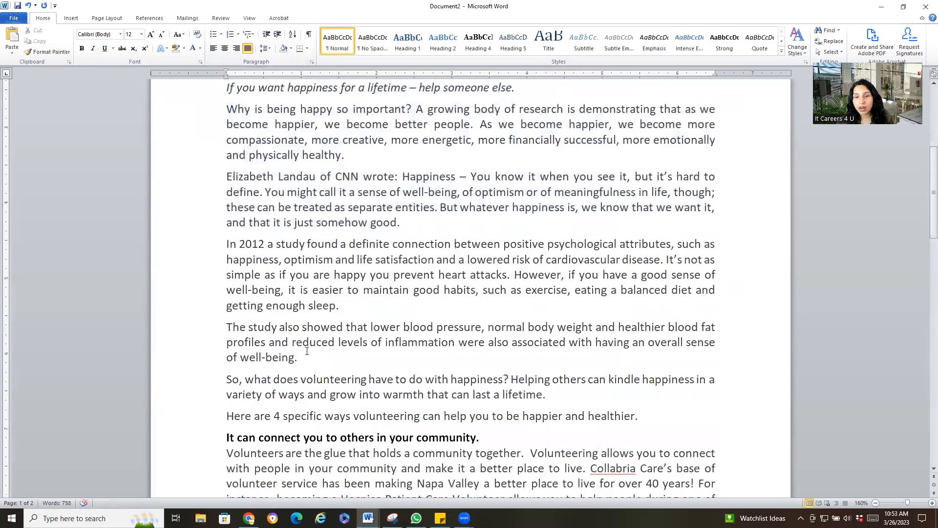
pyautogui.scroll(-7, 308, 352)
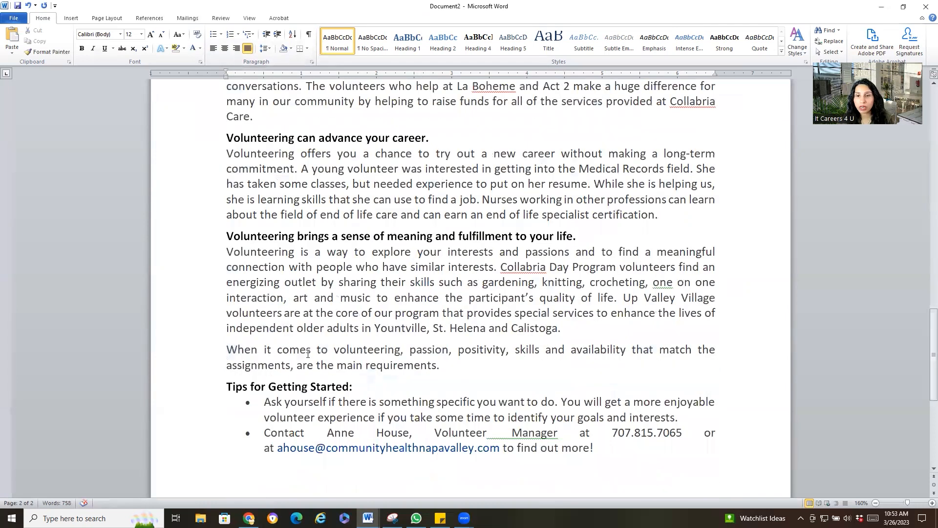
pyautogui.scroll(-7, 308, 352)
pyautogui.scroll(1, 309, 356)
# Step: Select the entire article and align its text to the left
pyautogui.moveTo(664, 243); pyautogui.dragTo(226, 147)
pyautogui.moveTo(4, 5); pyautogui.dragTo(3, 4)
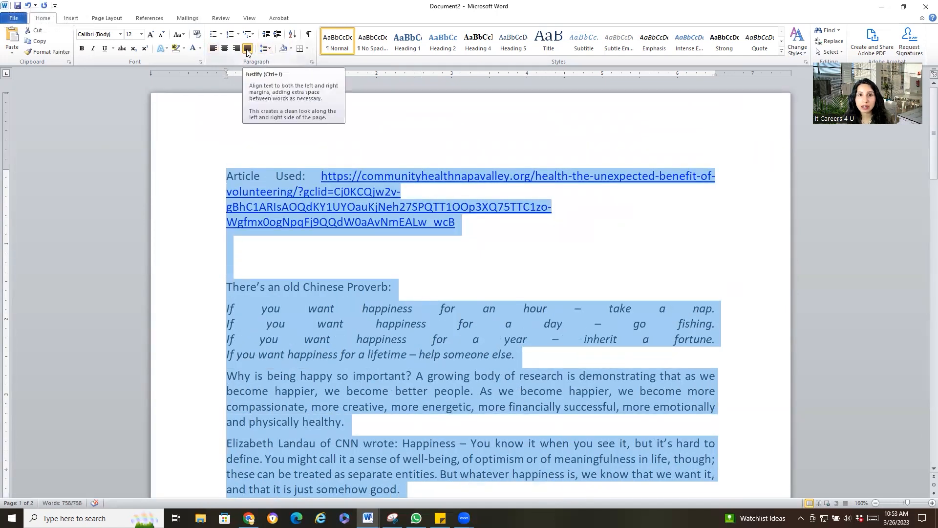
pyautogui.click(212, 50)
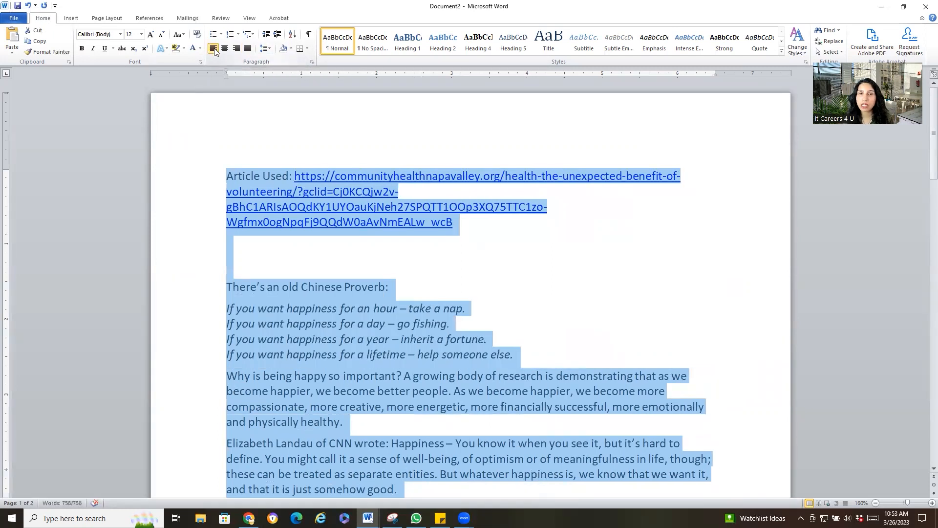
# Step: Preview the guidelines in Document1, return to the article in Document2 and view the available line spacing options
pyautogui.click(368, 519)
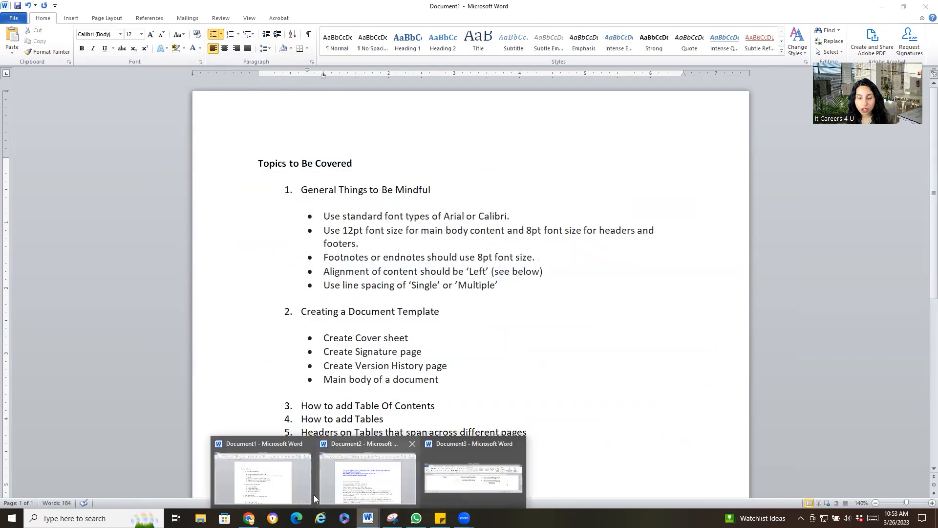
pyautogui.click(350, 490)
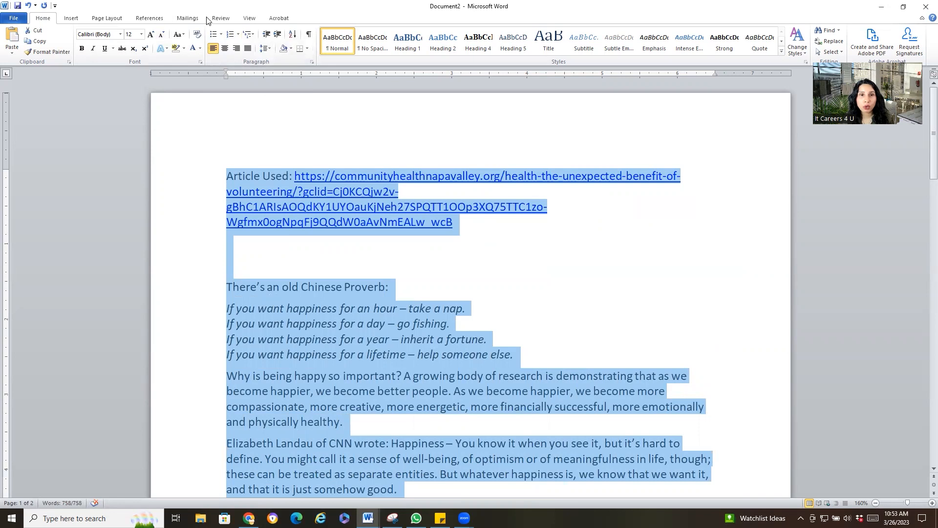
pyautogui.click(268, 51)
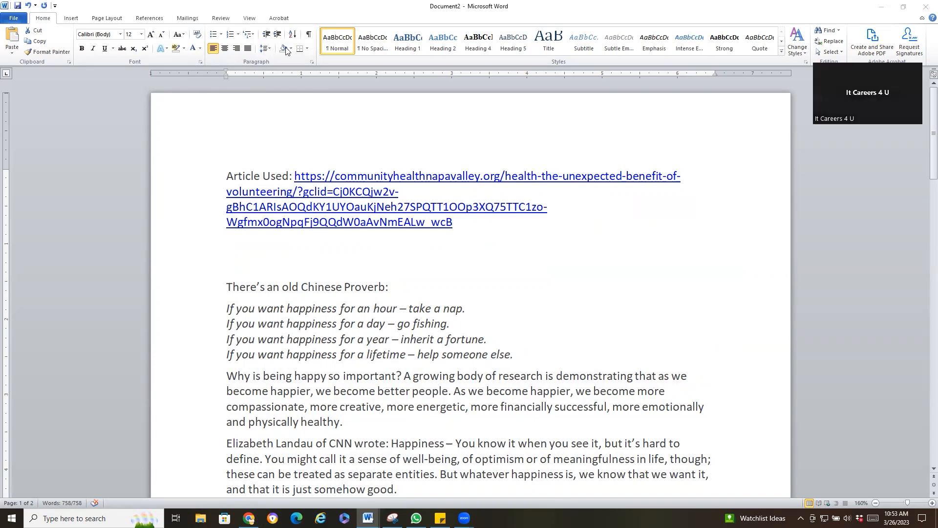
pyautogui.scroll(-5, 564, 239)
pyautogui.scroll(5, 565, 239)
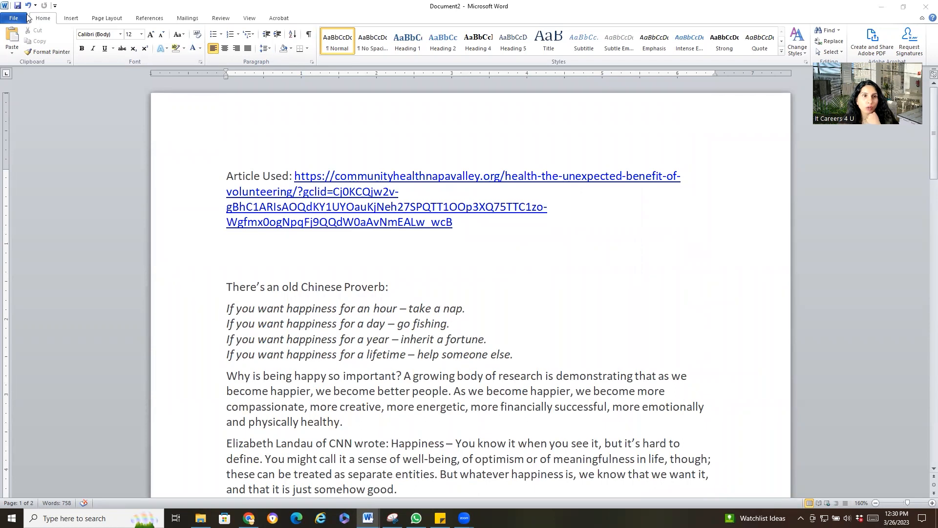
pyautogui.click(264, 49)
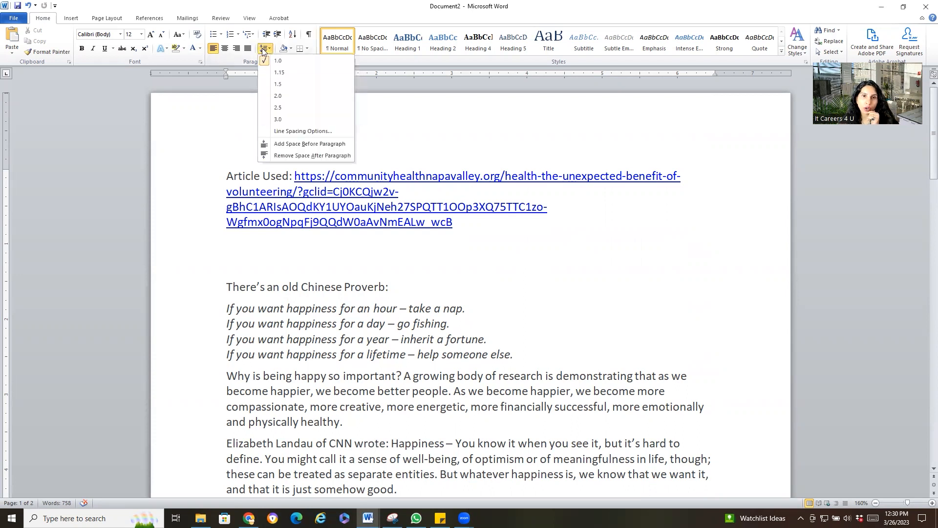
pyautogui.click(263, 49)
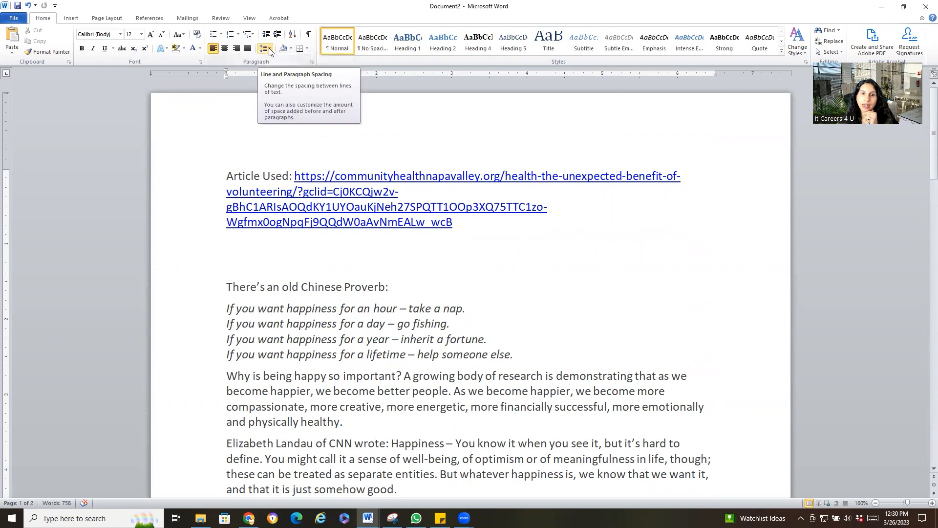
# Step: Try 2.0 line spacing on the entire article and look over the resulting layout
pyautogui.click(270, 51)
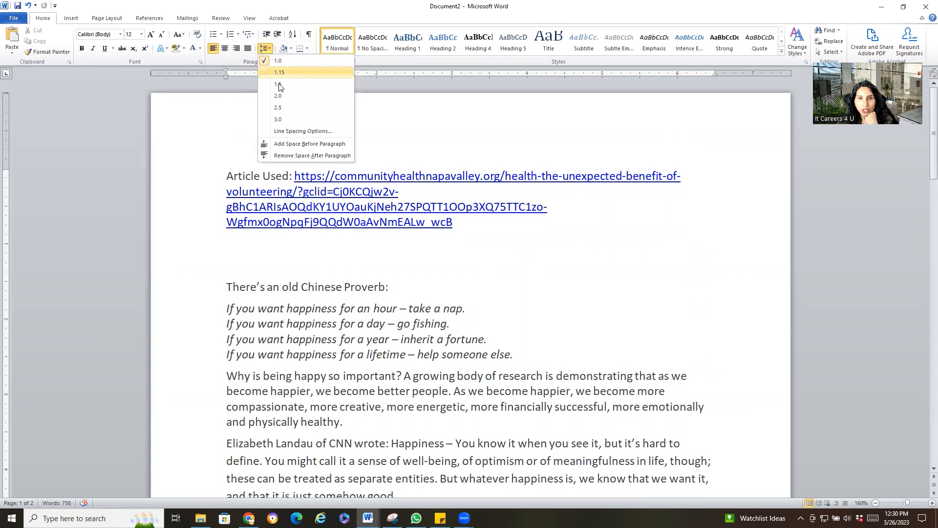
pyautogui.click(229, 175)
pyautogui.moveTo(228, 175); pyautogui.dragTo(265, 276)
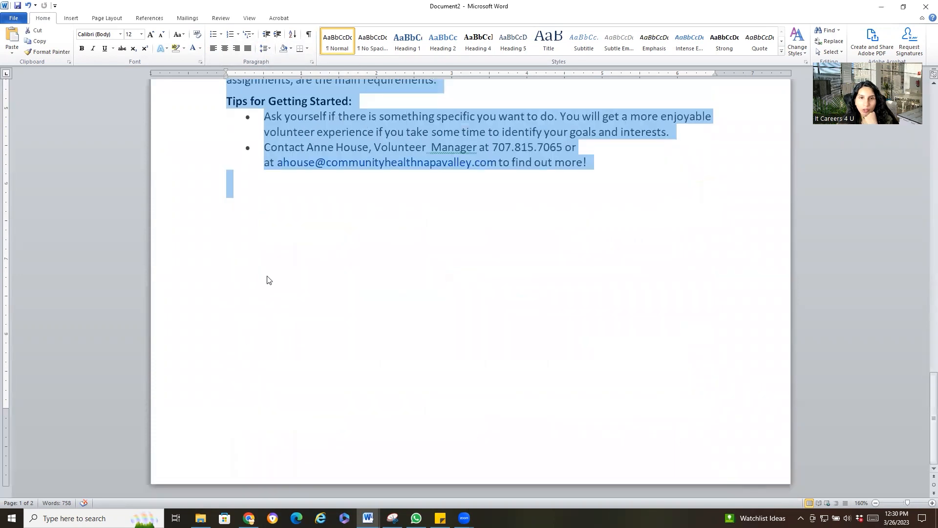
pyautogui.click(266, 48)
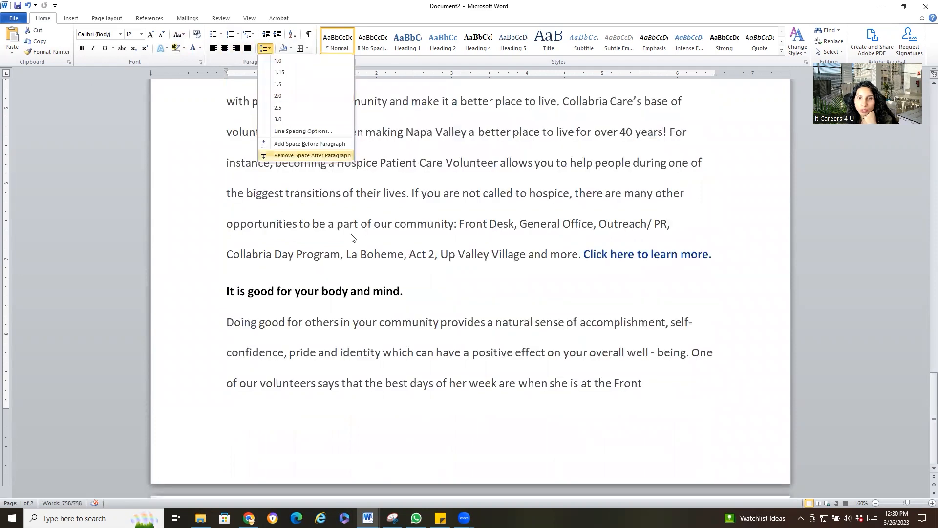
pyautogui.click(282, 100)
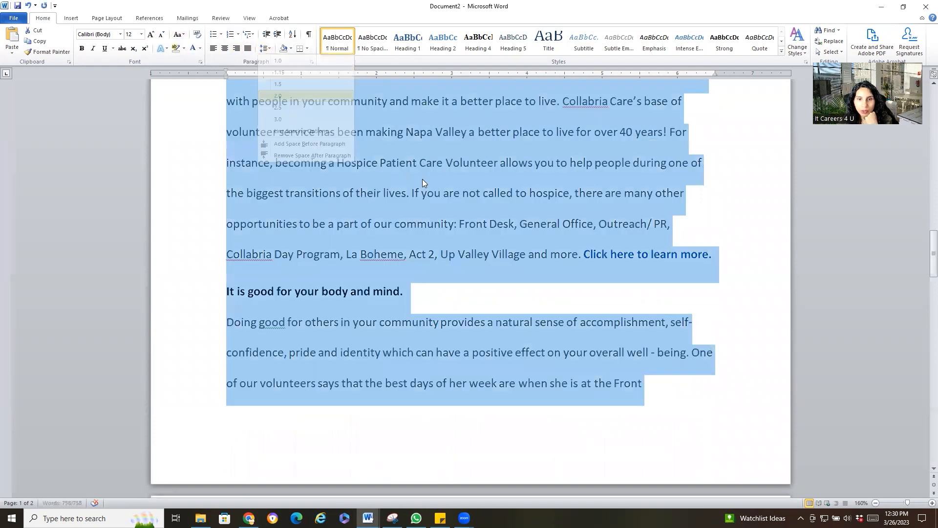
pyautogui.scroll(6, 422, 179)
pyautogui.scroll(12, 403, 190)
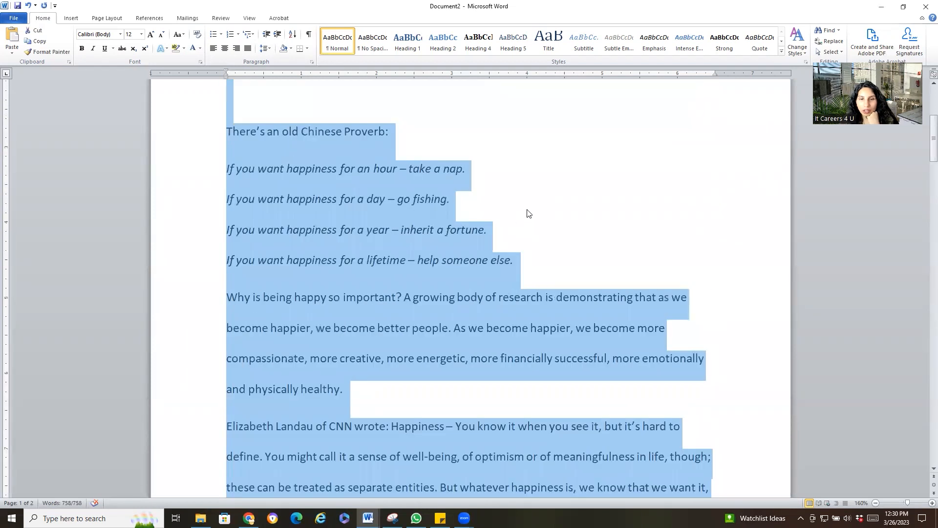
pyautogui.scroll(-1, 522, 217)
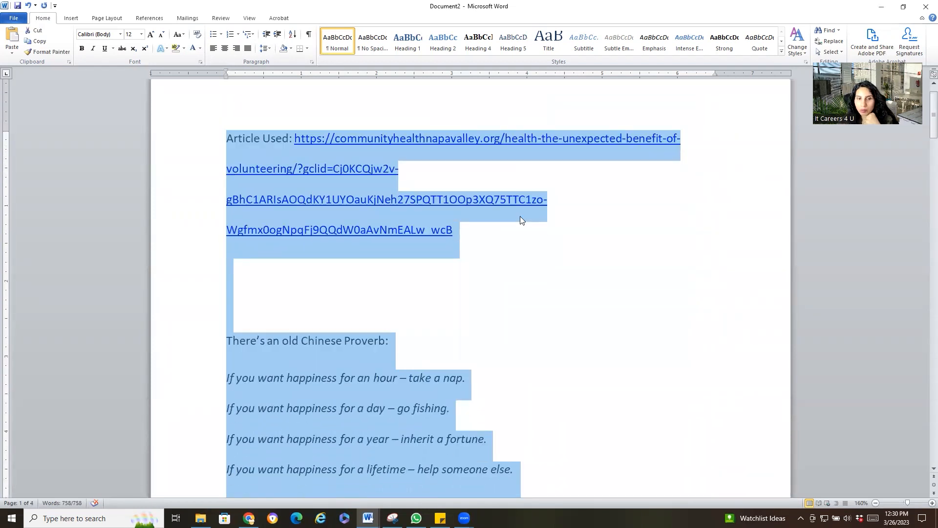
# Step: Set the entire article's line spacing to 1.15 and look through its paragraphs
pyautogui.click(272, 51)
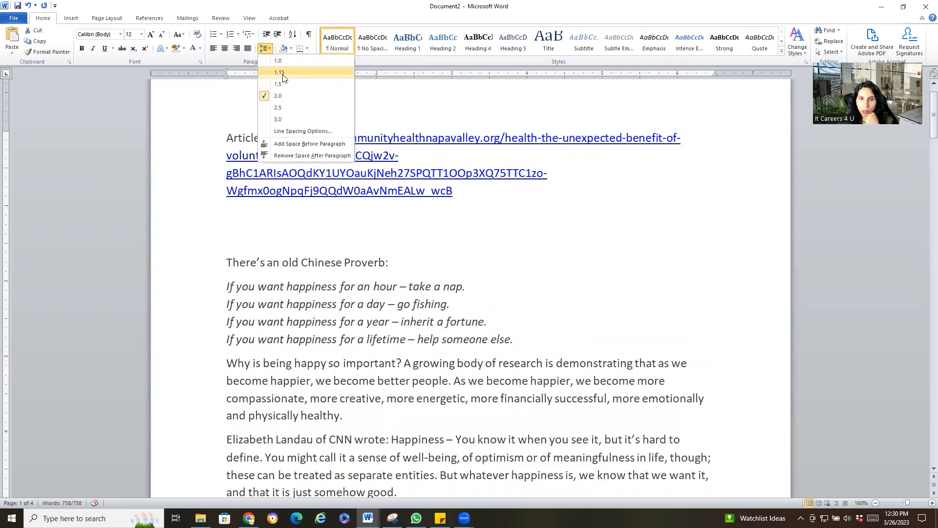
pyautogui.click(280, 73)
pyautogui.scroll(-4, 456, 165)
pyautogui.click(457, 170)
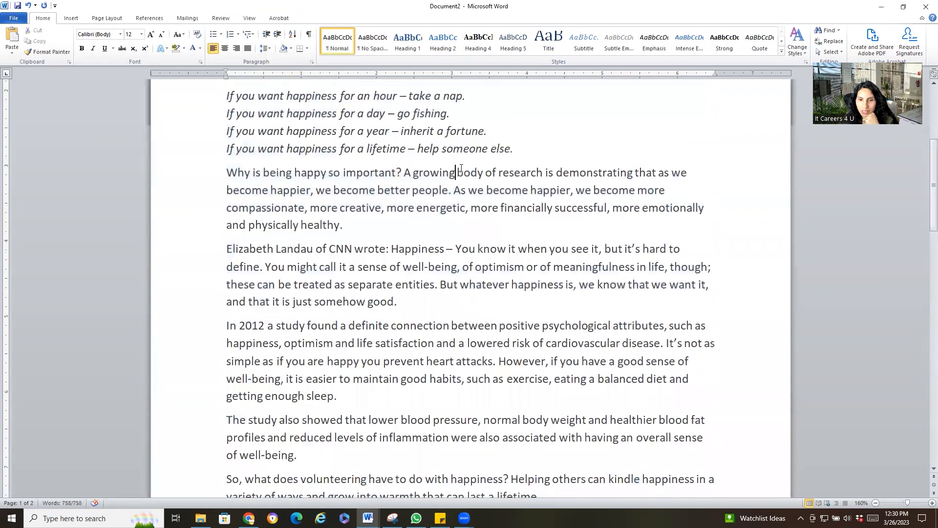
pyautogui.scroll(-6, 461, 169)
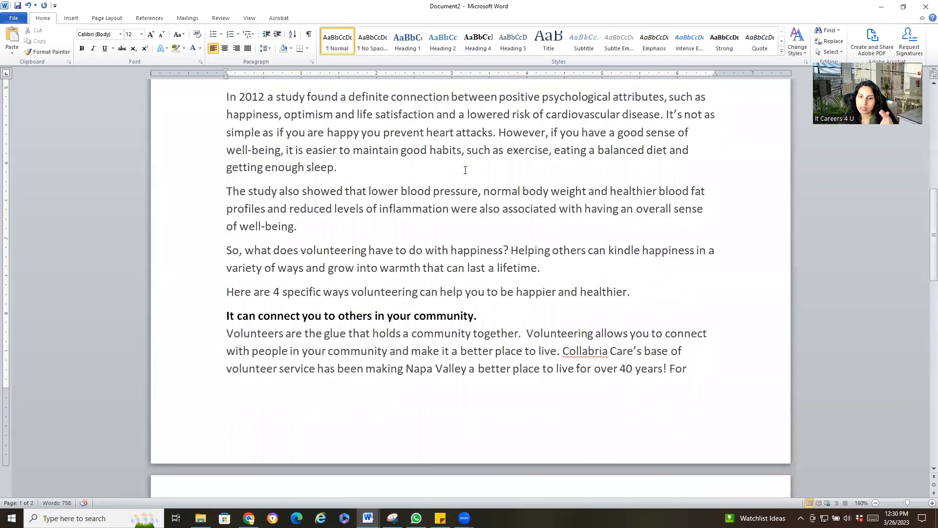
pyautogui.scroll(-3, 465, 170)
pyautogui.scroll(2, 463, 169)
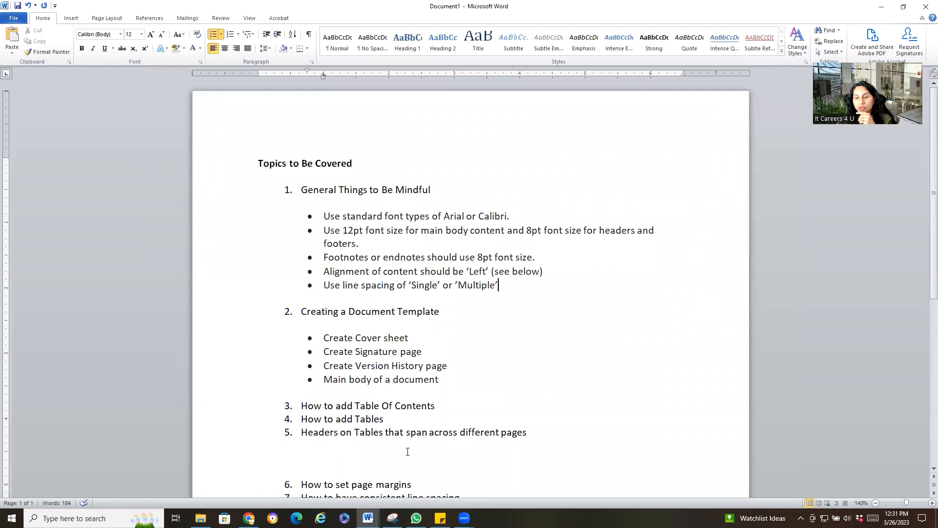
# Step: View the article in Document2 from its beginning, then return to the list of topics in Document1
pyautogui.moveTo(464, 517)
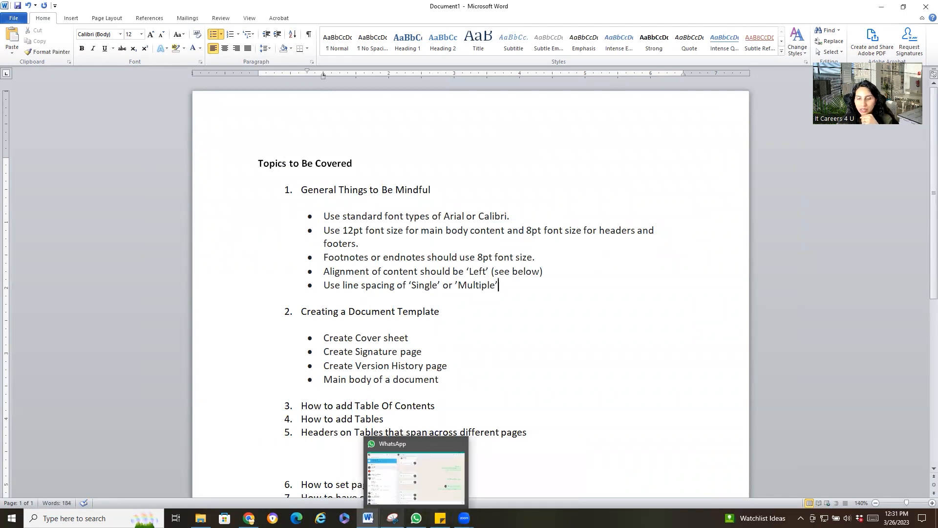
pyautogui.moveTo(369, 517)
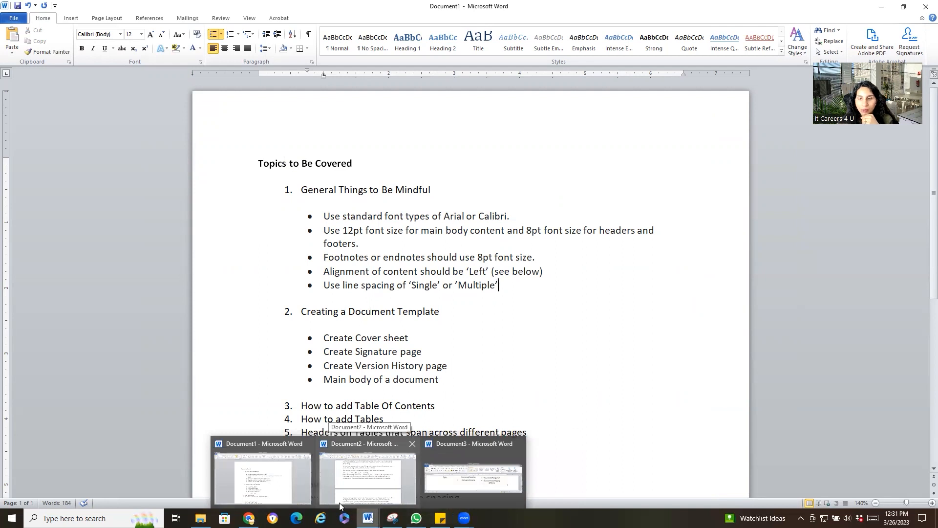
pyautogui.click(367, 486)
pyautogui.scroll(10, 376, 465)
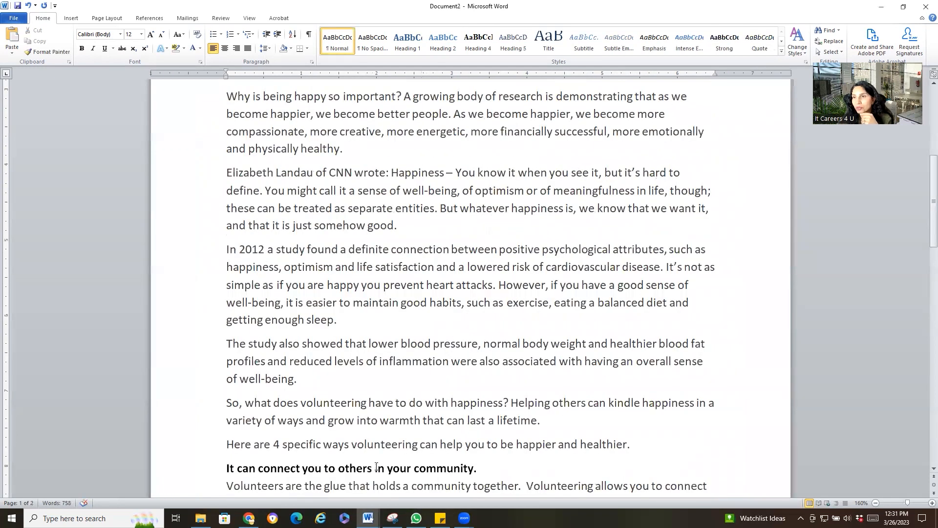
pyautogui.moveTo(367, 518)
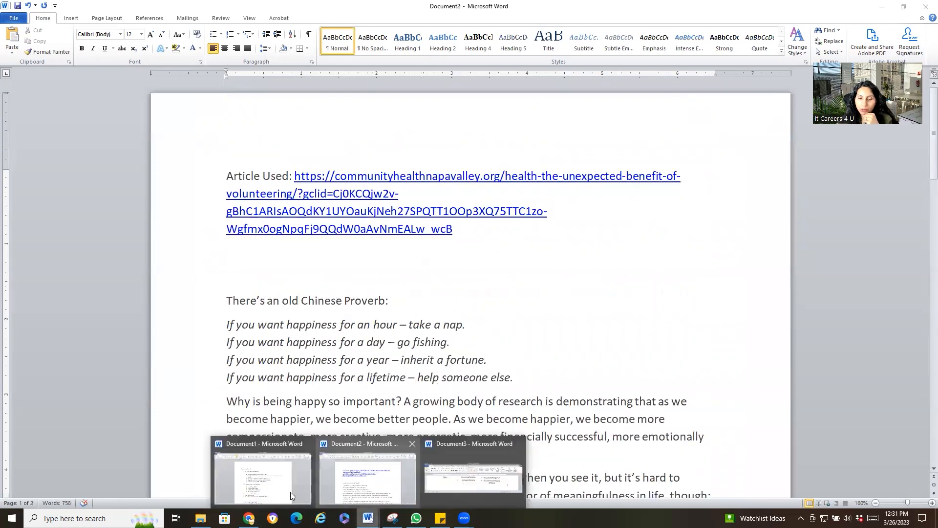
pyautogui.click(290, 491)
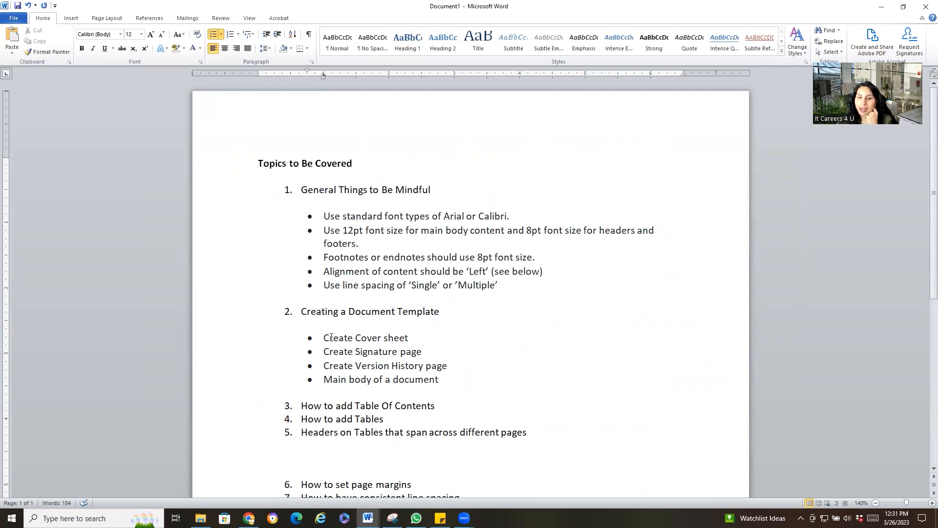
# Step: Highlight in turn the cover sheet, signature page and version history page items under "Creating a Document Template"
pyautogui.moveTo(332, 337); pyautogui.dragTo(419, 337)
pyautogui.click(421, 339)
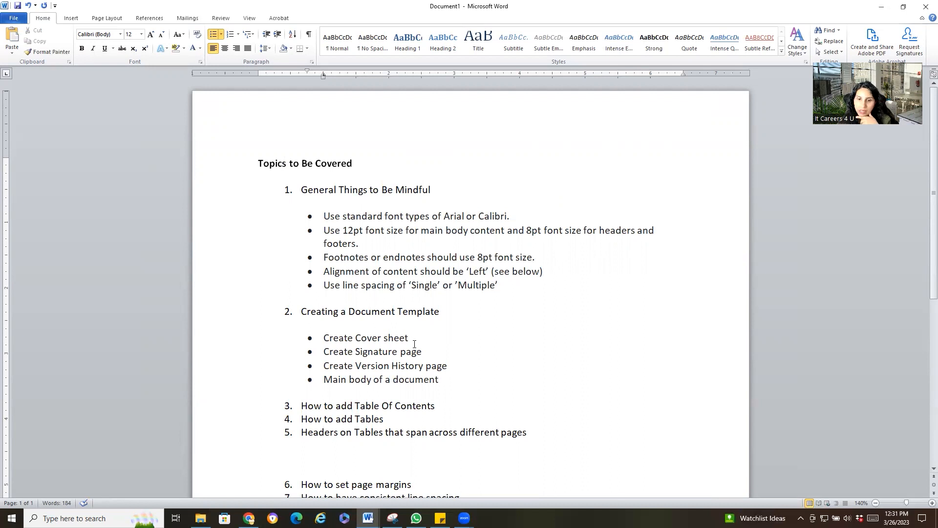
pyautogui.moveTo(329, 336); pyautogui.dragTo(414, 336)
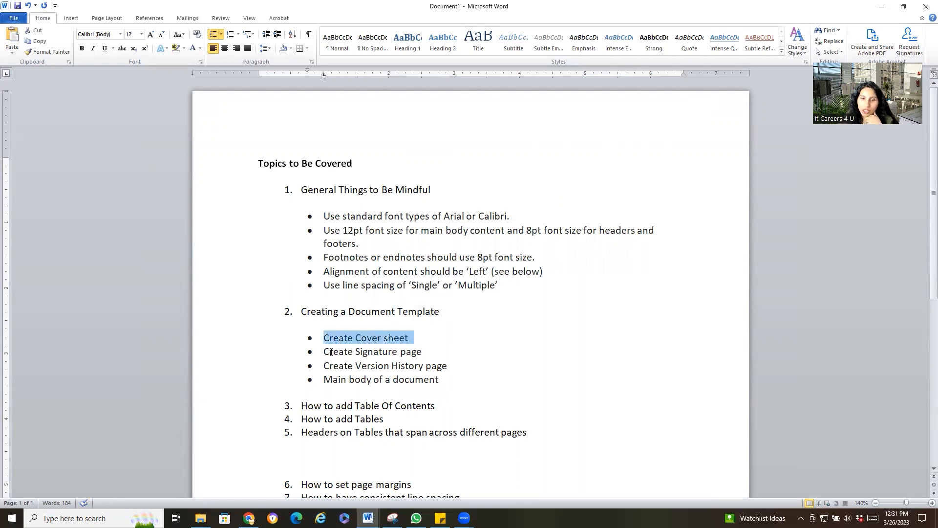
pyautogui.tripleClick(408, 352)
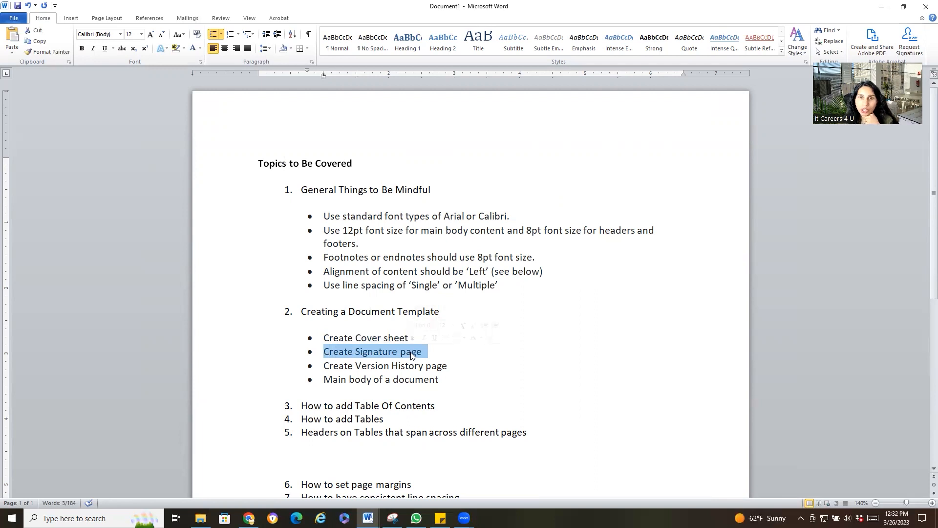
pyautogui.moveTo(324, 367); pyautogui.dragTo(437, 367)
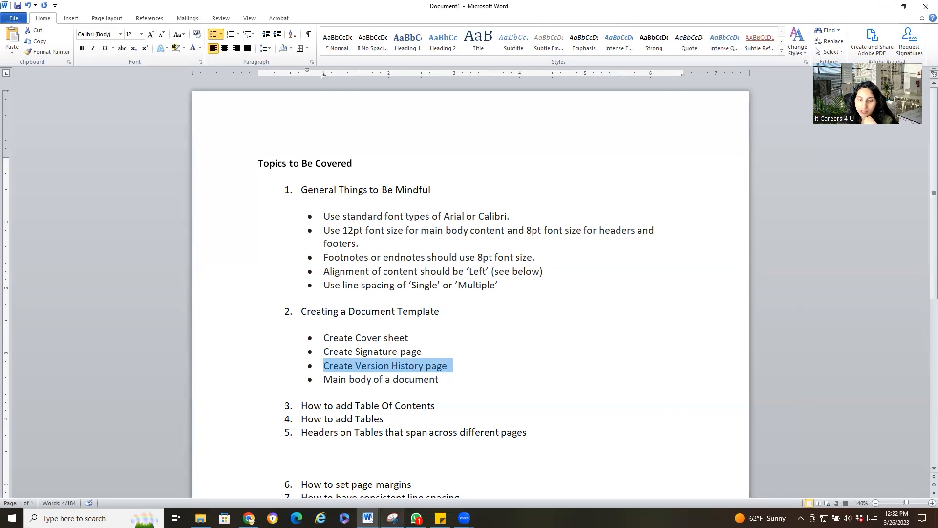
# Step: Switch to Document2, add an empty line above the "Article Used" line and insert a page break there
pyautogui.click(368, 518)
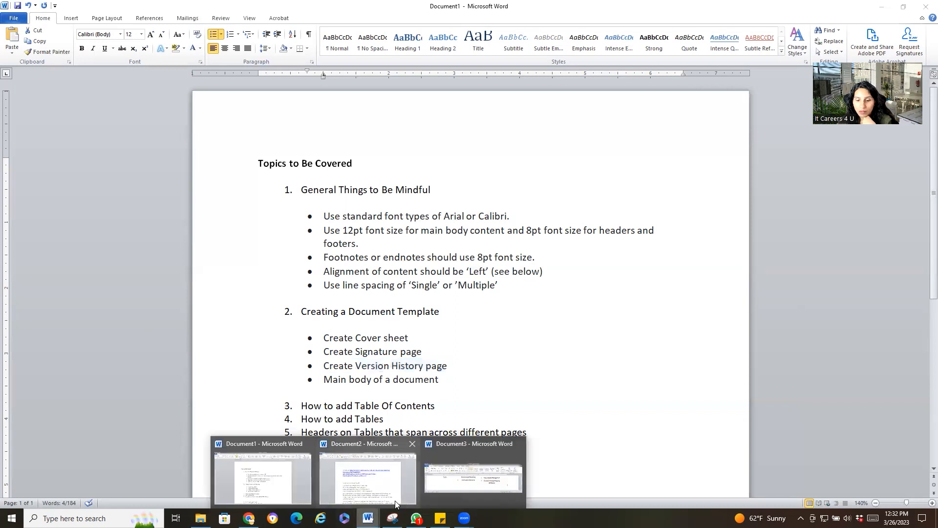
pyautogui.click(288, 493)
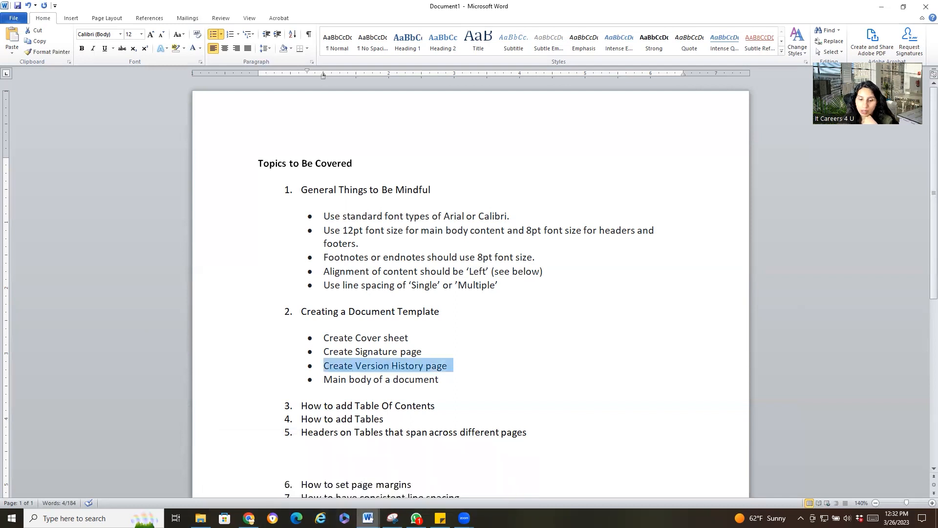
pyautogui.click(368, 518)
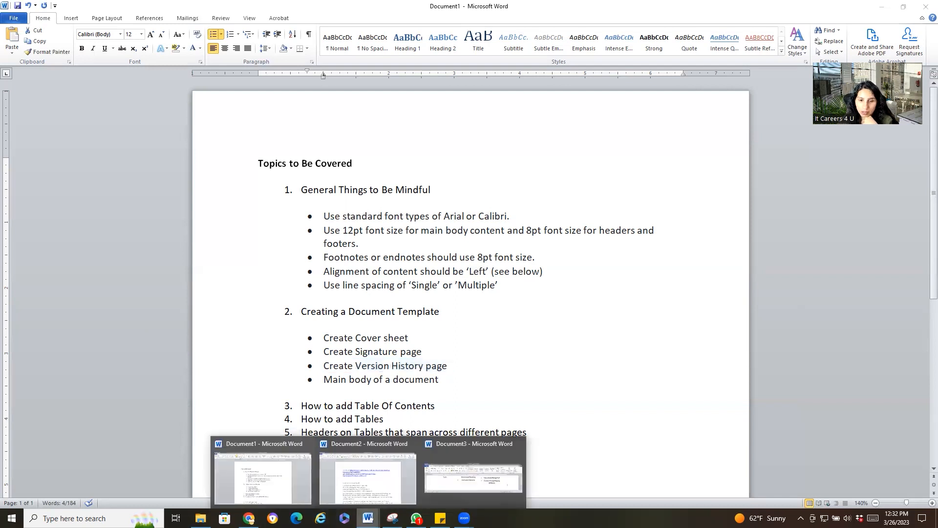
pyautogui.click(363, 496)
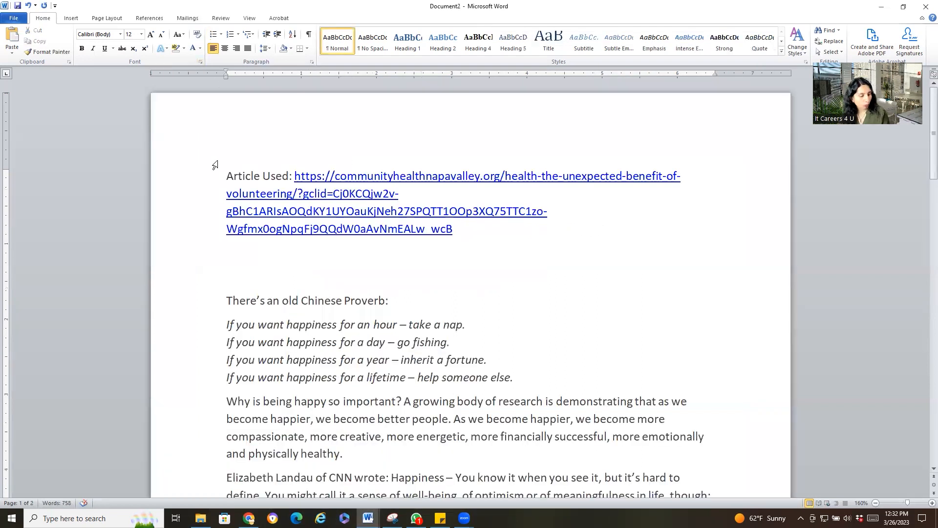
pyautogui.click(227, 168)
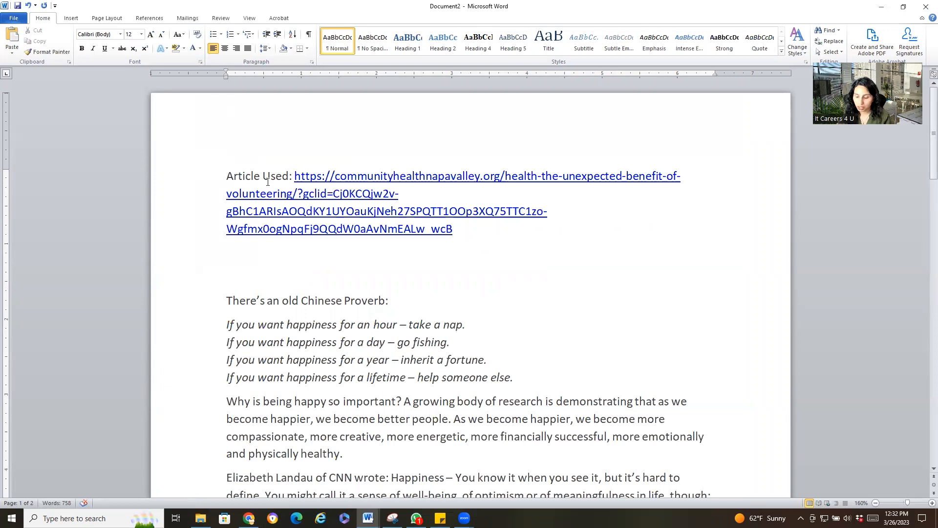
pyautogui.press('Return')
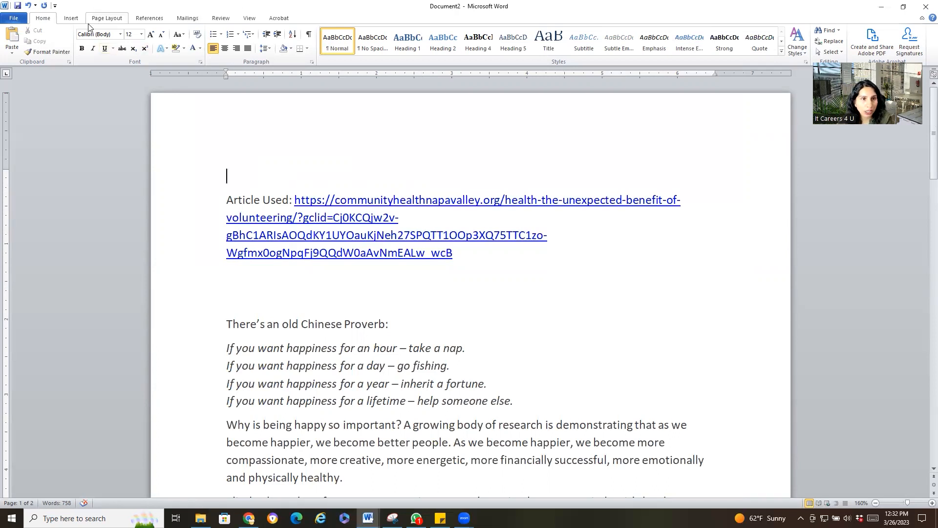
pyautogui.click(71, 19)
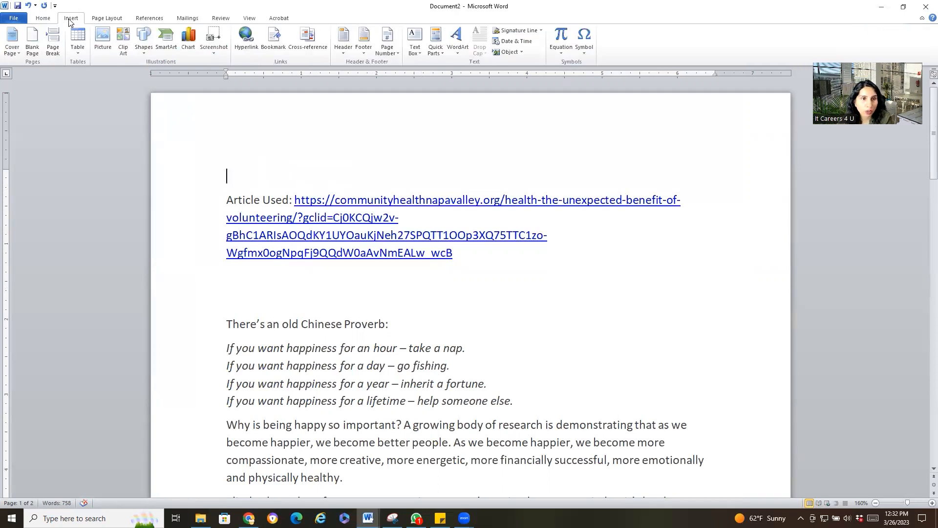
pyautogui.click(53, 54)
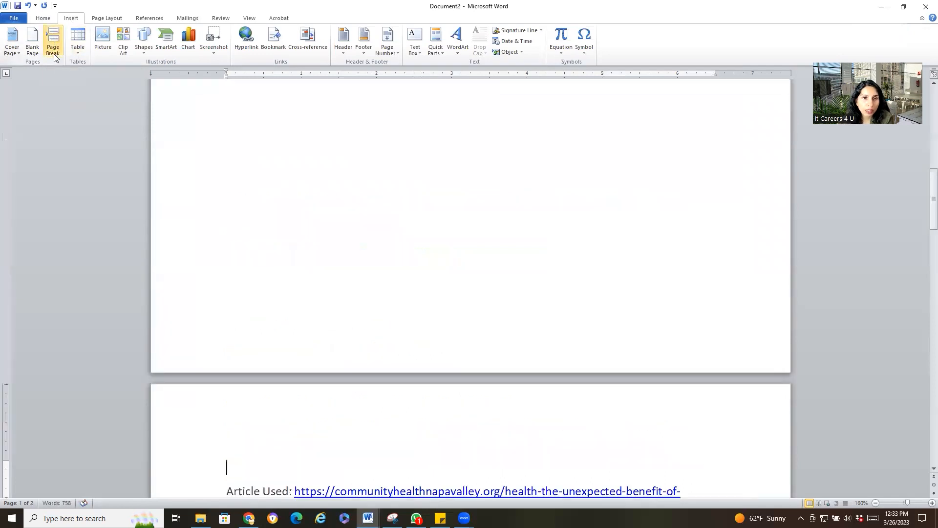
# Step: Enter "Cover Page" at the start of the new blank first page
pyautogui.scroll(10, 221, 226)
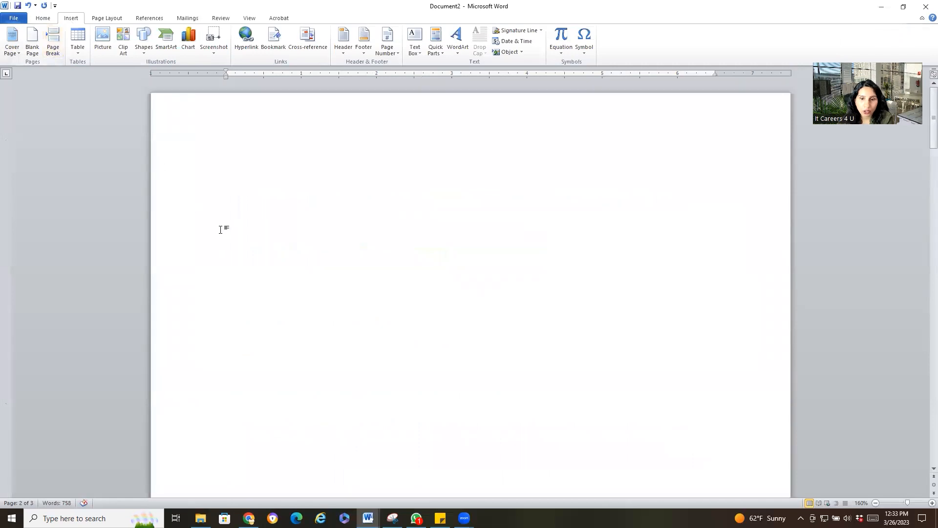
pyautogui.click(223, 171)
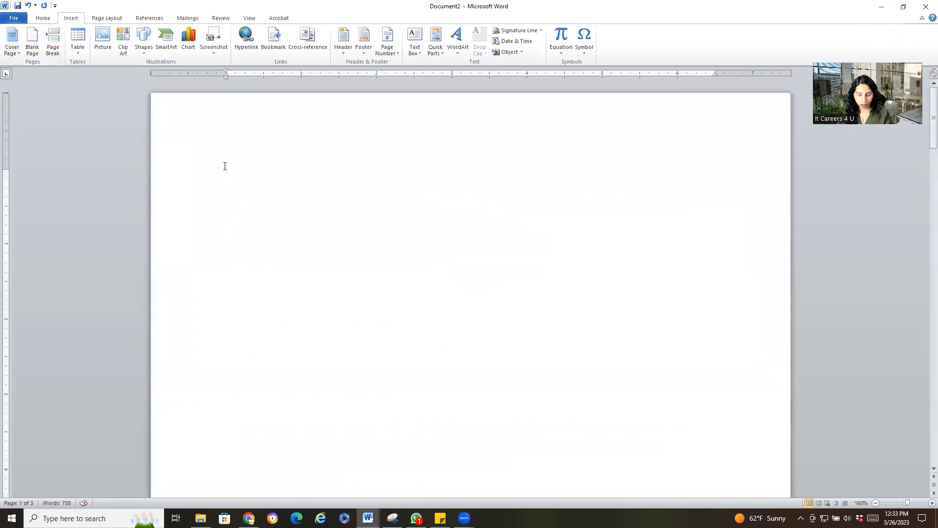
pyautogui.write('Cover Page')
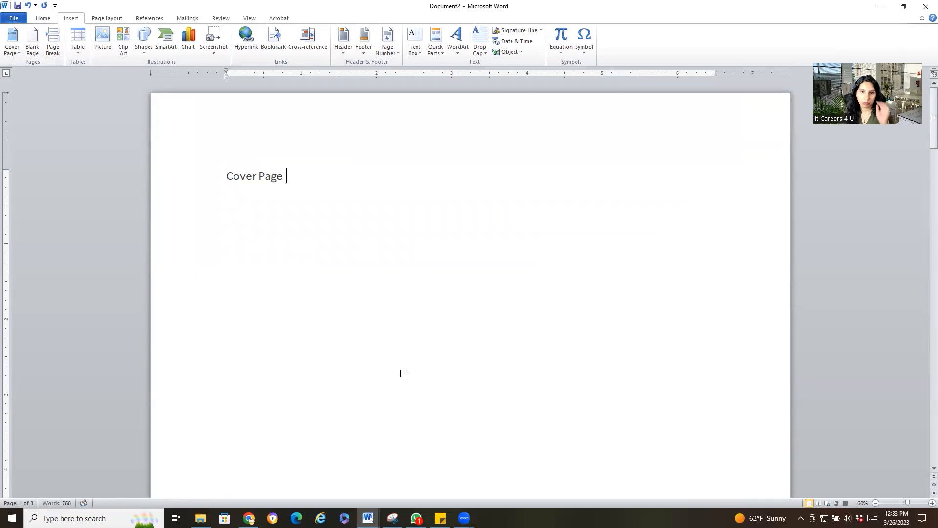
# Step: Insert another page break before the article, enter "Signature Page" on the new second page and correct the spelling of "Signature"
pyautogui.scroll(-10, 400, 373)
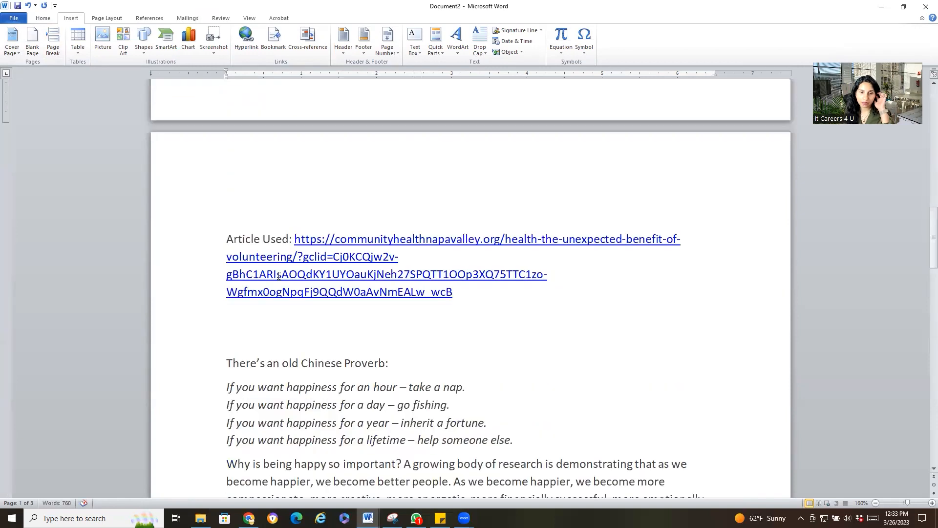
pyautogui.click(226, 242)
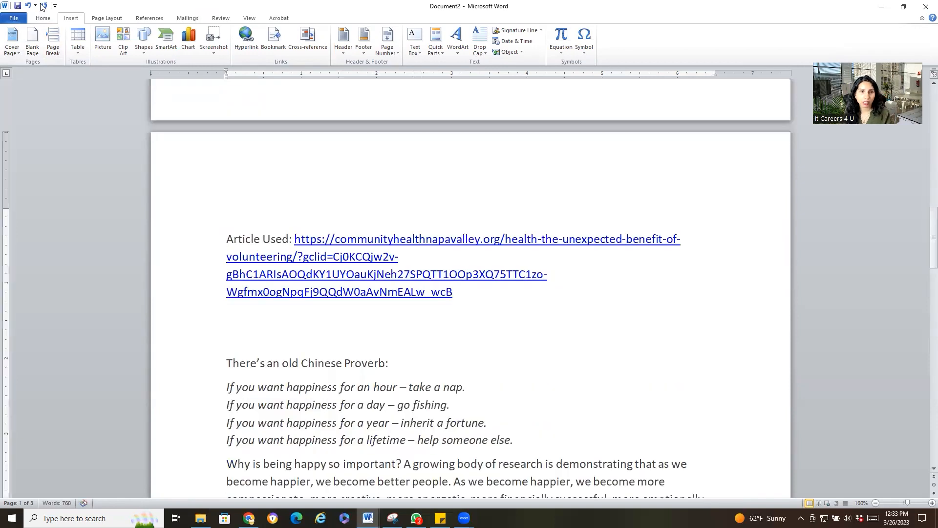
pyautogui.click(53, 47)
pyautogui.scroll(10, 273, 296)
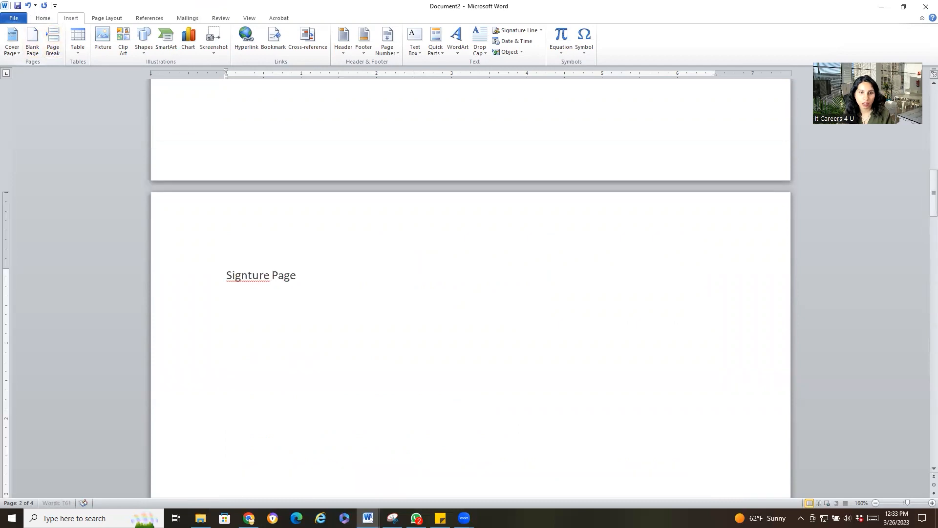
pyautogui.rightClick(254, 275)
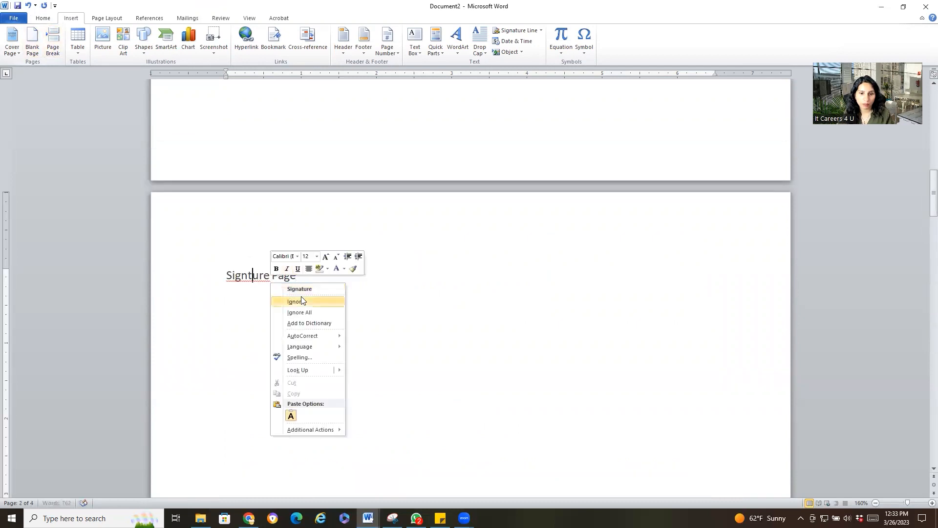
pyautogui.click(300, 289)
pyautogui.scroll(-3, 297, 285)
pyautogui.scroll(1, 309, 241)
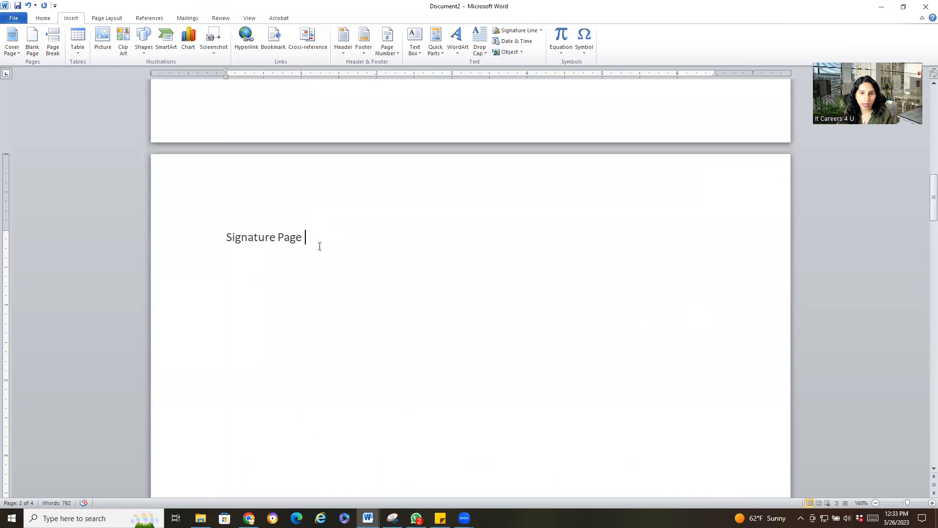
# Step: Insert a page break after the signature page, enter "Version History" on the new page, and insert another page break before the "Article Used" line
pyautogui.click(51, 42)
pyautogui.write('Version History')
pyautogui.scroll(-1, 51, 43)
pyautogui.scroll(-3, 178, 259)
pyautogui.scroll(-15, 178, 260)
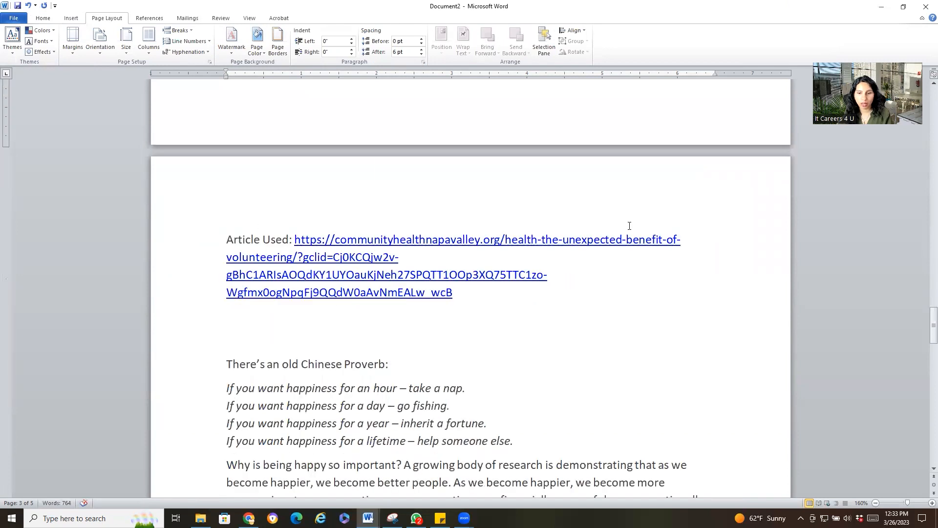
pyautogui.click(223, 238)
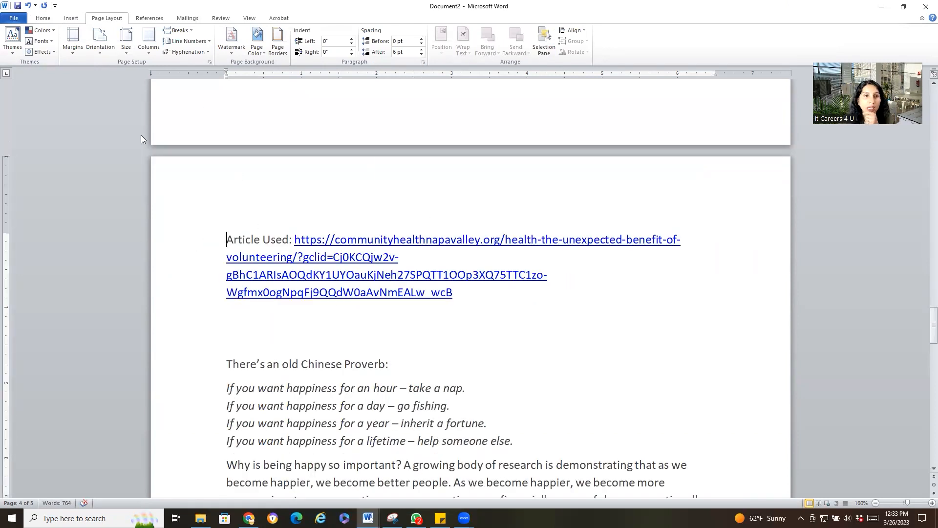
pyautogui.click(65, 20)
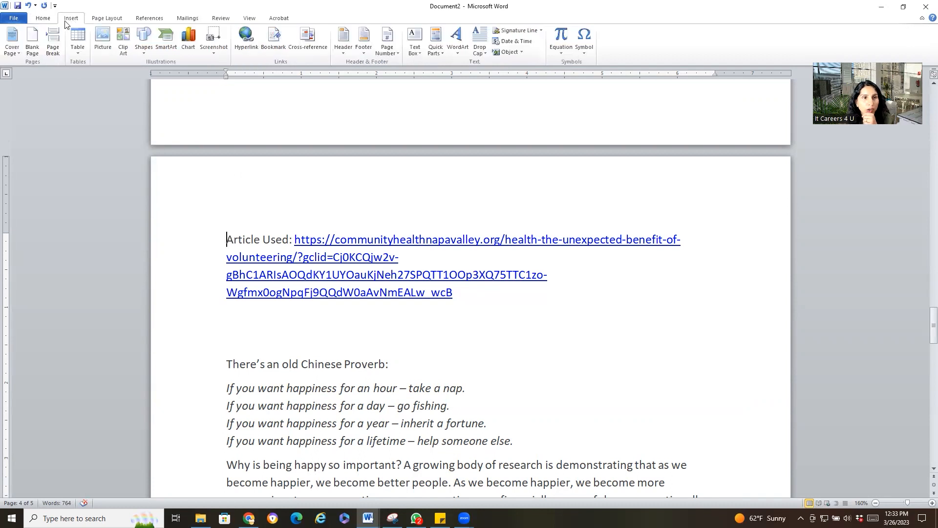
pyautogui.click(52, 41)
# Step: Try the Automatic Table 1 table of contents on the blank page before the article, and undo it
pyautogui.scroll(5, 390, 231)
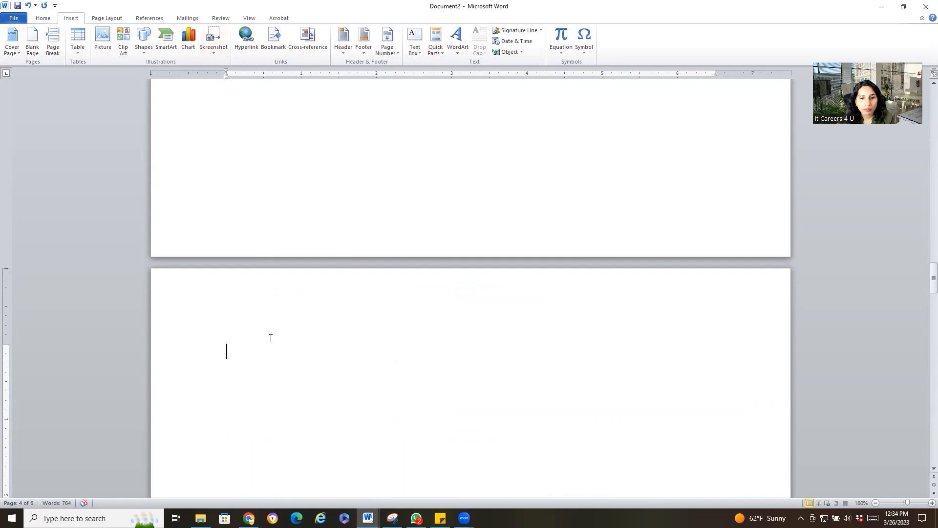
pyautogui.click(156, 22)
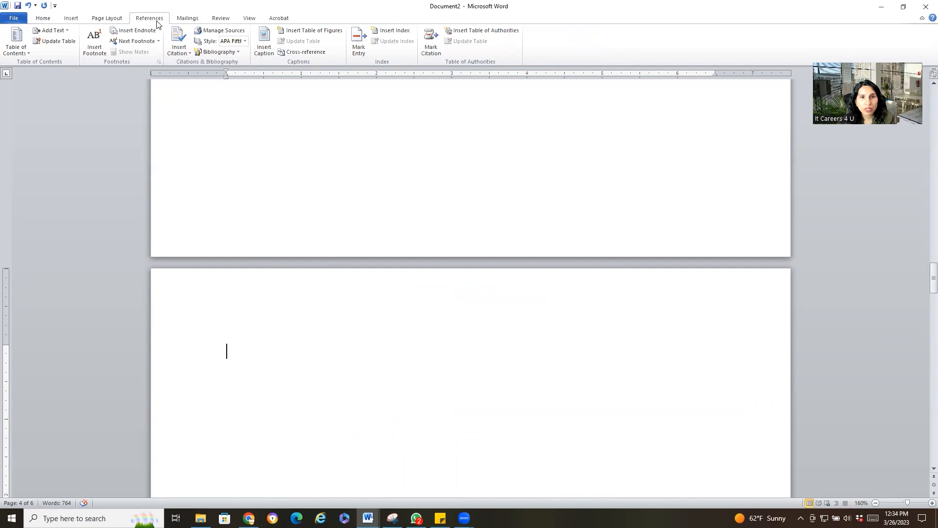
pyautogui.click(17, 43)
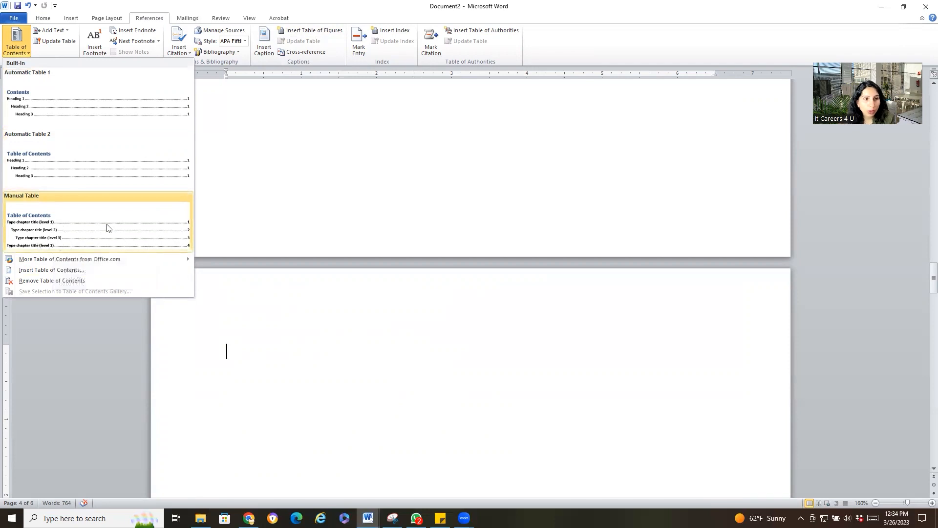
pyautogui.click(54, 111)
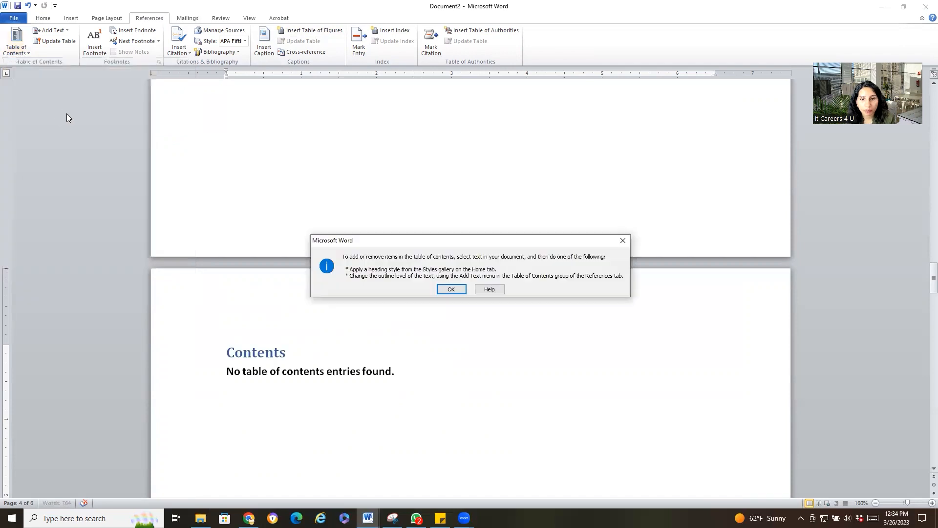
pyautogui.click(451, 289)
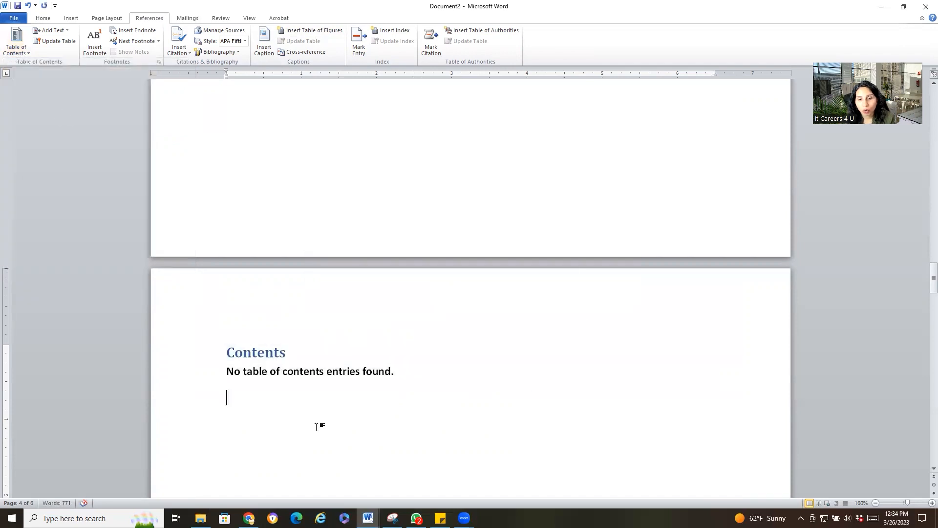
pyautogui.scroll(-1, 313, 420)
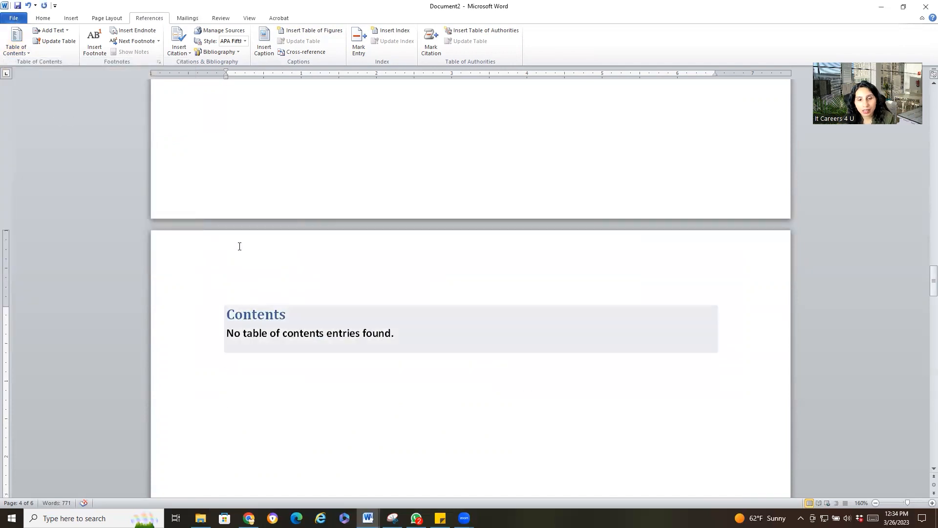
pyautogui.hotkey('ctrl', 'z')
# Step: Insert the Automatic Table 2 table of contents on the blank page before the article
pyautogui.click(27, 50)
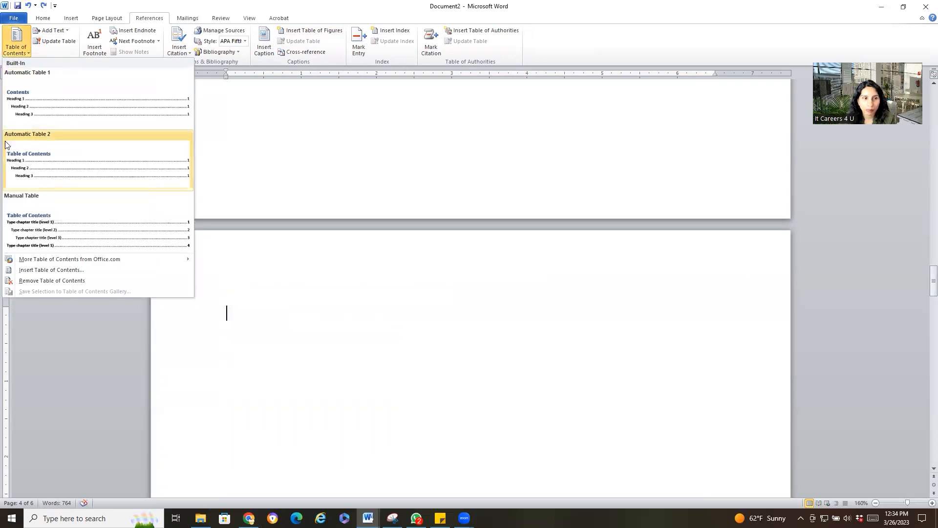
pyautogui.click(50, 173)
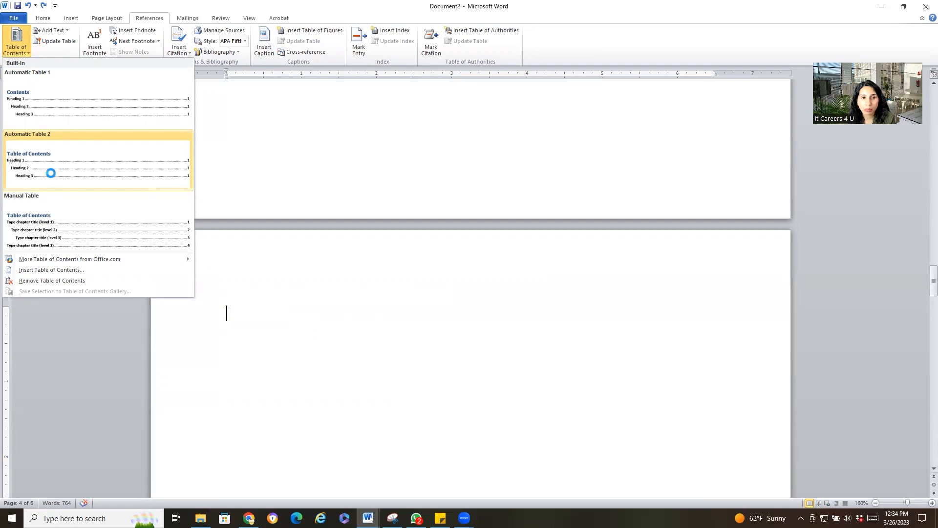
pyautogui.click(456, 292)
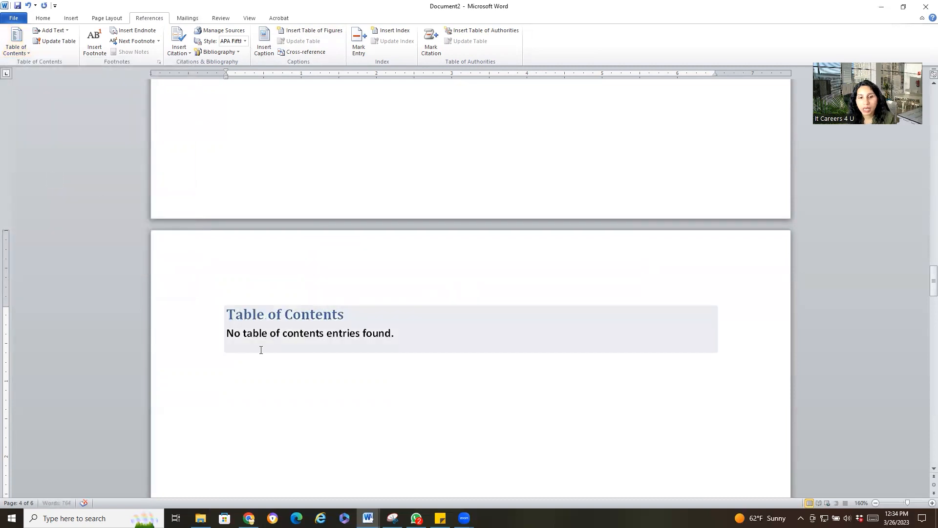
pyautogui.click(318, 360)
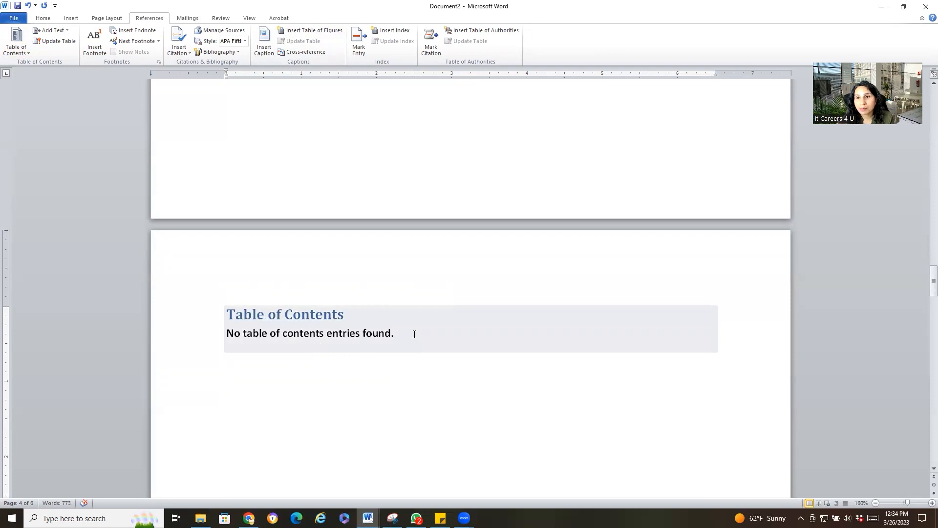
# Step: Look through the article's main body for the headings that the table of contents could list
pyautogui.scroll(-15, 405, 337)
pyautogui.scroll(-8, 414, 336)
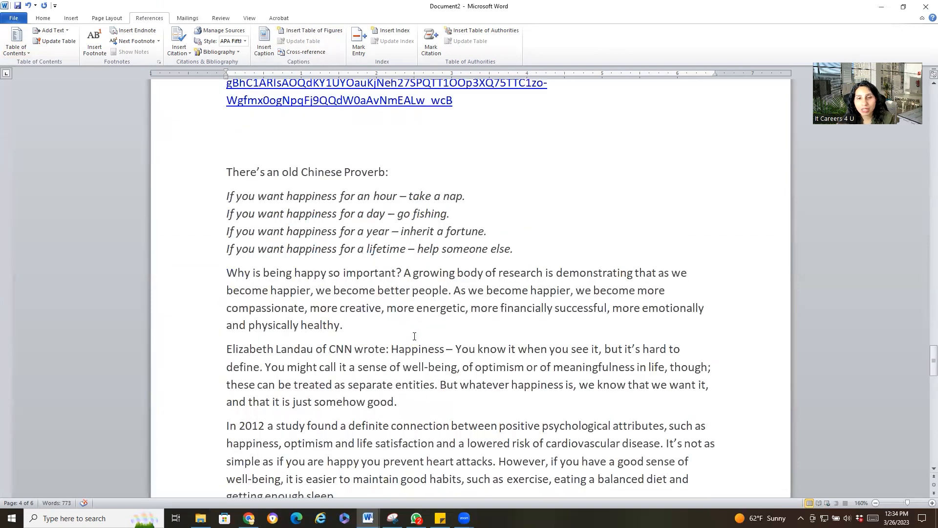
pyautogui.scroll(-3, 415, 336)
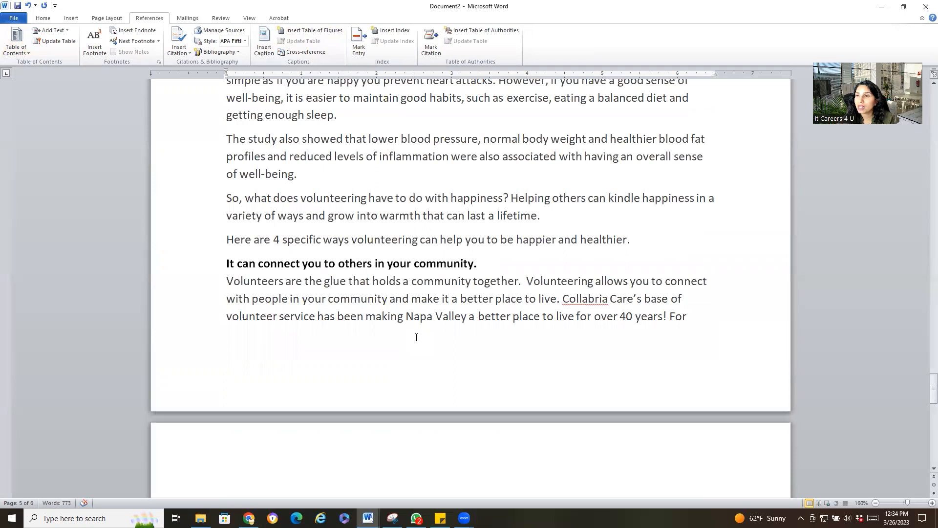
pyautogui.scroll(-4, 416, 337)
pyautogui.scroll(-5, 417, 336)
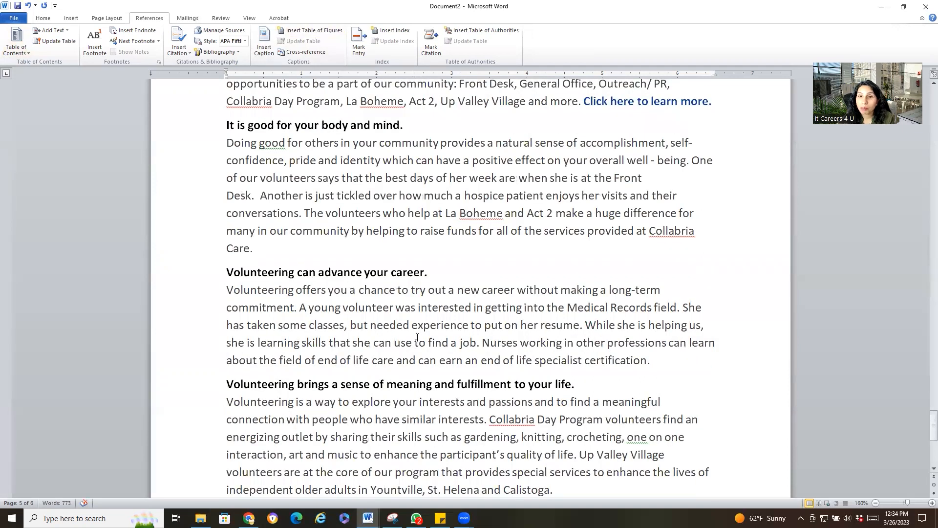
pyautogui.scroll(-4, 417, 336)
pyautogui.scroll(5, 419, 344)
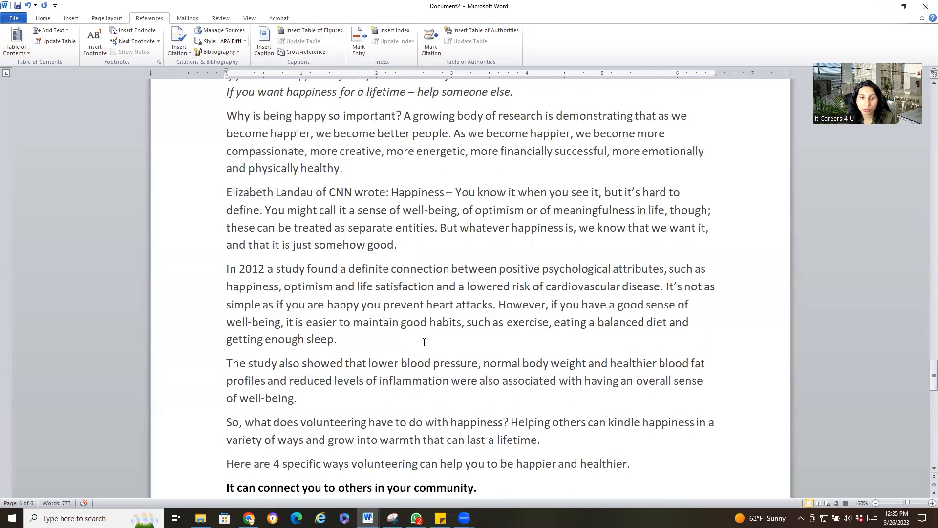
pyautogui.scroll(15, 424, 342)
# Step: Add an empty line above the "Article Used" line at the start of the article page
pyautogui.scroll(-5, 424, 345)
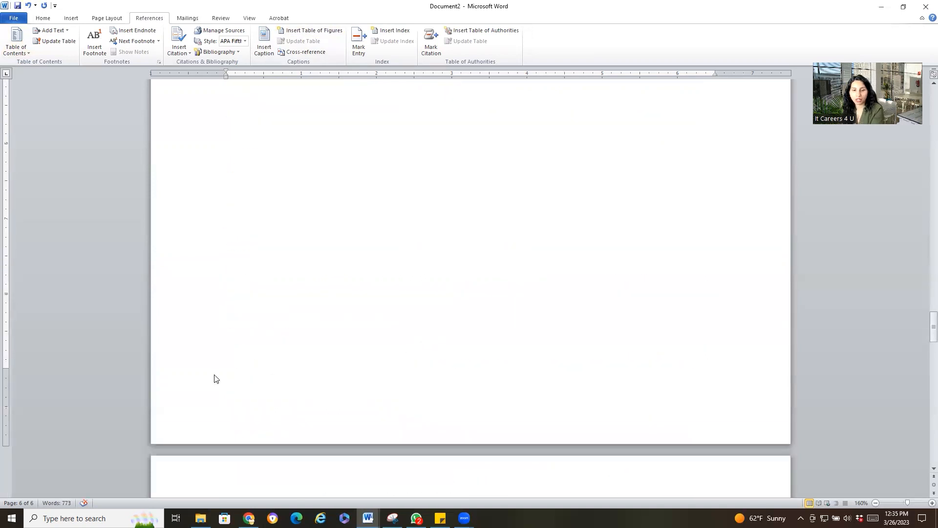
pyautogui.scroll(-3, 215, 379)
pyautogui.click(228, 386)
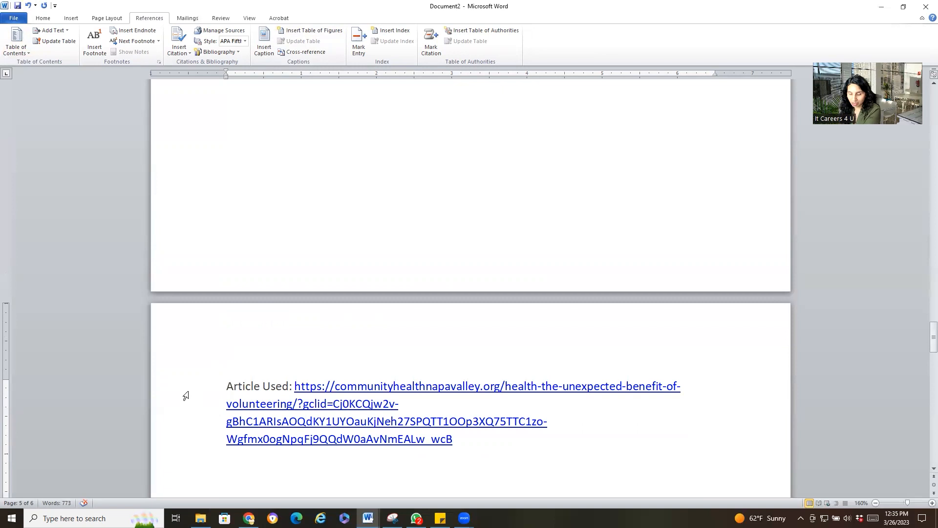
pyautogui.press('Return')
pyautogui.press('Return')
pyautogui.press('Up')
pyautogui.press('Up')
pyautogui.press('Up')
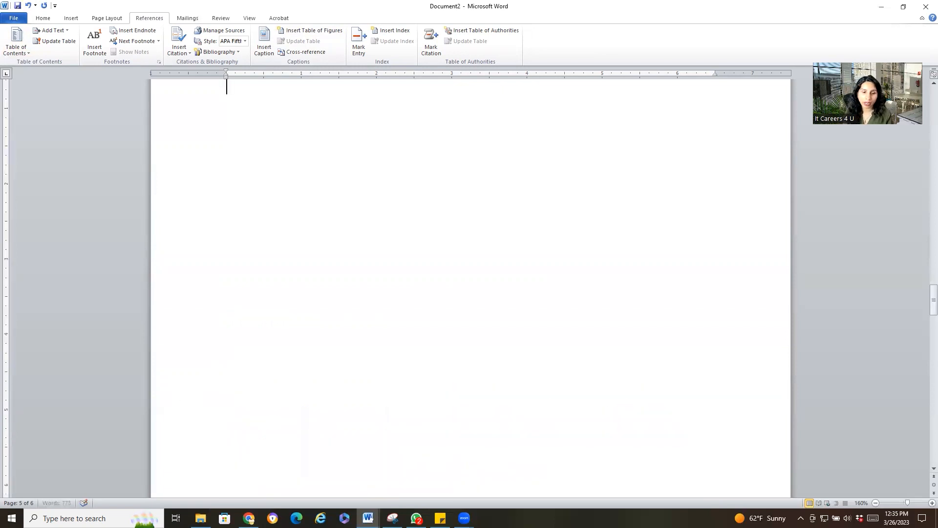
pyautogui.press('Down')
pyautogui.press('Down')
pyautogui.press('BackSpace')
pyautogui.press('BackSpace')
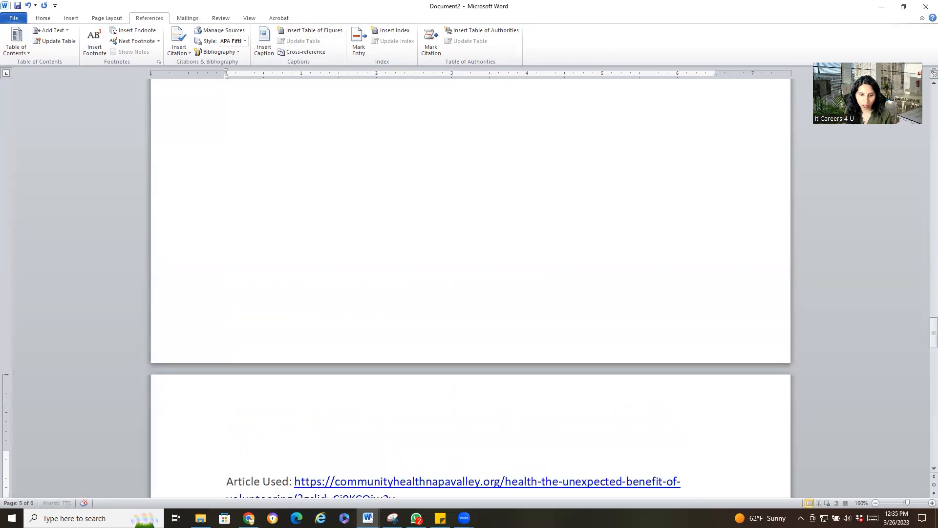
pyautogui.press('Down')
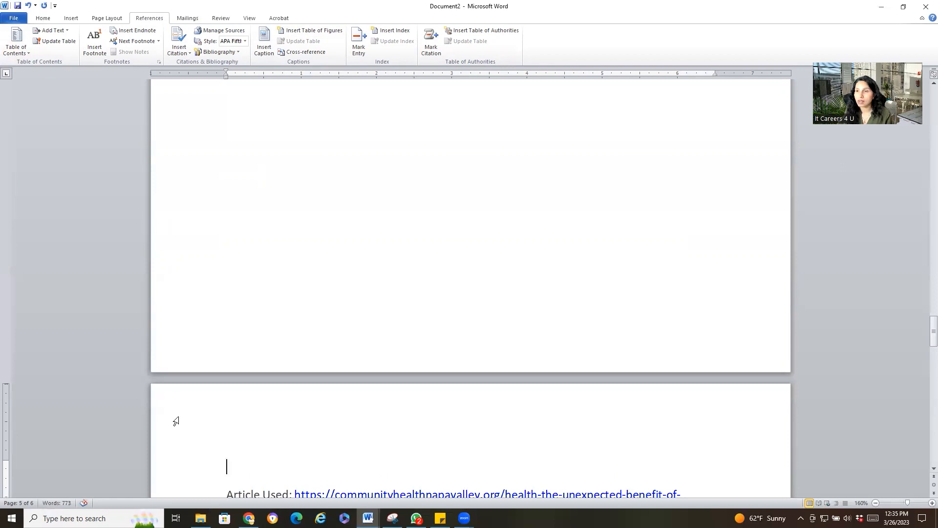
# Step: Enter the Roman-numbered heading "I. Introduction to Living a Happy Life" on the empty line above "Article Used"
pyautogui.scroll(-3, 323, 401)
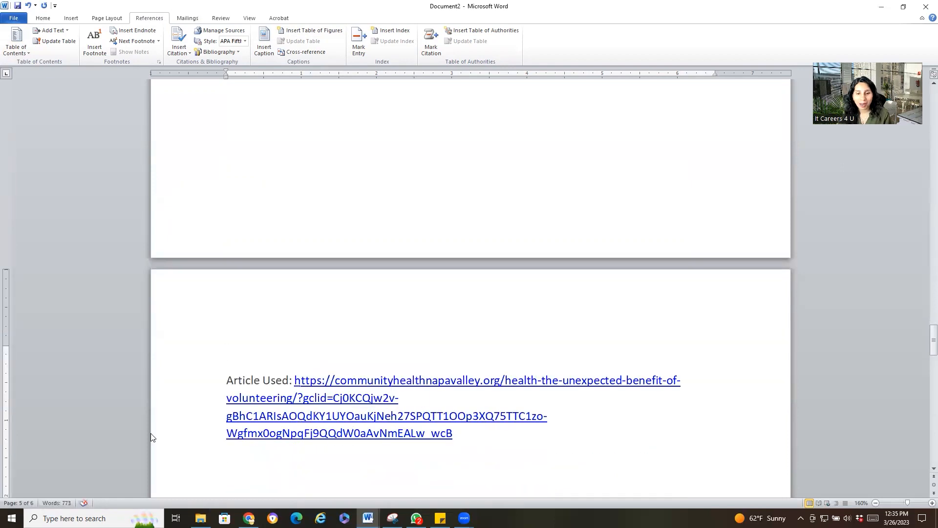
pyautogui.scroll(-3, 162, 443)
pyautogui.scroll(4, 162, 443)
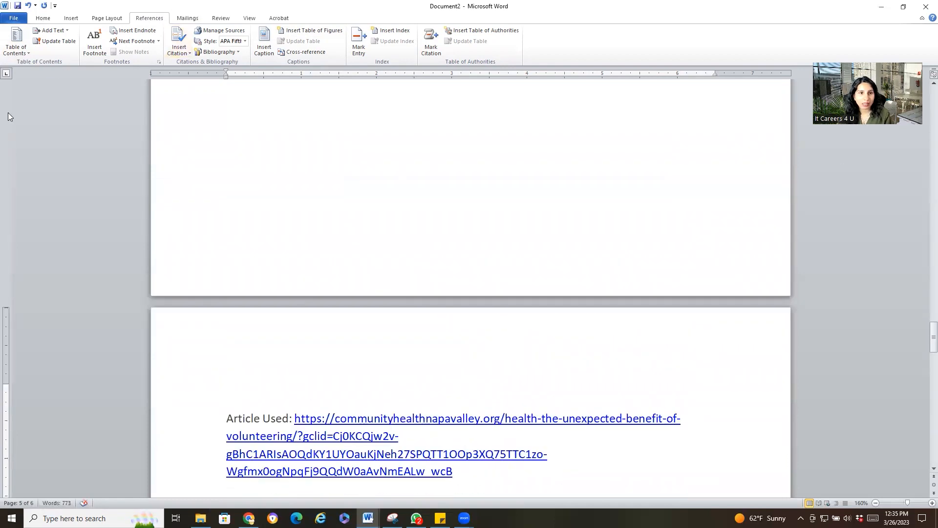
pyautogui.click(43, 18)
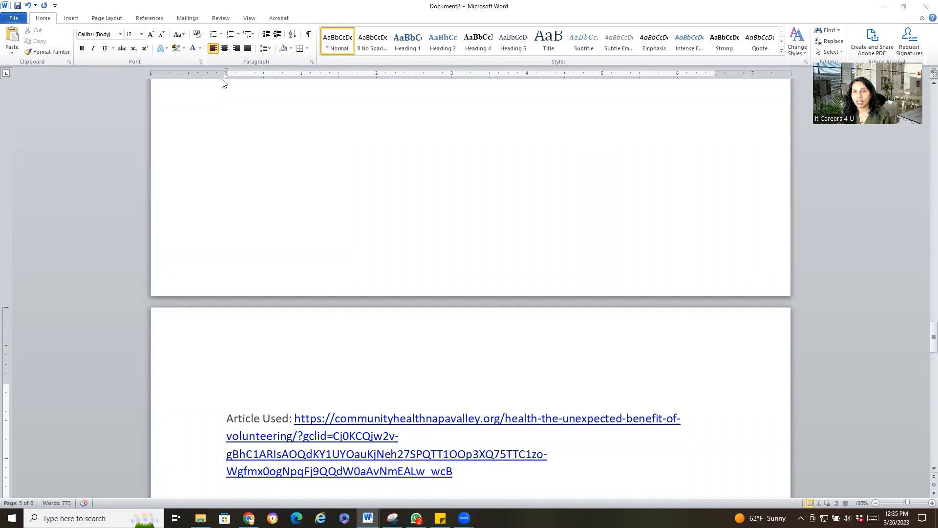
pyautogui.click(242, 386)
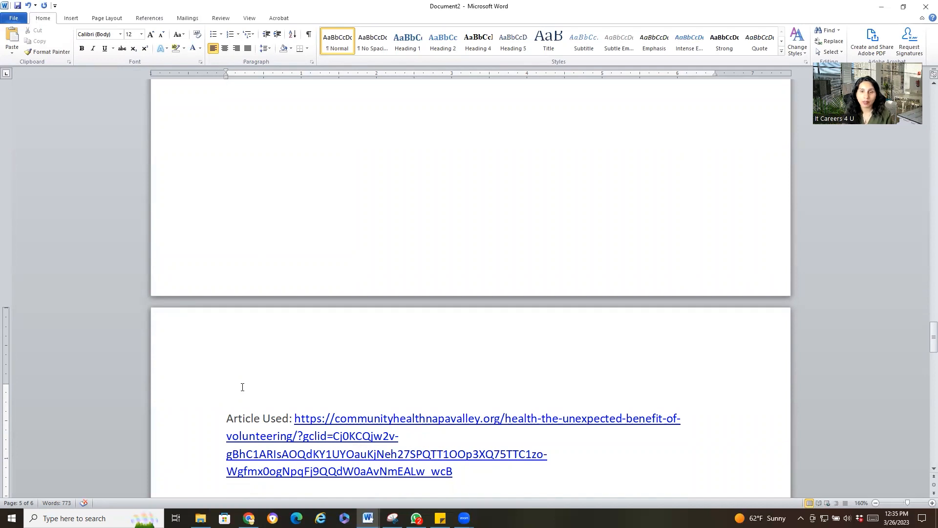
pyautogui.write('1')
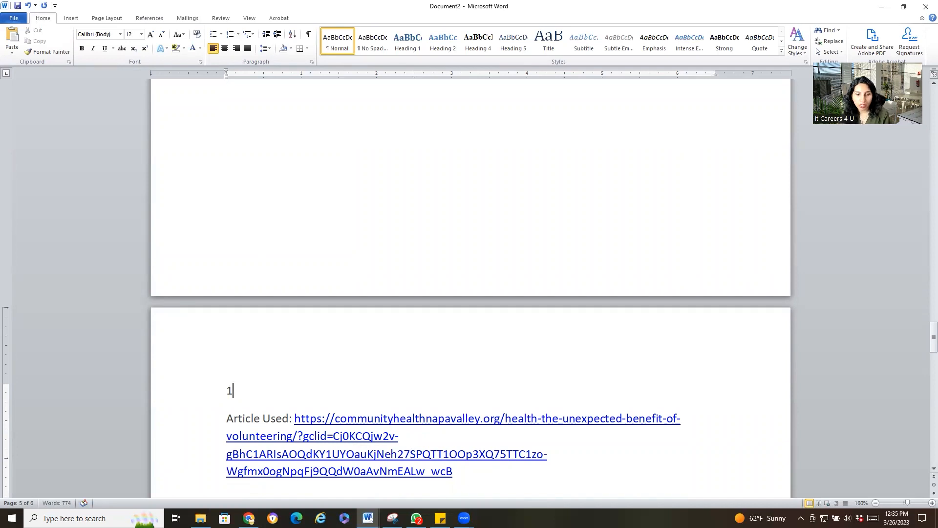
pyautogui.write('. Introduct')
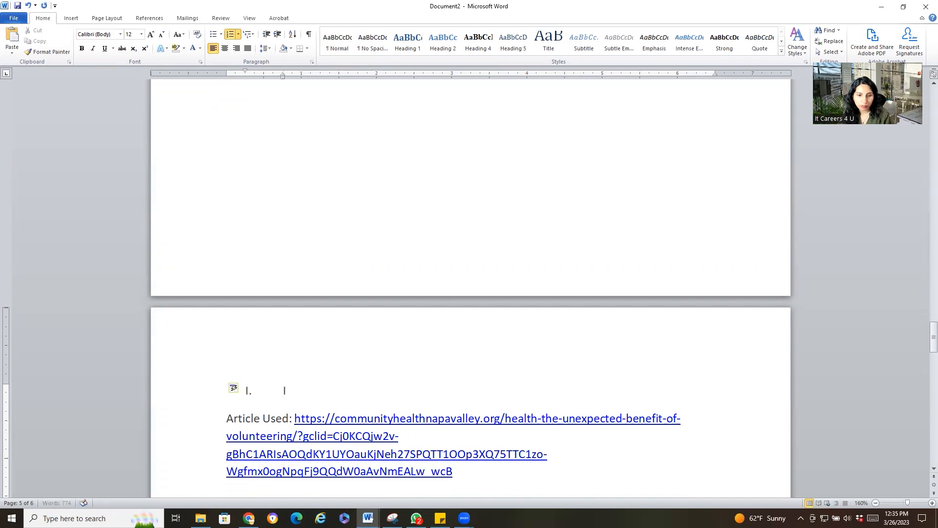
pyautogui.press('BackSpace')
pyautogui.press('BackSpace')
pyautogui.press('BackSpace')
pyautogui.write('to Lvi')
pyautogui.write('ng')
pyautogui.press('BackSpace')
pyautogui.press('BackSpace')
pyautogui.press('BackSpace')
pyautogui.press('BackSpace')
pyautogui.press('BackSpace')
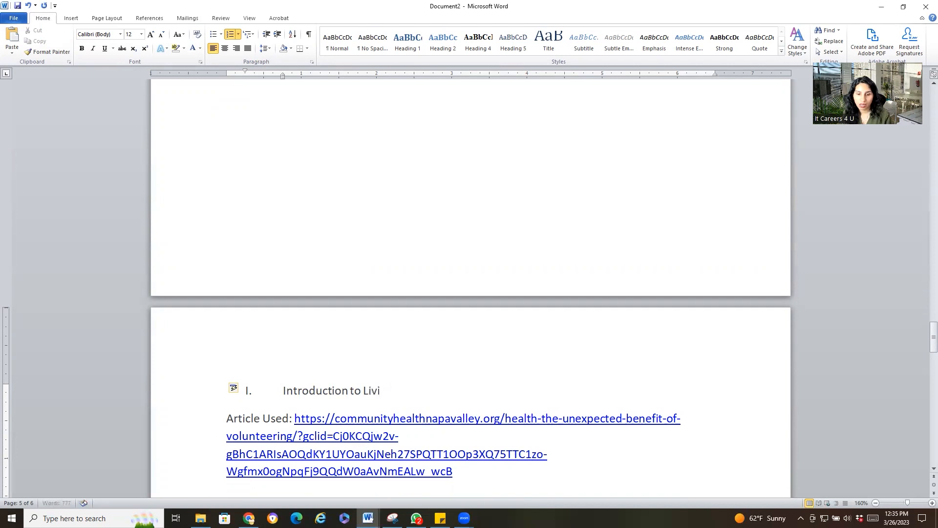
pyautogui.write('iving a Happy Life')
pyautogui.press('BackSpace')
pyautogui.press('BackSpace')
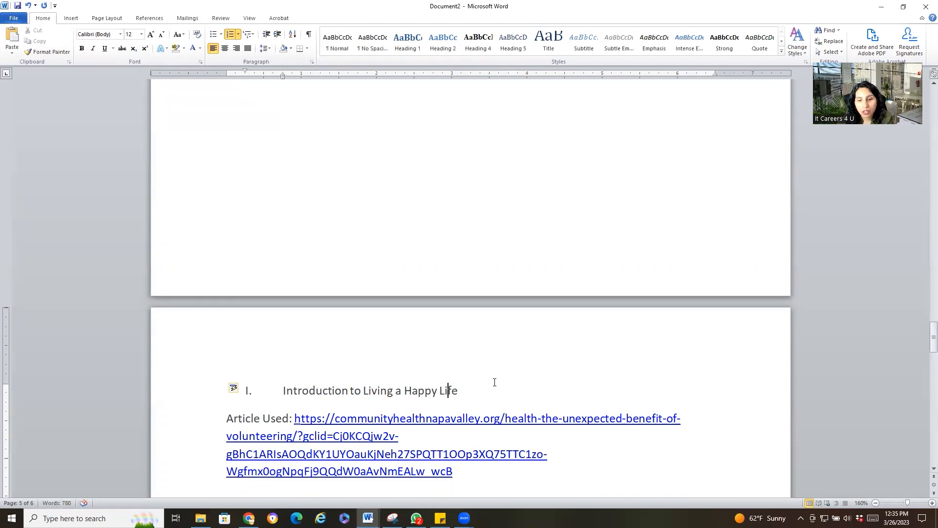
# Step: Try to update the table of contents with the new introduction heading
pyautogui.scroll(1, 494, 382)
pyautogui.moveTo(323, 416); pyautogui.dragTo(414, 418)
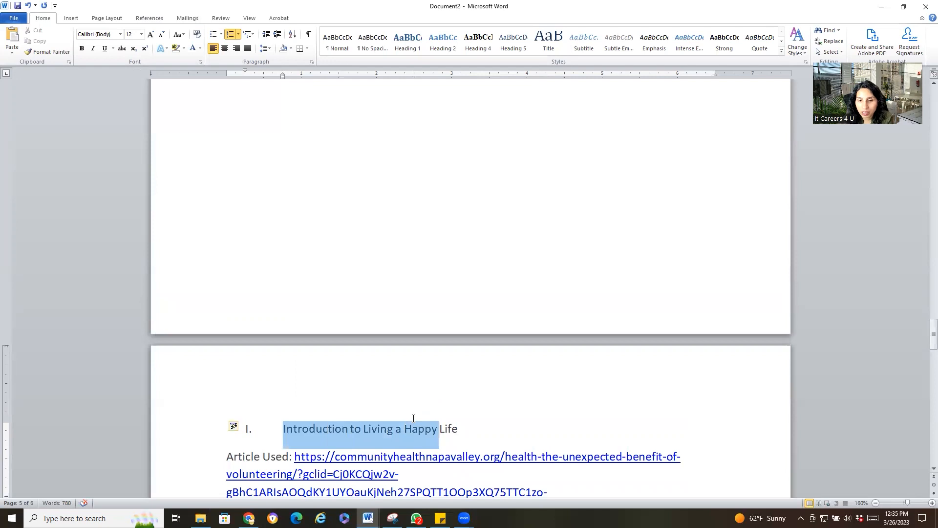
pyautogui.scroll(19, 423, 431)
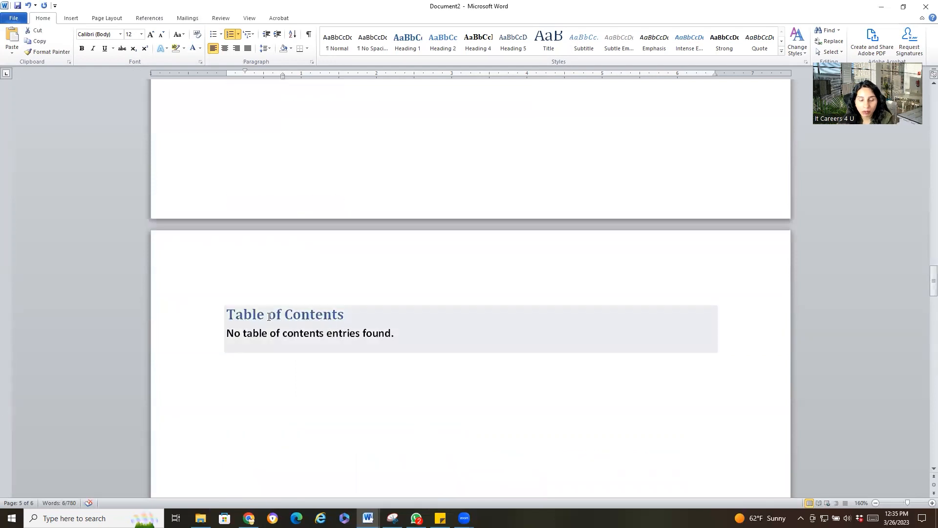
pyautogui.click(275, 321)
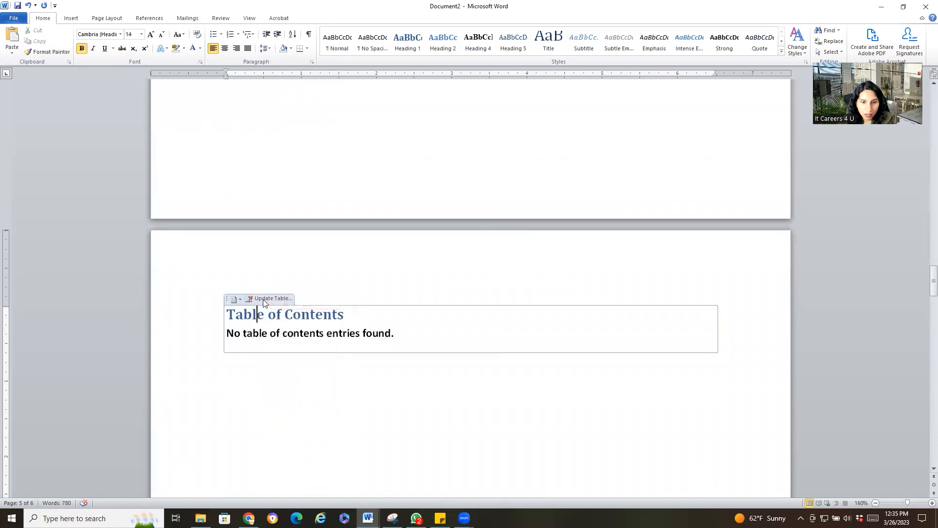
pyautogui.click(263, 299)
pyautogui.click(459, 288)
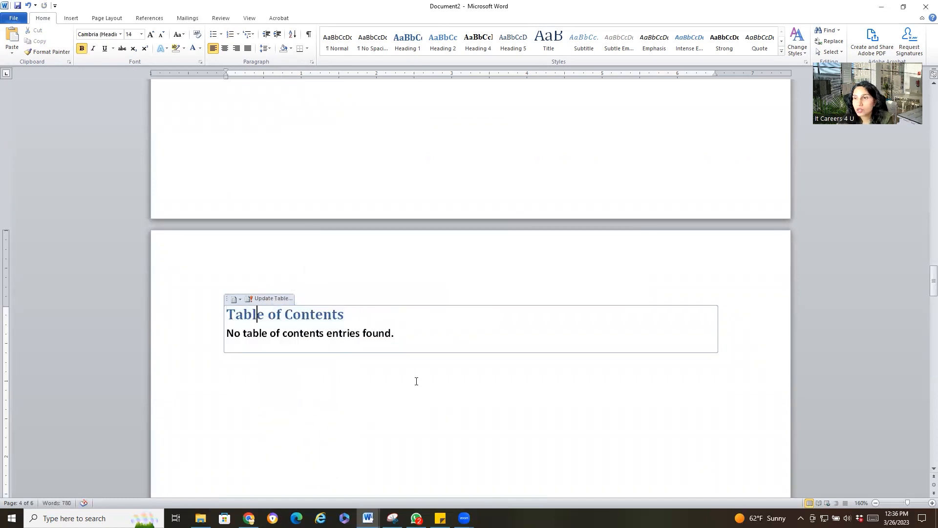
pyautogui.scroll(-18, 417, 377)
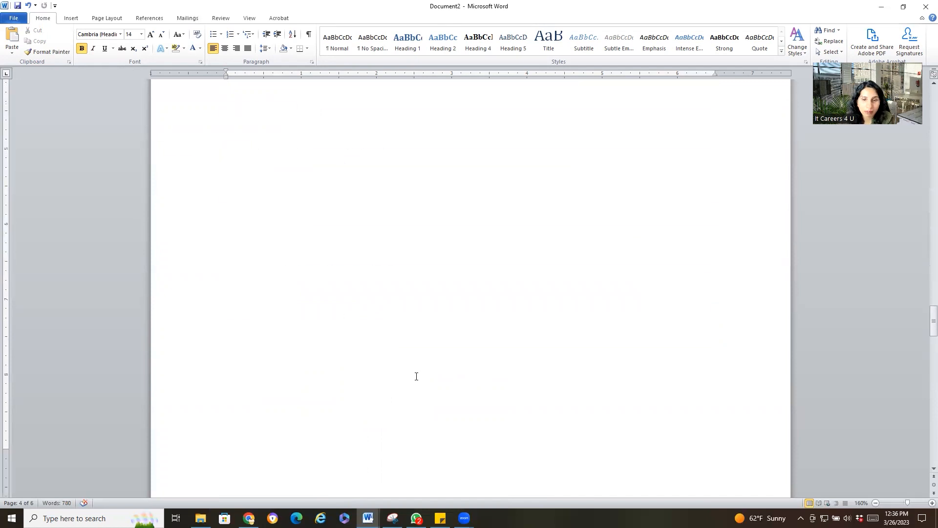
# Step: Select the "Introduction to Living a Happy Life" heading text and browse the available fonts
pyautogui.scroll(-1, 414, 380)
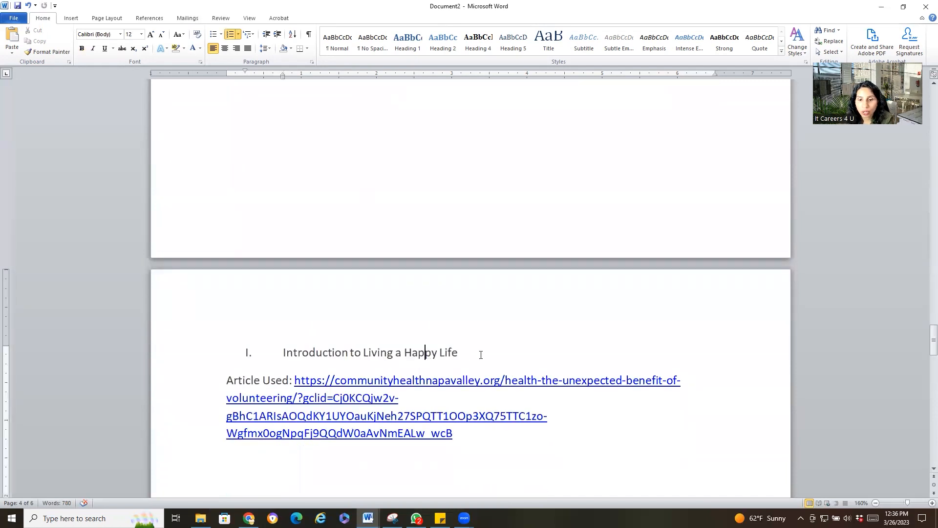
pyautogui.moveTo(467, 352); pyautogui.dragTo(299, 345)
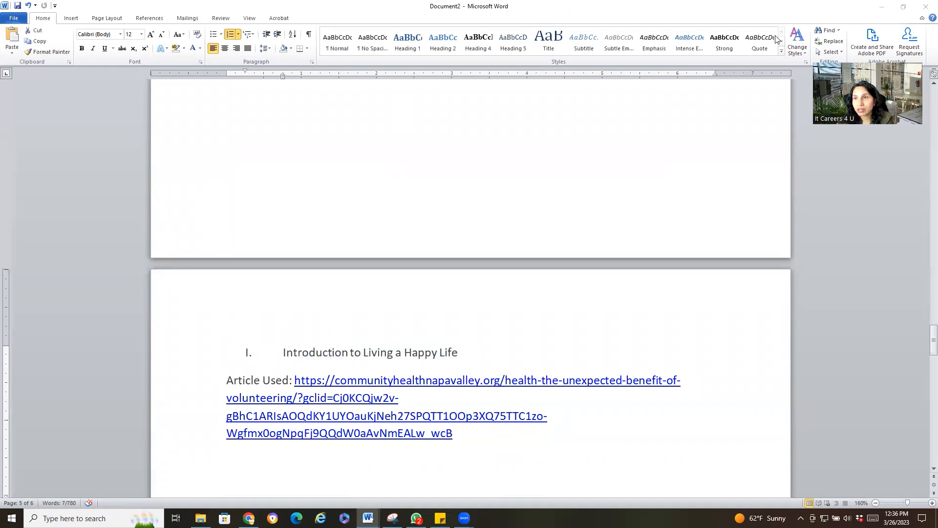
pyautogui.click(121, 36)
pyautogui.click(120, 37)
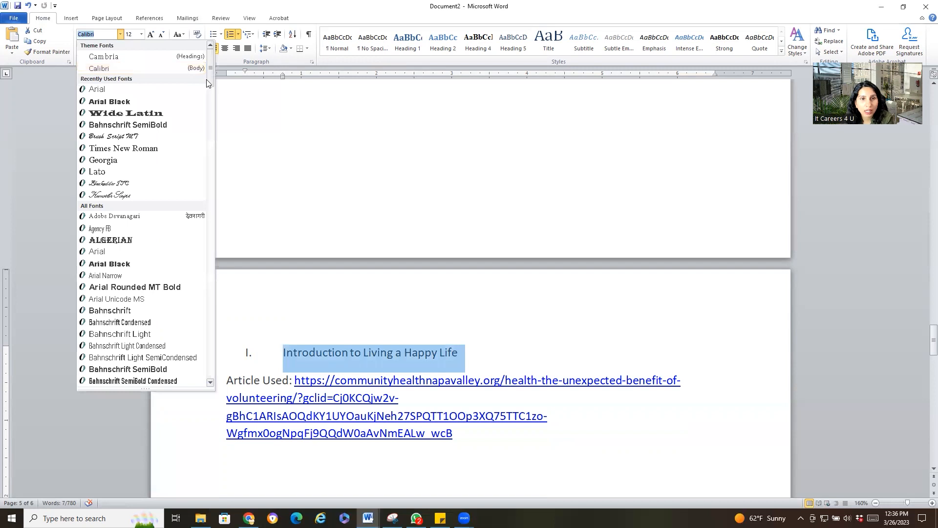
pyautogui.scroll(-10, 208, 325)
pyautogui.scroll(10, 208, 325)
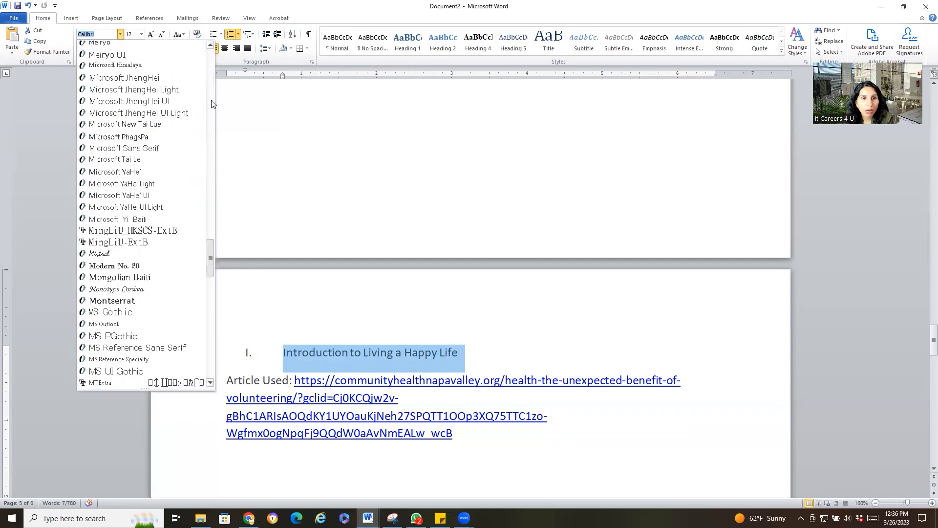
pyautogui.click(532, 227)
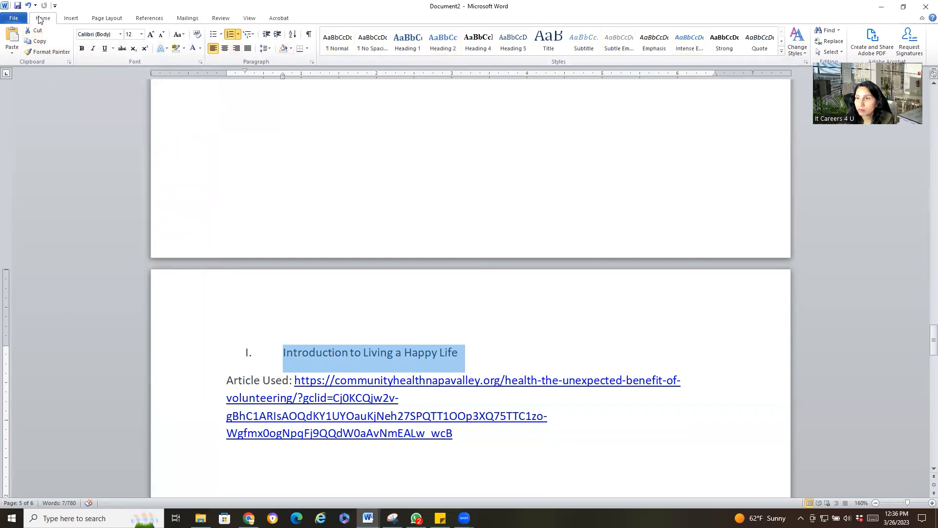
# Step: Style the selected introduction line as Heading 1, number it "I." and add an empty line below it
pyautogui.click(407, 42)
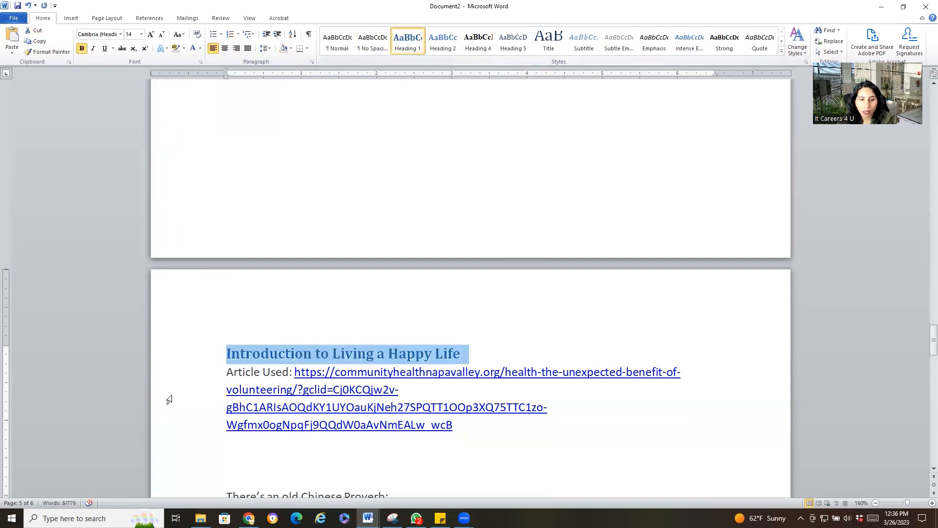
pyautogui.click(230, 356)
pyautogui.write('I')
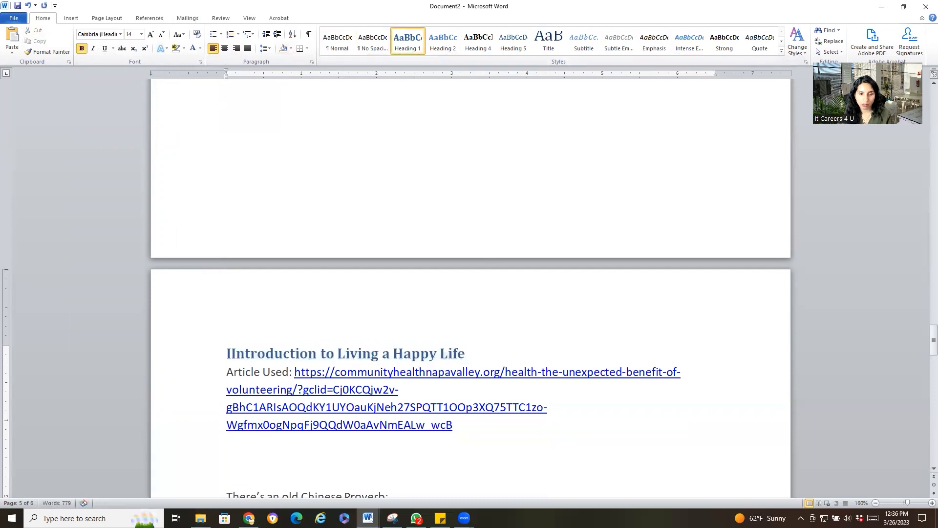
pyautogui.write('.')
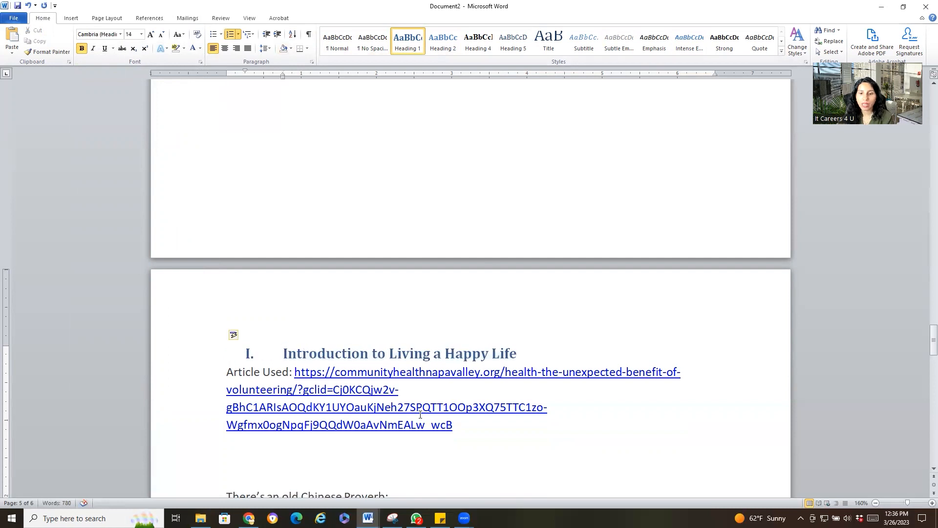
pyautogui.click(568, 350)
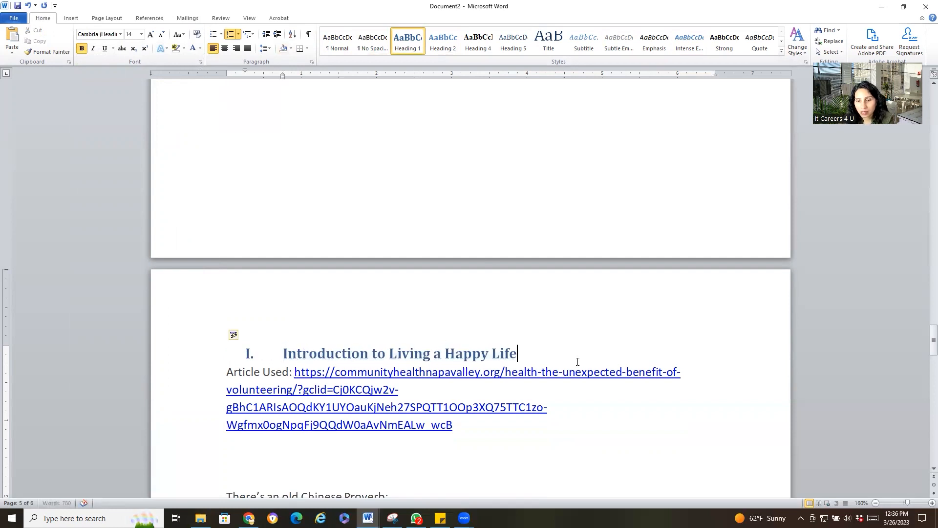
pyautogui.press('Return')
# Step: Copy the introduction heading's formatting to the line "It can connect you to others in your community." with Format Painter
pyautogui.moveTo(549, 355); pyautogui.dragTo(263, 347)
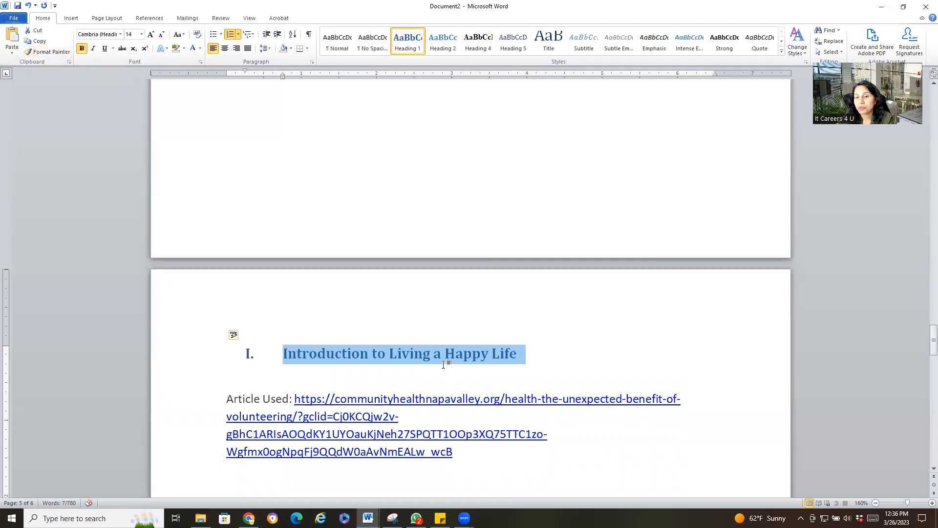
pyautogui.scroll(-4, 440, 366)
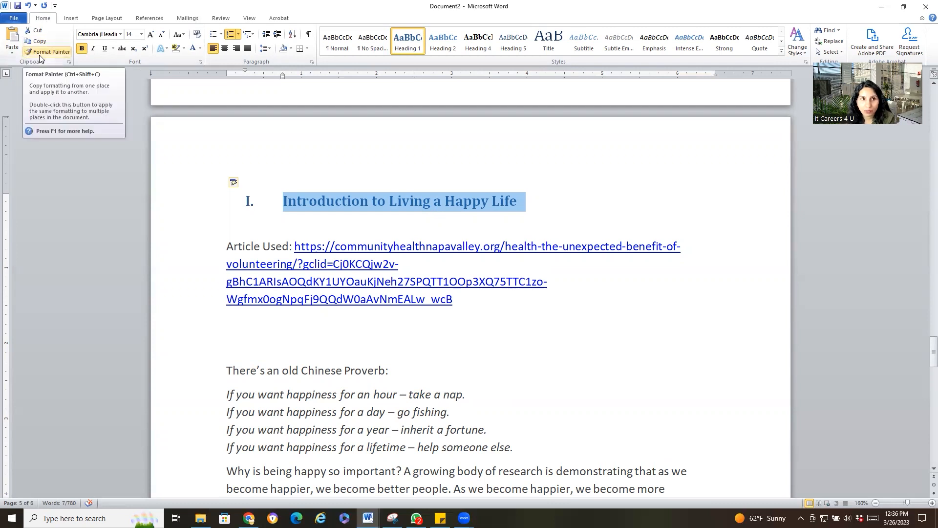
pyautogui.moveTo(441, 205); pyautogui.dragTo(239, 205)
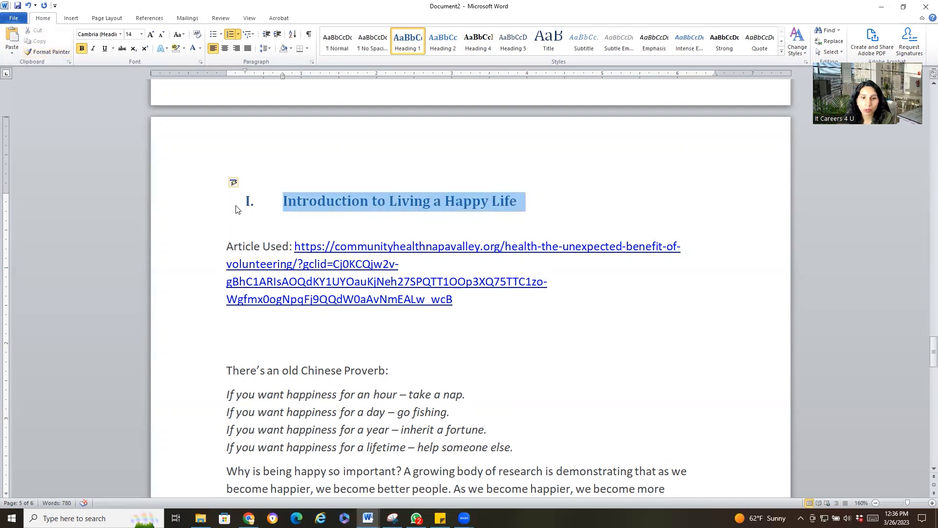
pyautogui.click(49, 51)
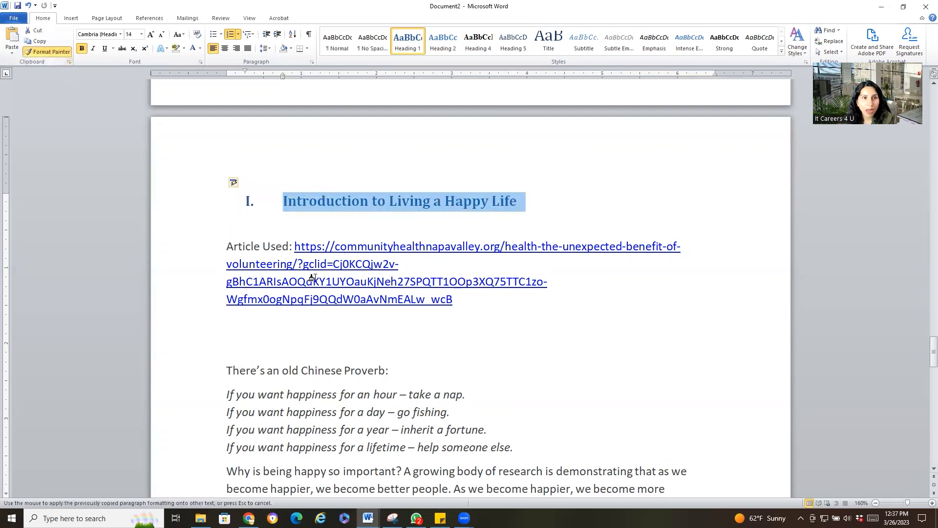
pyautogui.scroll(-10, 383, 412)
pyautogui.scroll(-4, 386, 388)
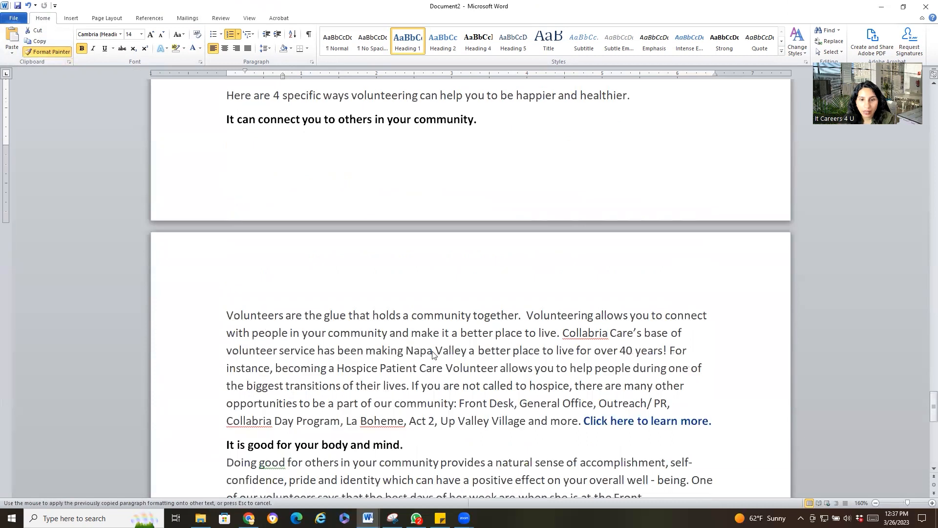
pyautogui.scroll(3, 433, 354)
pyautogui.moveTo(220, 315); pyautogui.dragTo(142, 322)
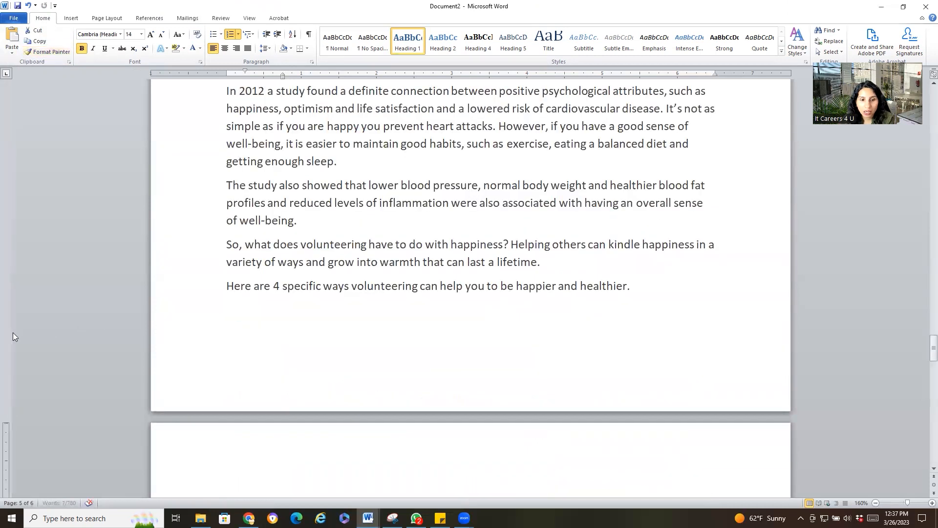
pyautogui.scroll(-3, 322, 376)
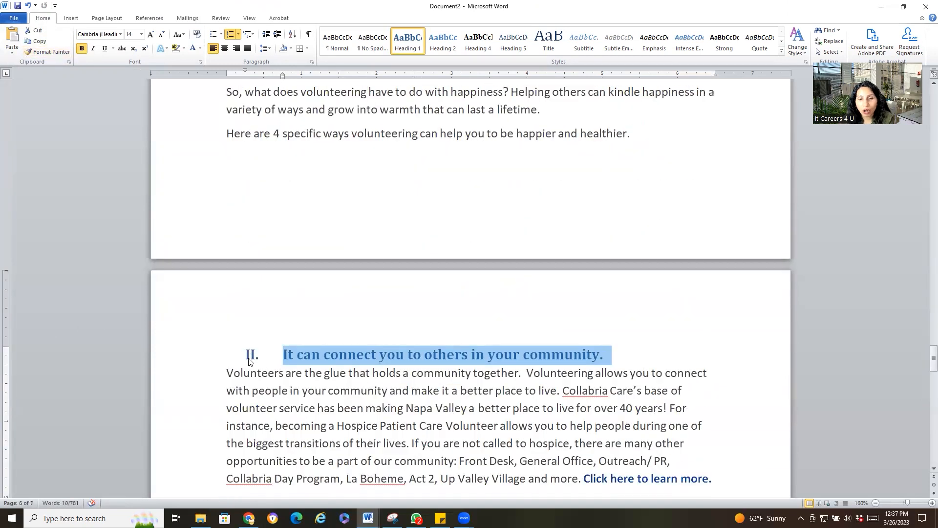
# Step: Remove the final period from heading II, "It can connect you to others in your community", and add an empty line below it
pyautogui.scroll(5, 290, 171)
pyautogui.scroll(5, 281, 177)
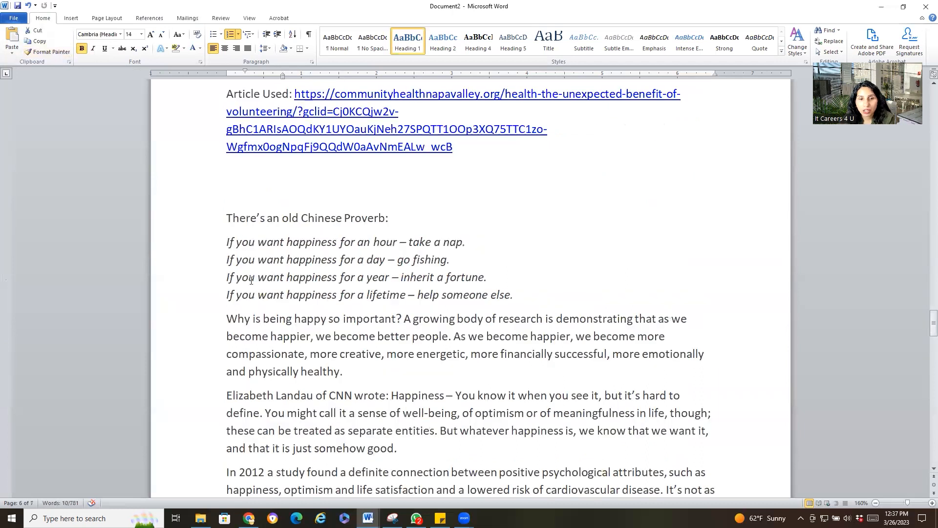
pyautogui.scroll(4, 249, 279)
pyautogui.scroll(-12, 281, 316)
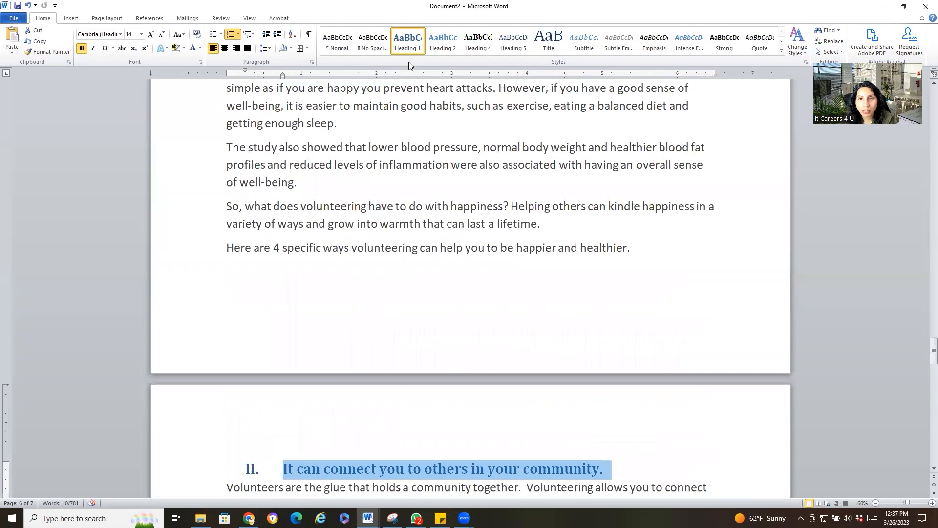
pyautogui.scroll(-1, 549, 388)
pyautogui.click(617, 434)
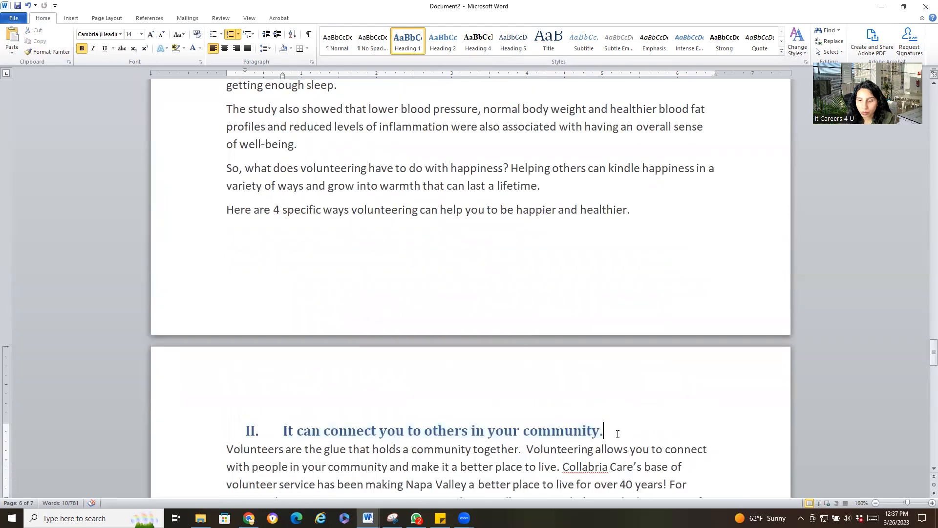
pyautogui.press('BackSpace')
pyautogui.press('Return')
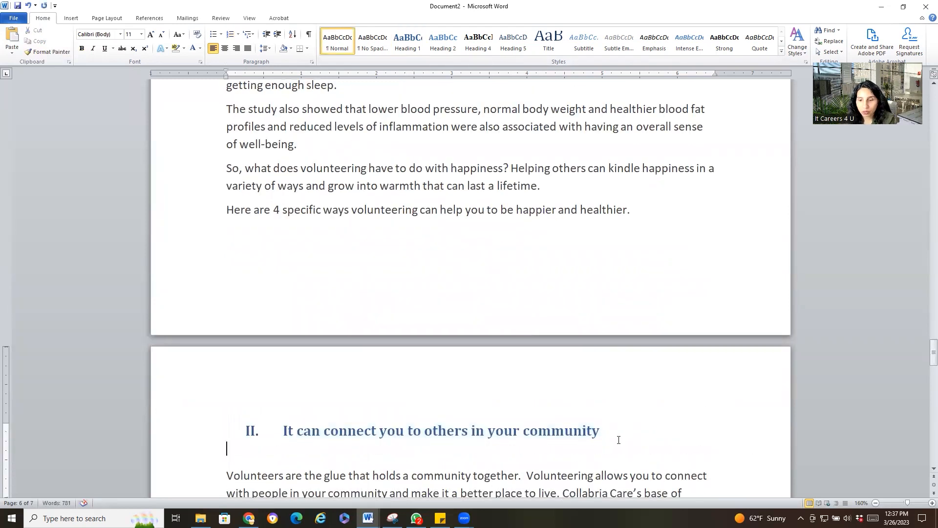
pyautogui.tripleClick(619, 439)
pyautogui.click(48, 52)
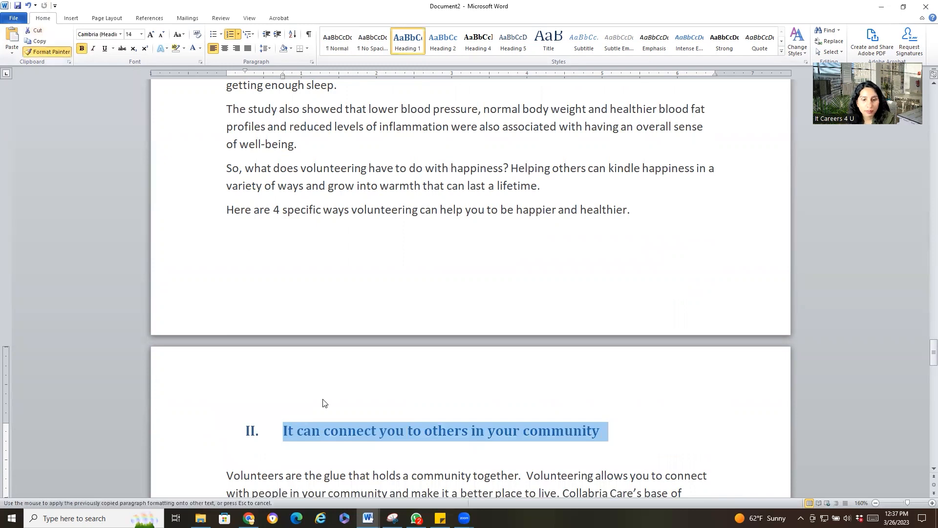
pyautogui.scroll(-10, 323, 403)
pyautogui.scroll(5, 293, 394)
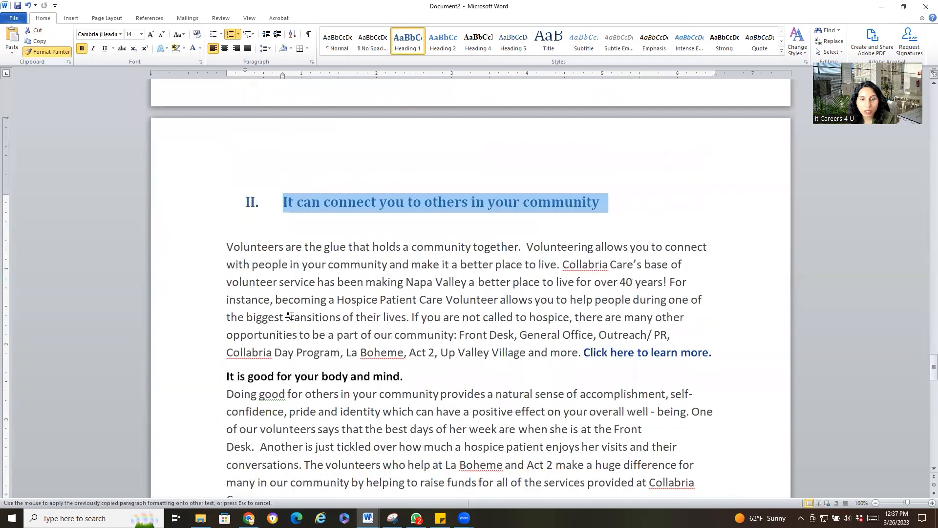
pyautogui.press('Escape')
pyautogui.click(360, 247)
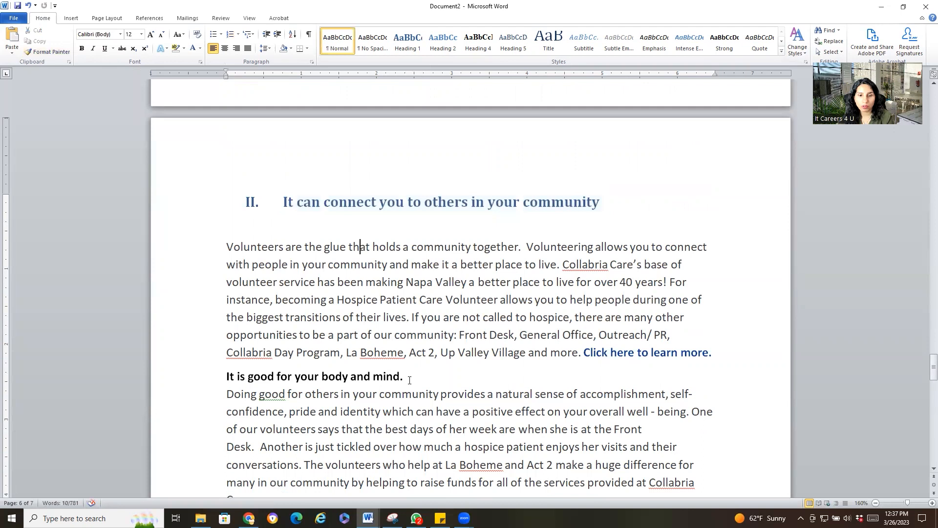
pyautogui.scroll(-2, 409, 378)
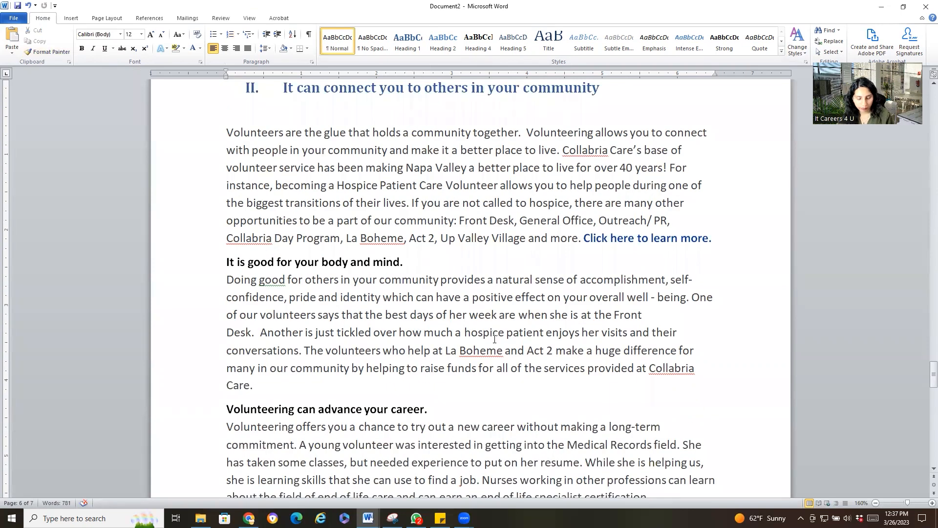
# Step: Undo the latest edits to heading II, then remove its final period again and re-add the empty line below
pyautogui.hotkey('ctrl', 'z')
pyautogui.scroll(4, 579, 317)
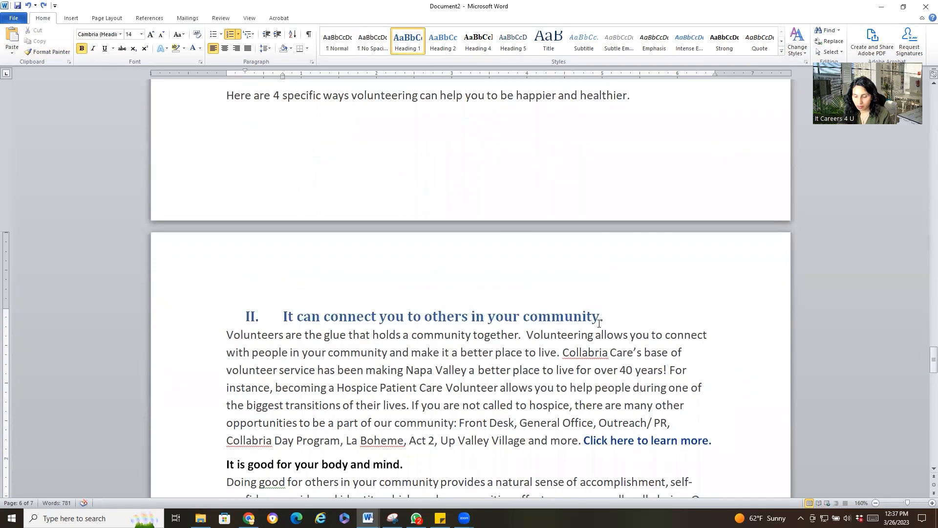
pyautogui.click(600, 324)
pyautogui.press('Return')
pyautogui.scroll(-3, 400, 345)
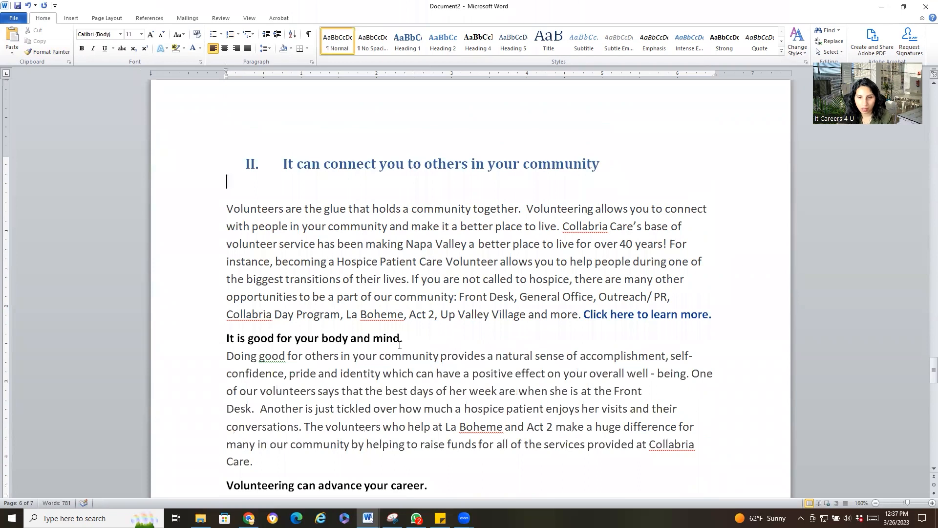
# Step: Apply the Heading 2 style to "It is good for your body and mind." and number it 2.1
pyautogui.tripleClick(309, 341)
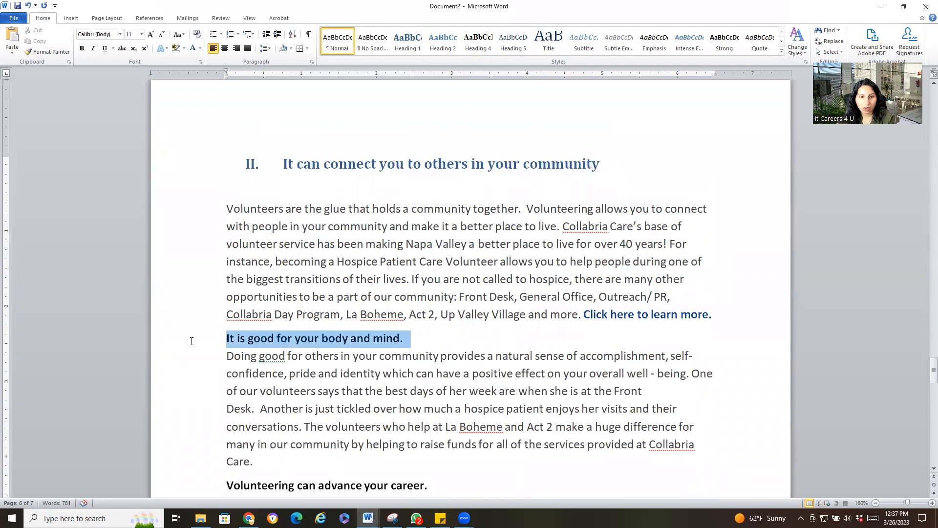
pyautogui.click(443, 43)
pyautogui.click(225, 343)
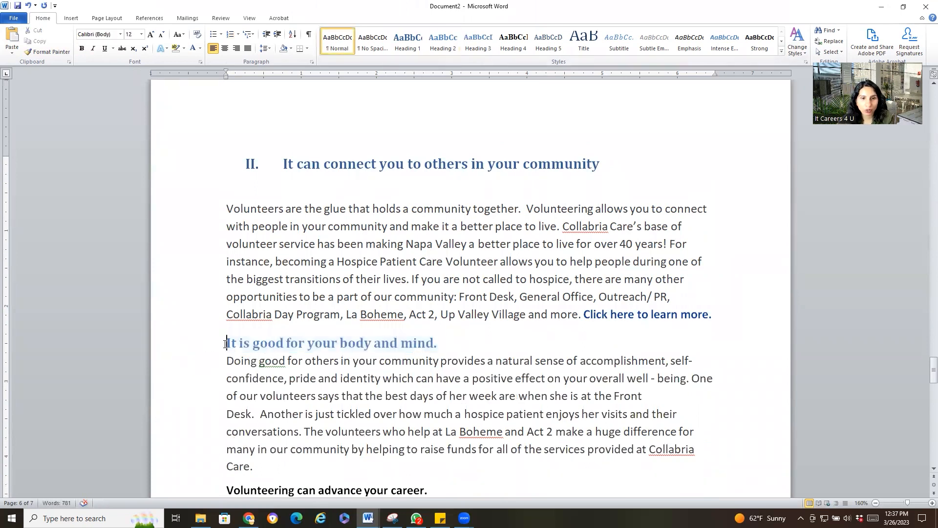
pyautogui.write('2.1')
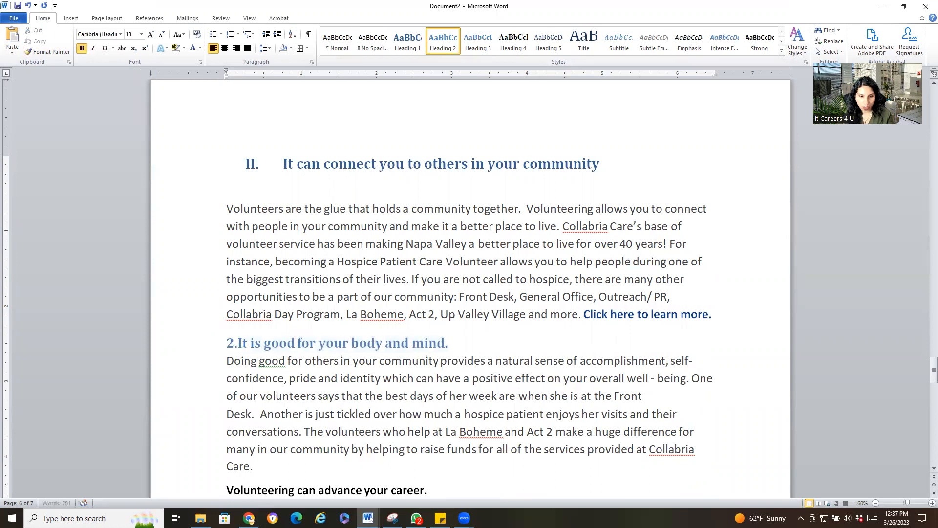
# Step: Remove the final period from heading 2.1 and add an empty, unnumbered line below it
pyautogui.click(470, 346)
pyautogui.press('BackSpace')
pyautogui.press('Return')
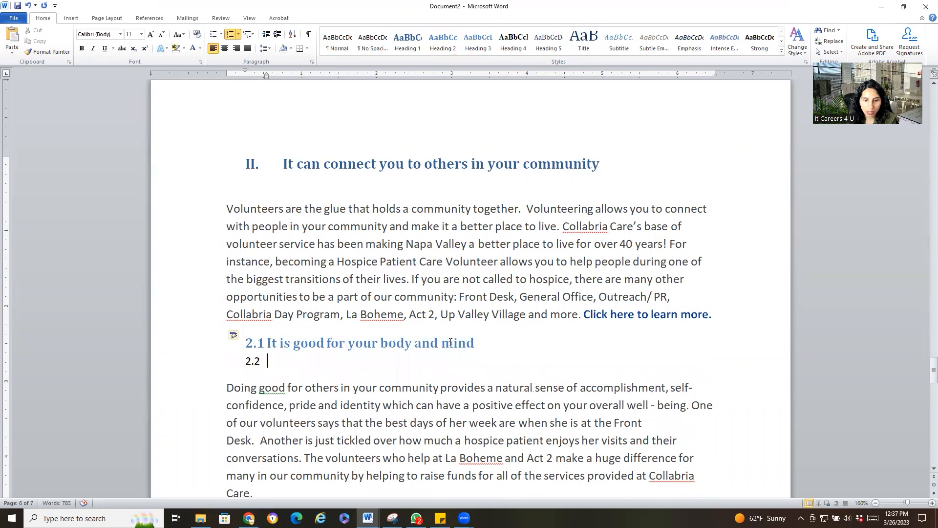
pyautogui.press('BackSpace')
# Step: Copy heading 2.1's formatting to the line "Volunteering can advance your career." with Format Painter
pyautogui.scroll(-4, 469, 303)
pyautogui.scroll(2, 494, 262)
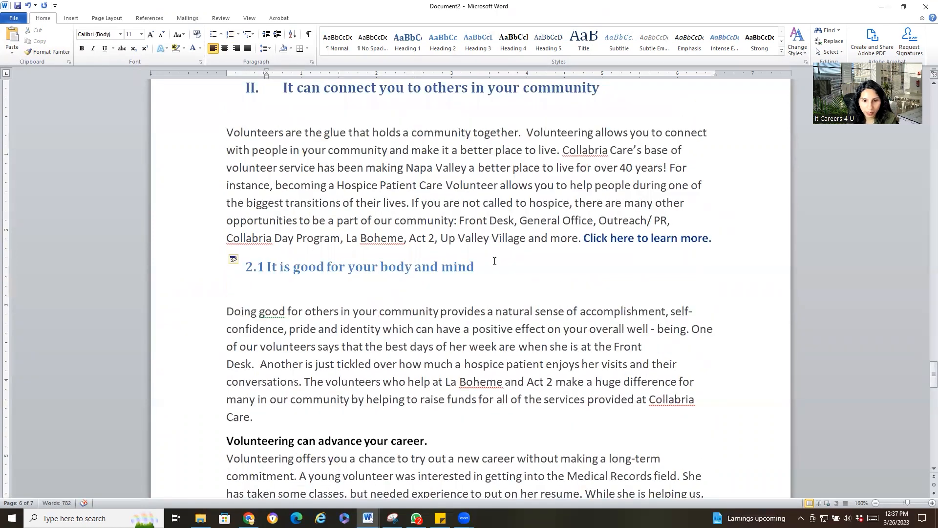
pyautogui.scroll(1, 504, 310)
pyautogui.moveTo(504, 311); pyautogui.dragTo(267, 304)
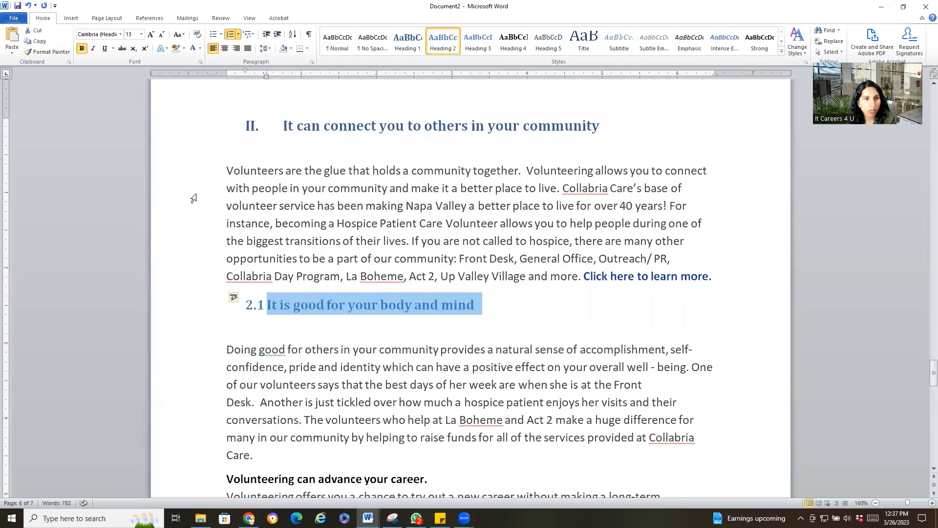
pyautogui.doubleClick(35, 52)
pyautogui.scroll(-2, 342, 293)
pyautogui.moveTo(426, 402); pyautogui.dragTo(128, 411)
pyautogui.click(561, 422)
# Step: Remove the final period from heading 2.2, "Volunteering can advance your career", and add an empty line below it
pyautogui.click(509, 408)
pyautogui.press('BackSpace')
pyautogui.press('Return')
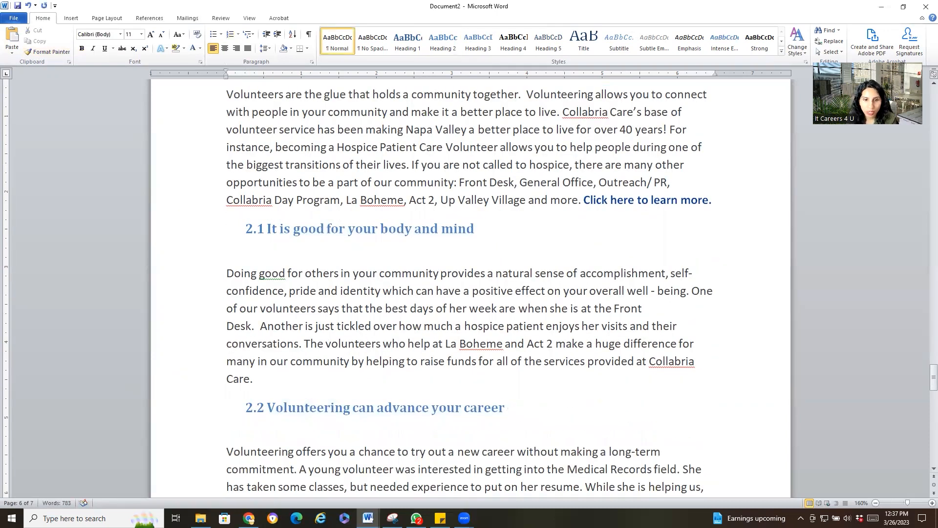
pyautogui.click(245, 230)
pyautogui.press('Return')
pyautogui.press('BackSpace')
pyautogui.press('BackSpace')
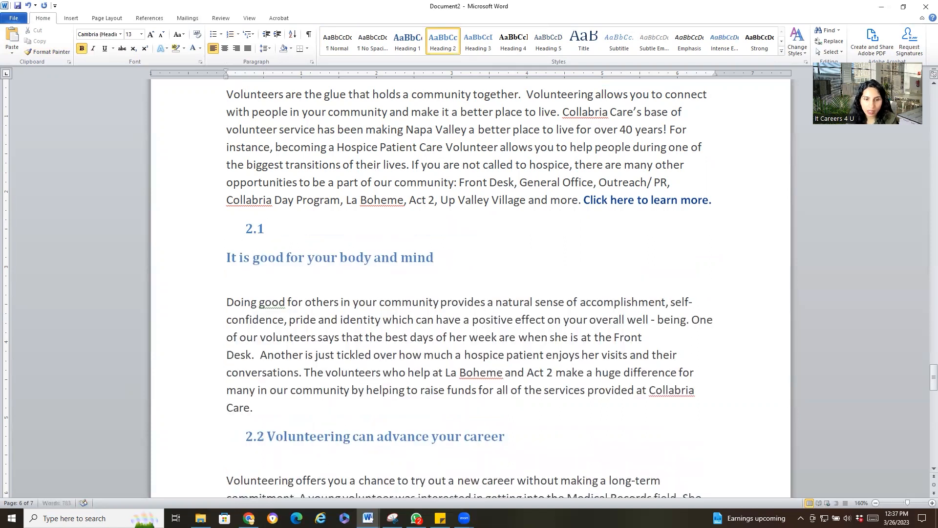
pyautogui.press('BackSpace')
# Step: Add an empty line above heading 2.1, "It is good for your body and mind"
pyautogui.click(730, 196)
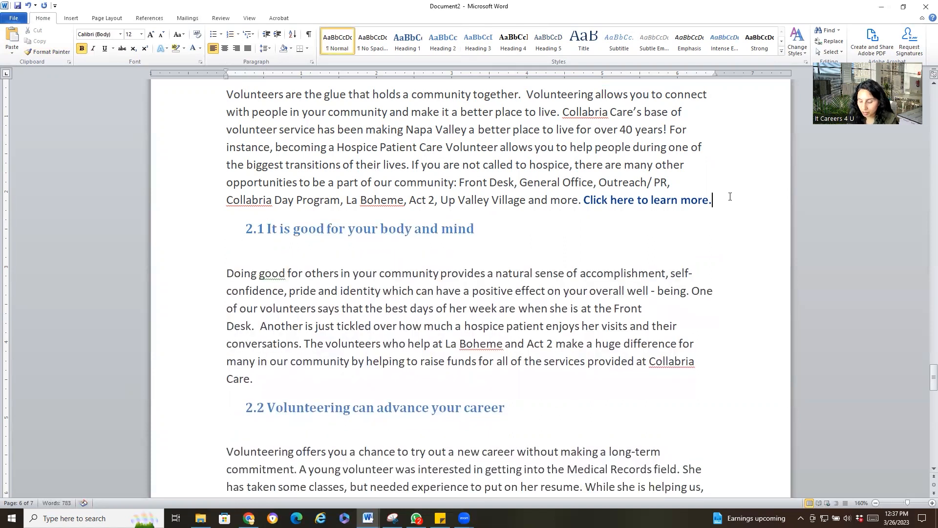
pyautogui.press('Return')
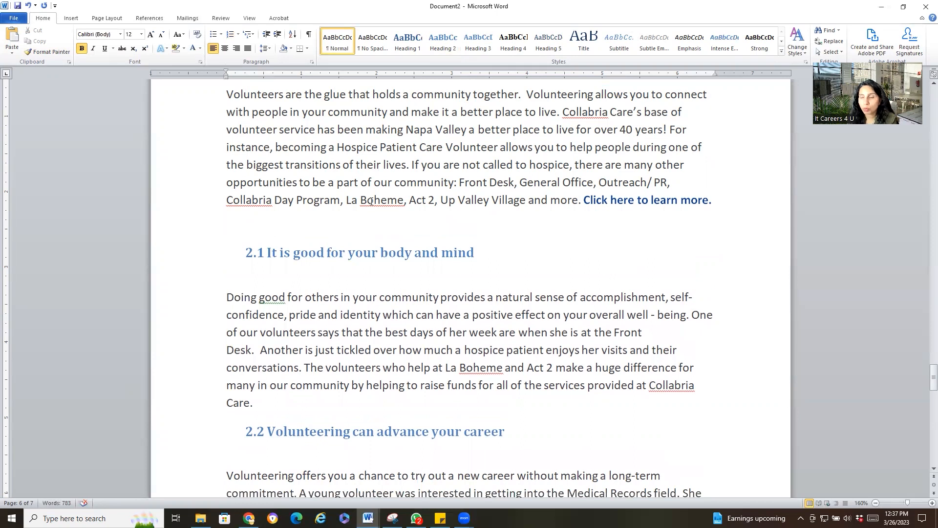
# Step: Copy heading 2.2's formatting to the line "Volunteering brings a sense of meaning and fulfillment to your life." with Format Painter
pyautogui.scroll(-2, 439, 293)
pyautogui.doubleClick(505, 317)
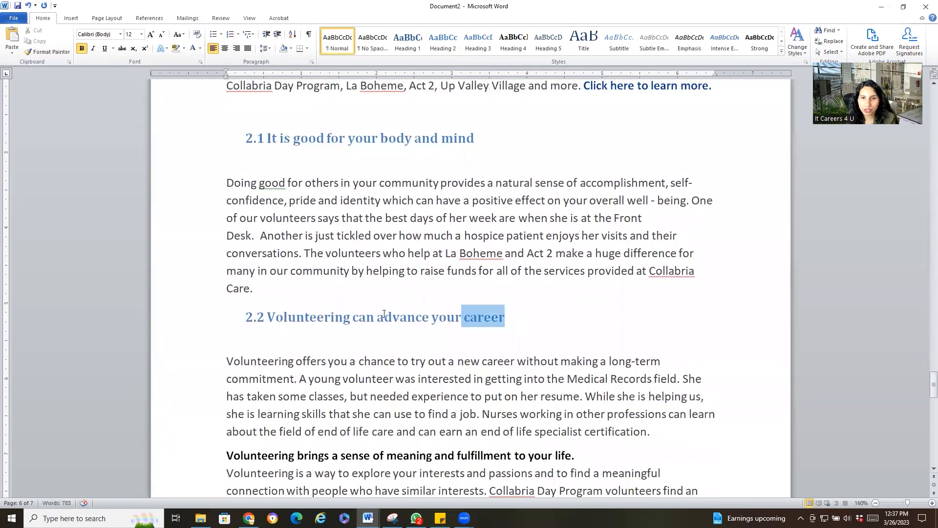
pyautogui.moveTo(384, 314); pyautogui.dragTo(263, 312)
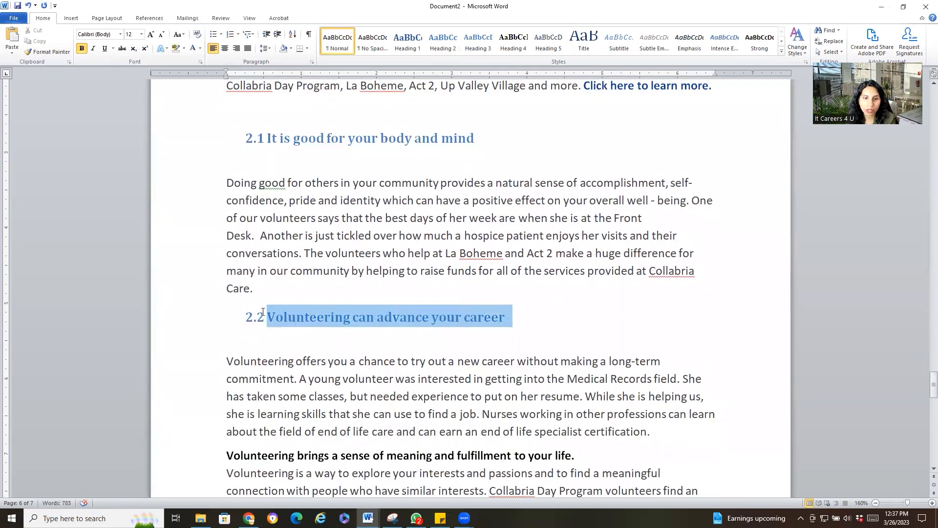
pyautogui.click(48, 51)
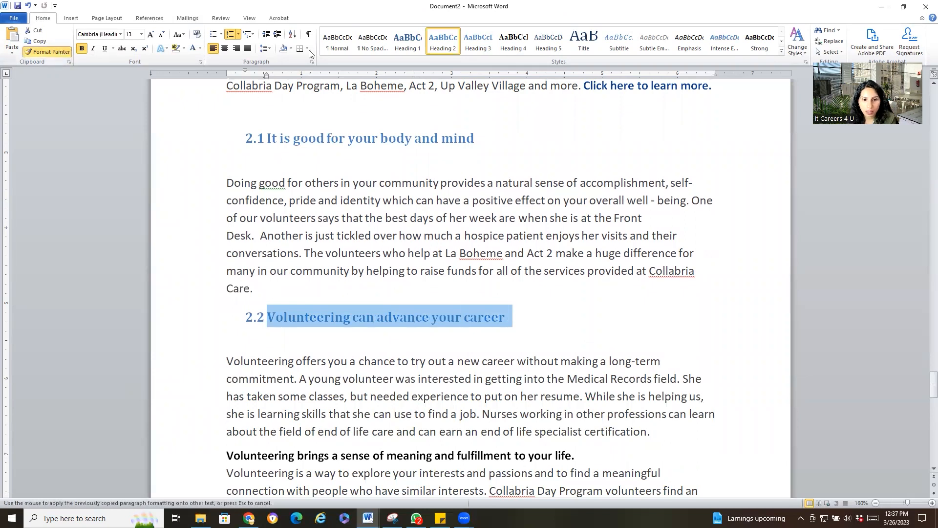
pyautogui.scroll(-3, 470, 425)
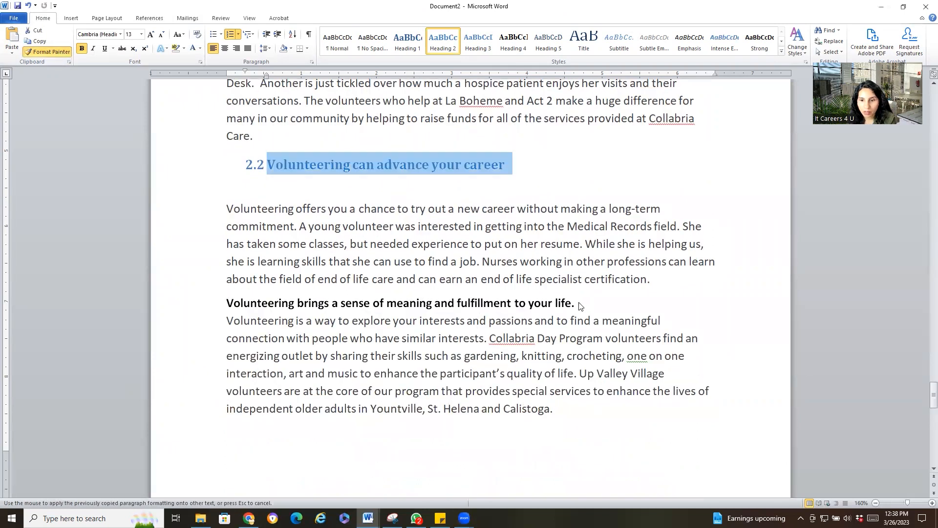
pyautogui.click(44, 52)
pyautogui.click(43, 55)
pyautogui.moveTo(577, 304); pyautogui.dragTo(210, 307)
# Step: Remove the final period from heading 2.3 and add an empty line both below and above it
pyautogui.click(682, 308)
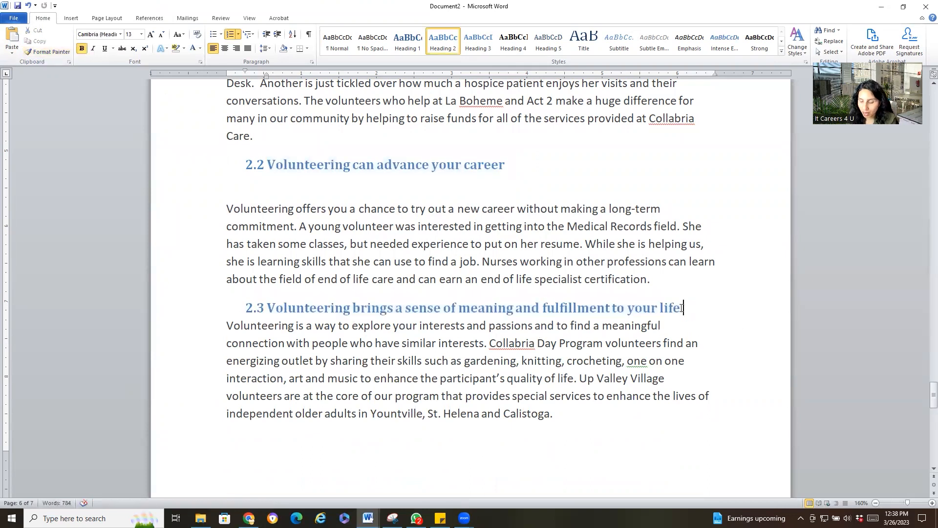
pyautogui.press('Return')
pyautogui.click(651, 279)
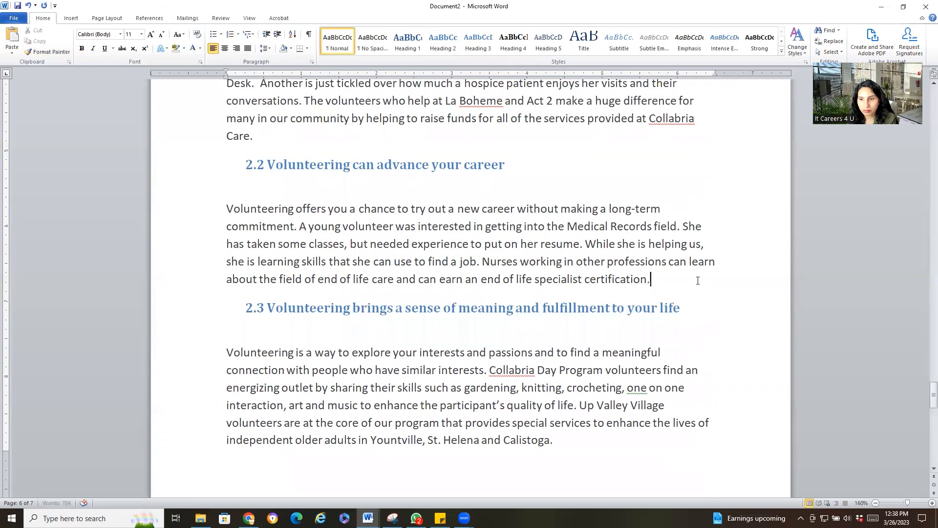
pyautogui.press('Return')
# Step: Delete the empty lines directly below headings 2.3, 2.2 and 2.1 so the body text follows each heading
pyautogui.click(440, 359)
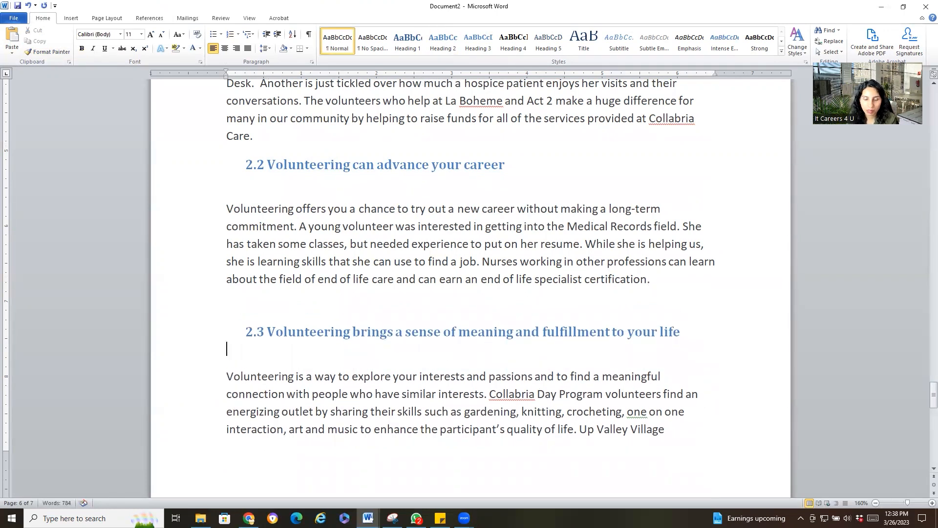
pyautogui.press('BackSpace')
pyautogui.click(273, 187)
pyautogui.press('BackSpace')
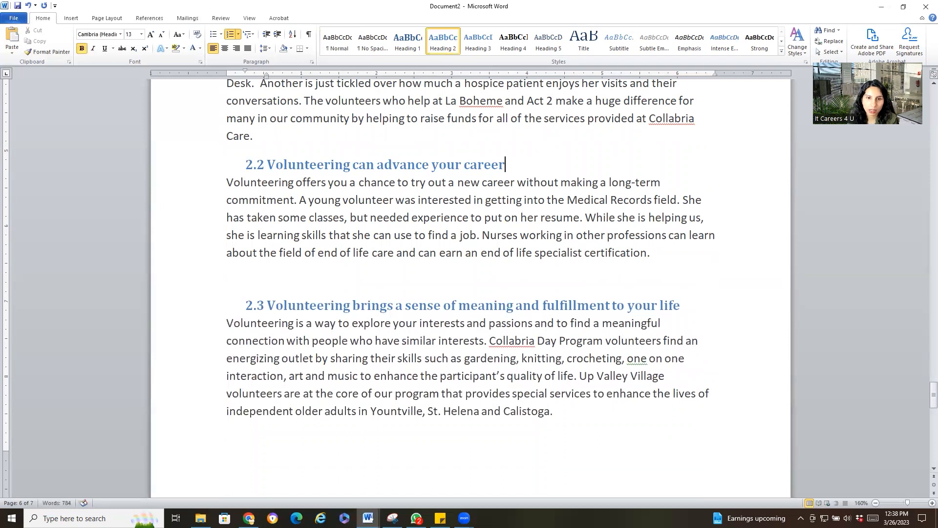
pyautogui.scroll(3, 424, 244)
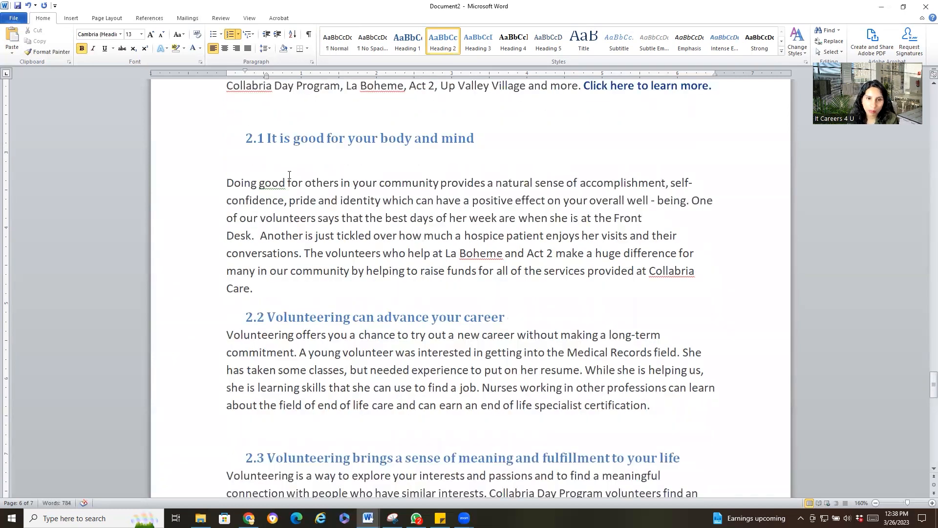
pyautogui.click(289, 175)
pyautogui.press('BackSpace')
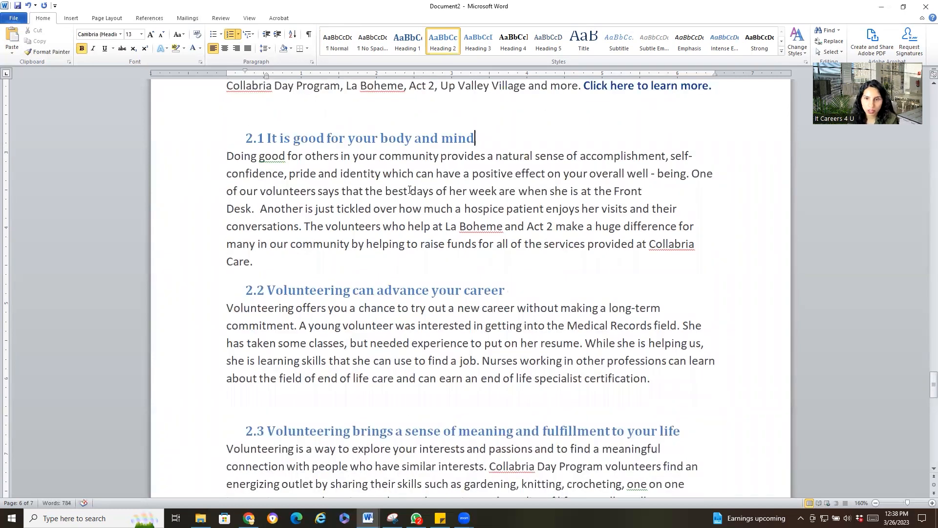
# Step: Copy the formatting of heading II, "It can connect you to others in your community", to "Tips for Getting Started:" with Format Painter
pyautogui.scroll(7, 409, 191)
pyautogui.scroll(-7, 495, 361)
pyautogui.scroll(-7, 495, 360)
pyautogui.scroll(3, 488, 367)
pyautogui.scroll(9, 397, 328)
pyautogui.scroll(1, 290, 159)
pyautogui.moveTo(647, 210); pyautogui.dragTo(280, 203)
pyautogui.click(65, 56)
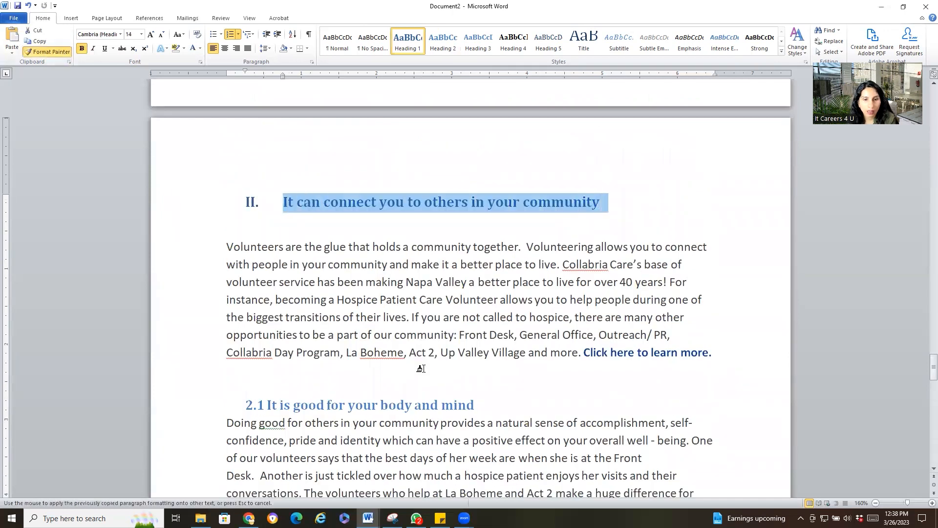
pyautogui.scroll(-14, 419, 369)
pyautogui.moveTo(360, 428); pyautogui.dragTo(173, 414)
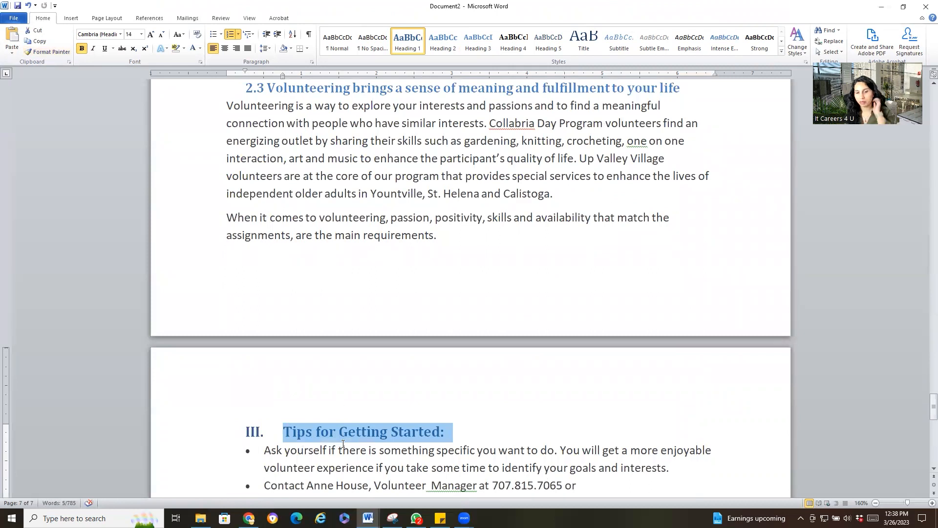
# Step: Increase the indent of the two bullet points under "Tips for Getting Started:" by one level
pyautogui.scroll(-2, 427, 352)
pyautogui.moveTo(603, 390); pyautogui.dragTo(204, 335)
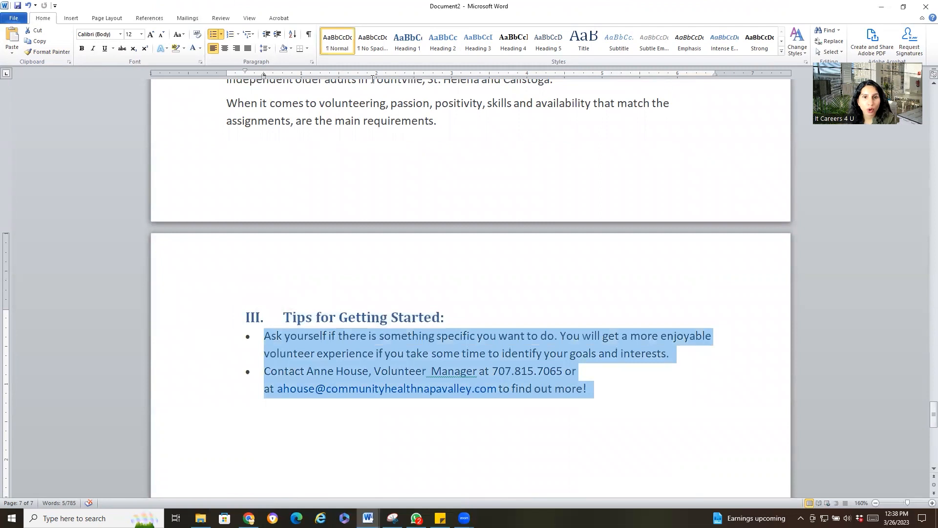
pyautogui.moveTo(622, 398); pyautogui.dragTo(212, 345)
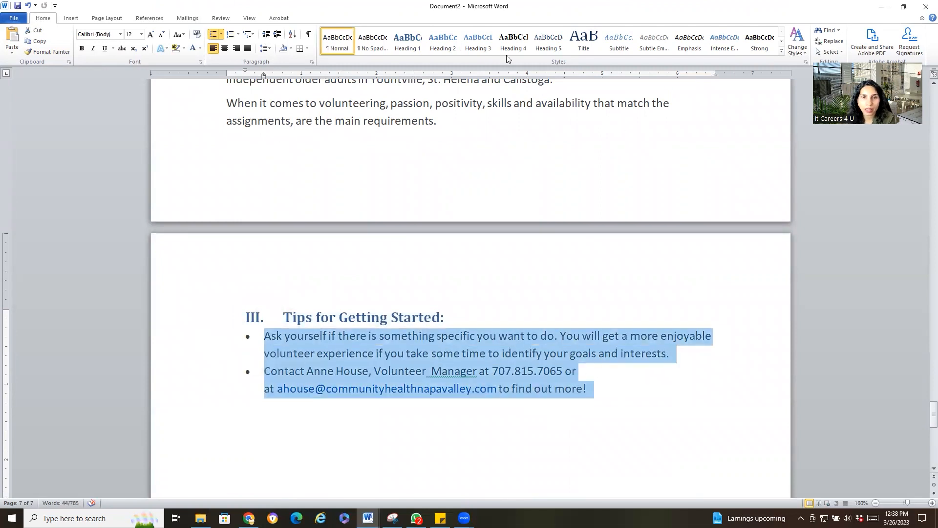
pyautogui.click(277, 39)
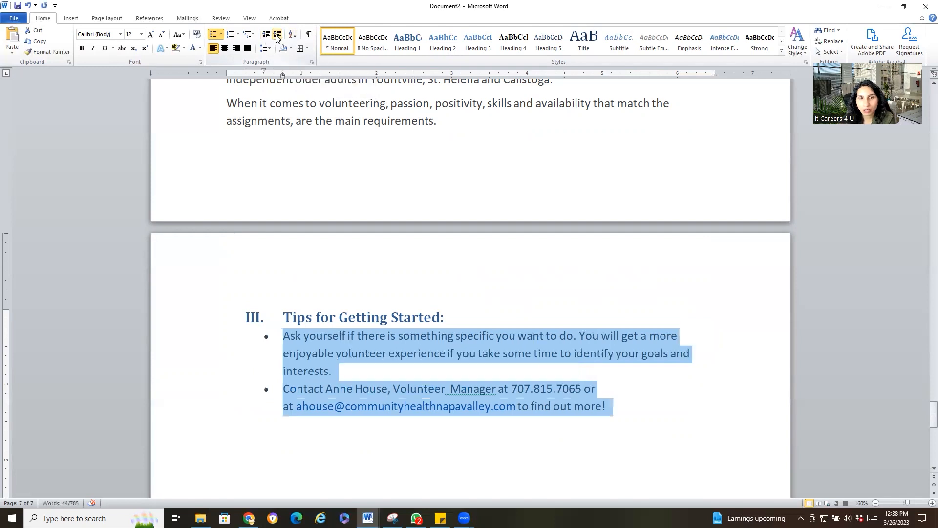
pyautogui.click(645, 446)
# Step: Update the Table of Contents so it lists the article's styled headings with their page numbers
pyautogui.scroll(20, 647, 443)
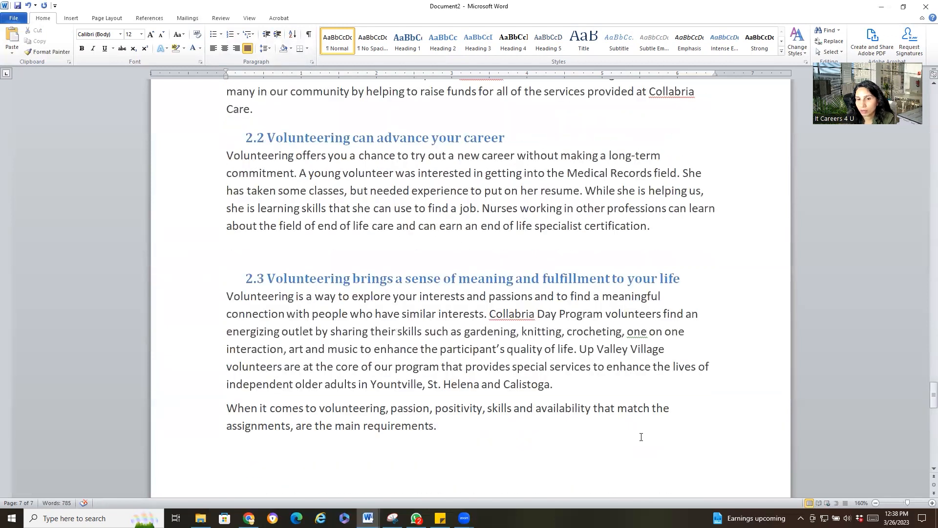
pyautogui.scroll(5, 642, 439)
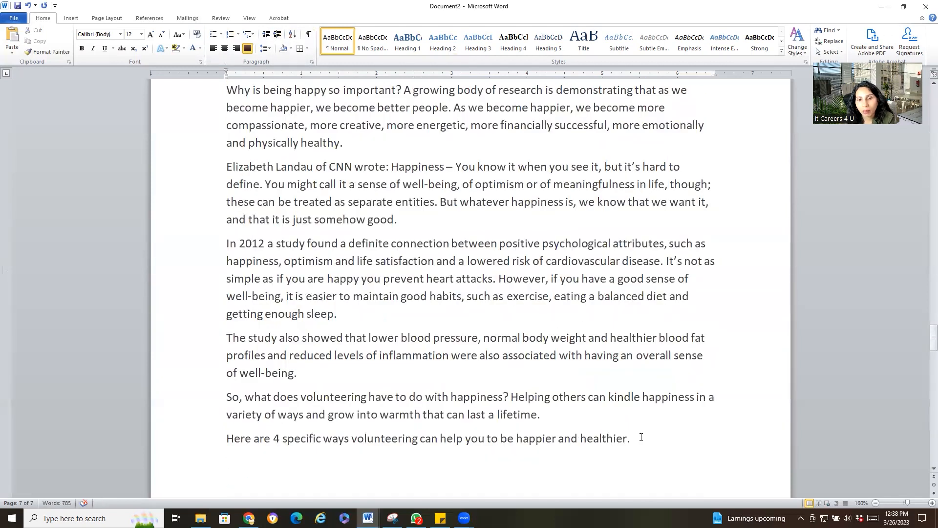
pyautogui.scroll(10, 642, 438)
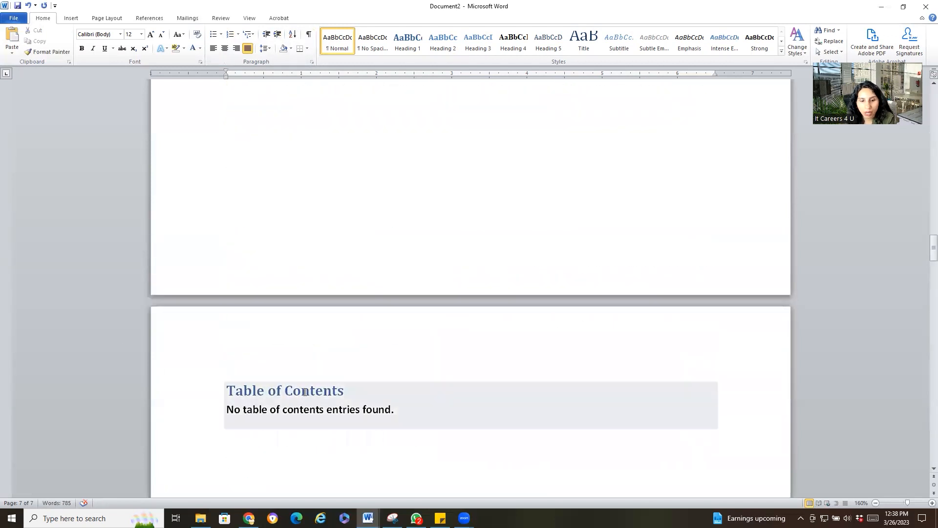
pyautogui.click(304, 392)
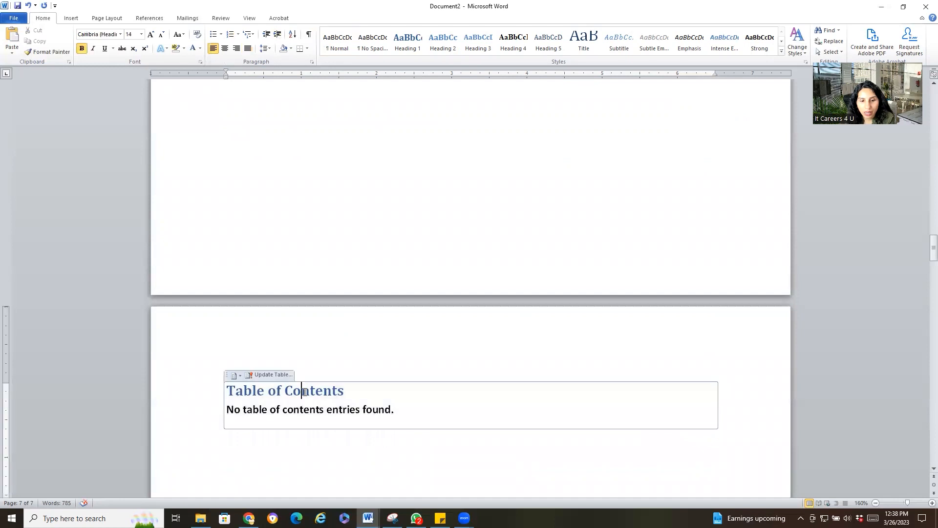
pyautogui.click(267, 374)
pyautogui.scroll(-2, 292, 411)
pyautogui.scroll(-2, 552, 453)
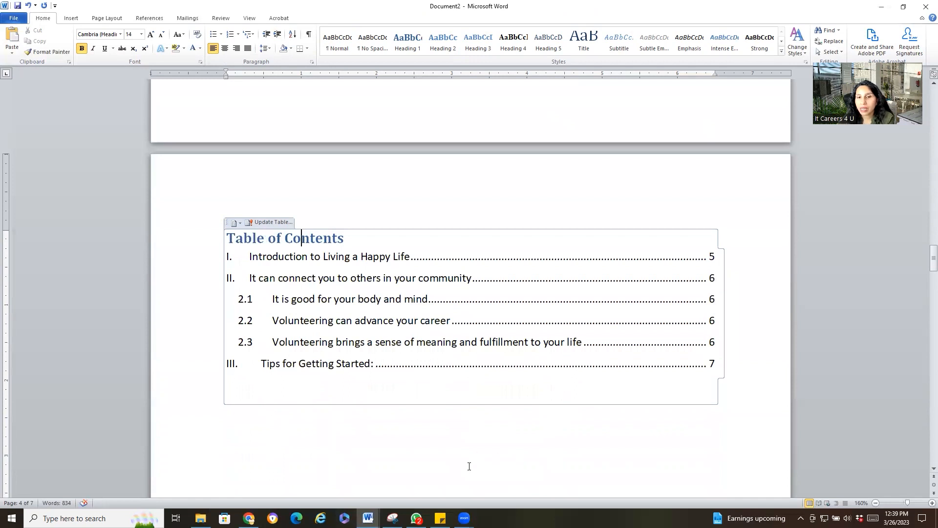
# Step: Follow the contents entry "Introduction to Living a Happy Life" to its heading and check that it matches
pyautogui.click(714, 256)
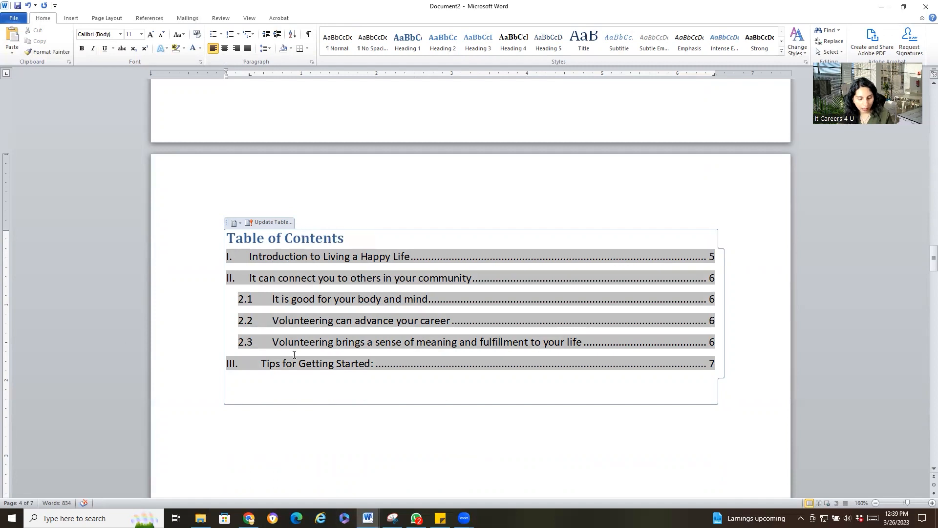
pyautogui.keyDown('ctrl'); pyautogui.click(281, 258); pyautogui.keyUp('ctrl')
pyautogui.moveTo(283, 175); pyautogui.dragTo(545, 184)
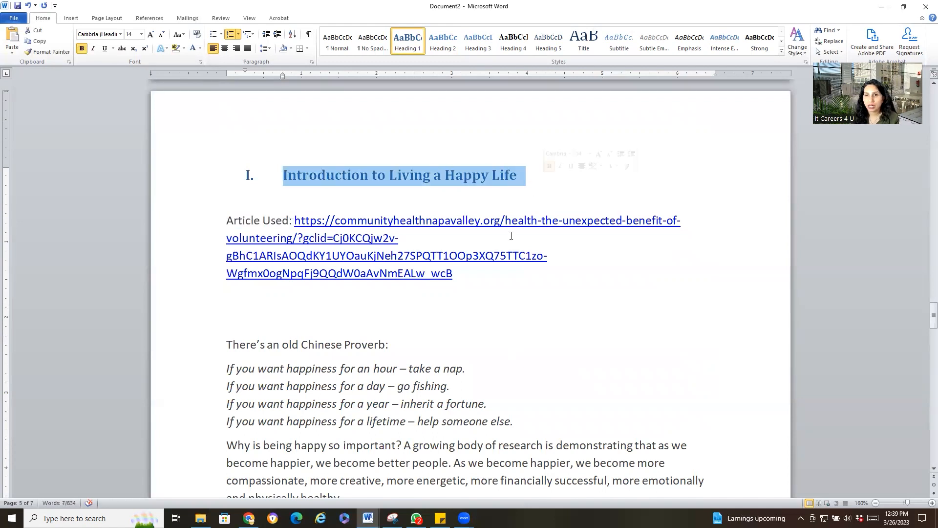
pyautogui.click(560, 377)
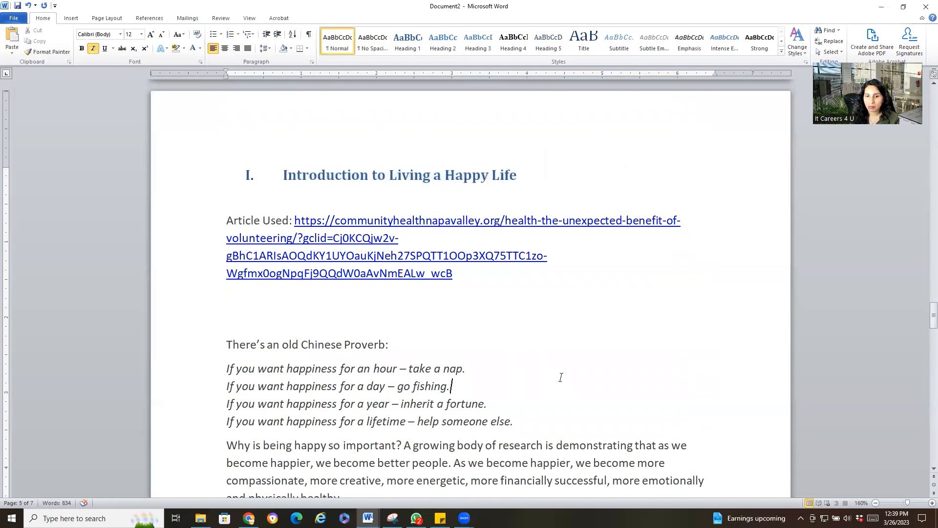
# Step: Insert page numbers at the top of the pages in the Plain Number 3 format and close the header
pyautogui.scroll(-3, 560, 377)
pyautogui.scroll(15, 561, 377)
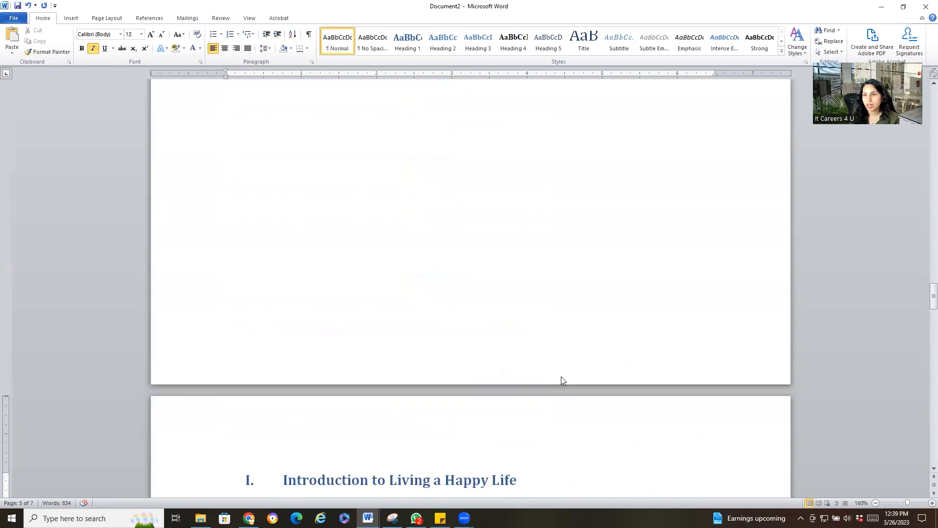
pyautogui.scroll(14, 560, 377)
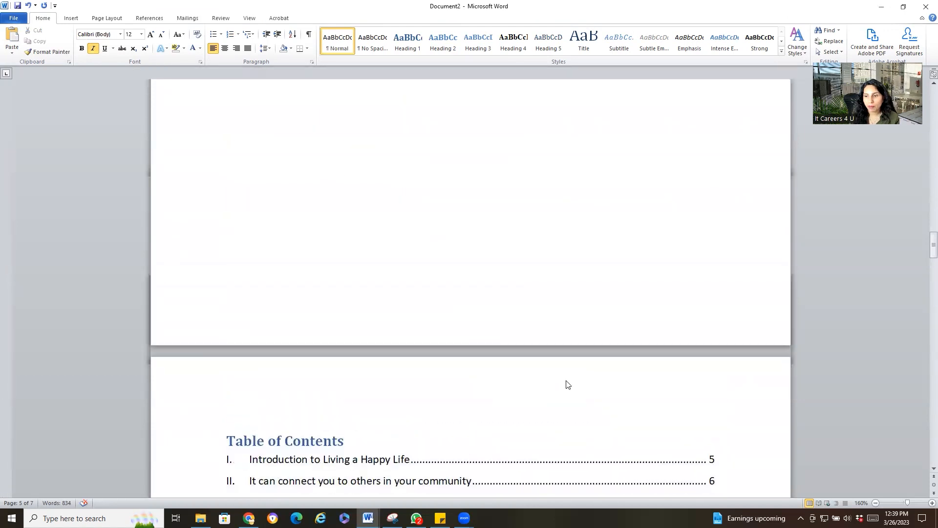
pyautogui.scroll(5, 514, 395)
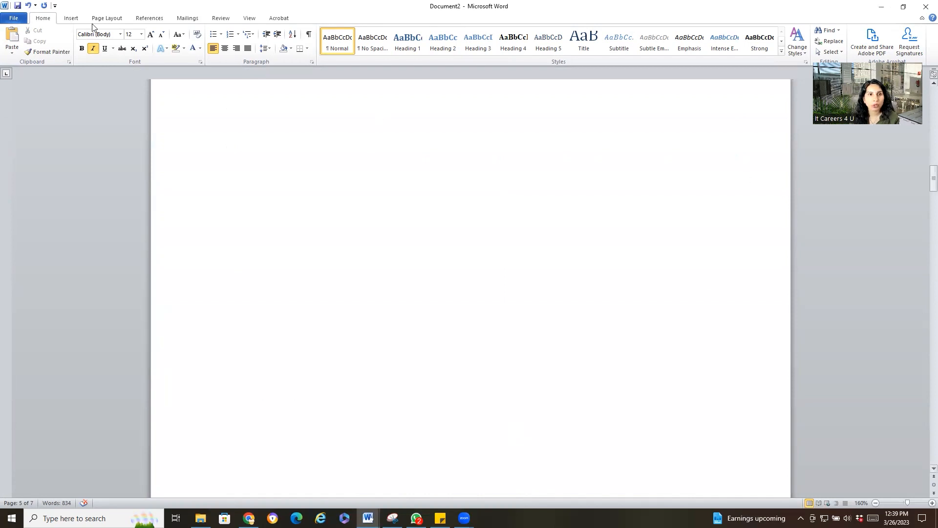
pyautogui.click(73, 19)
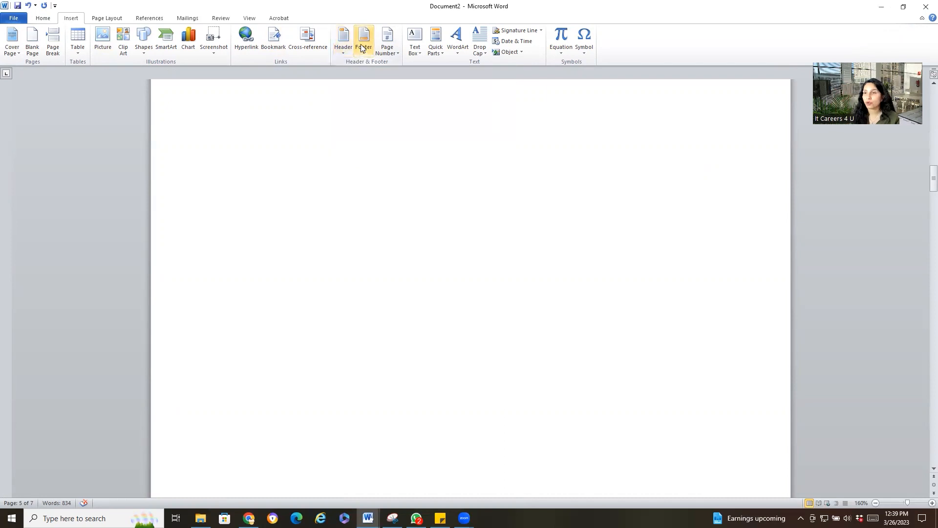
pyautogui.click(395, 53)
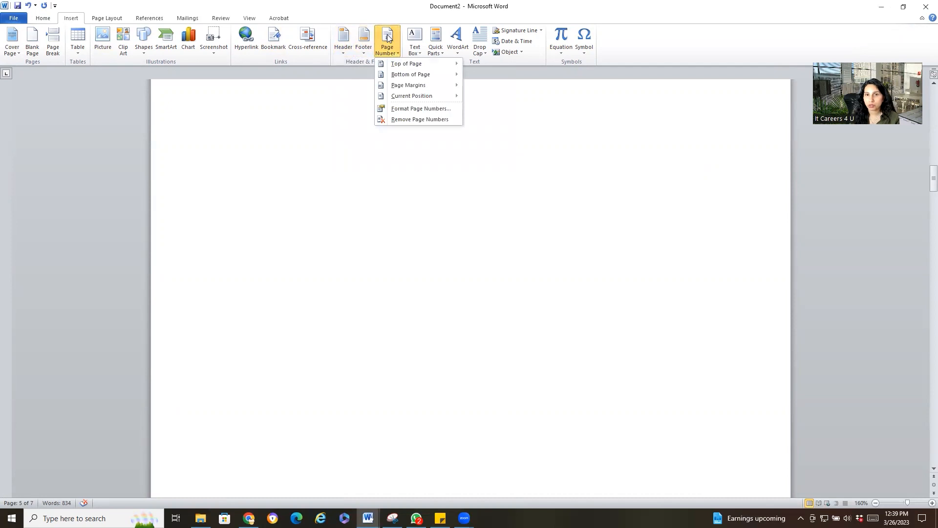
pyautogui.moveTo(406, 64)
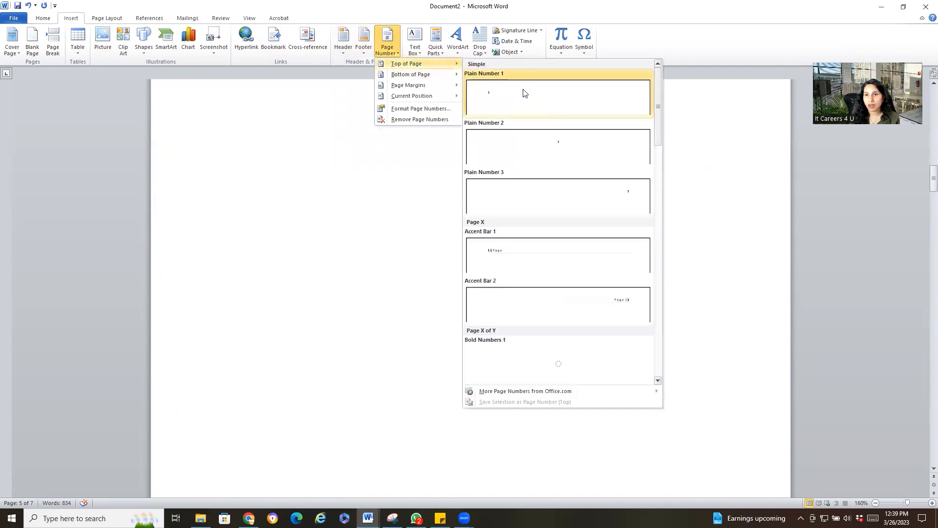
pyautogui.click(614, 202)
pyautogui.scroll(-10, 738, 373)
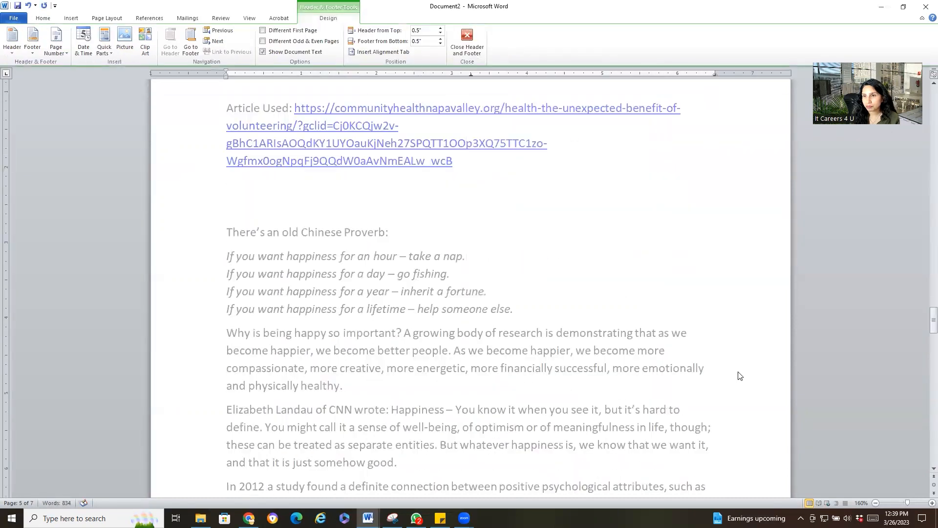
pyautogui.scroll(-3, 649, 279)
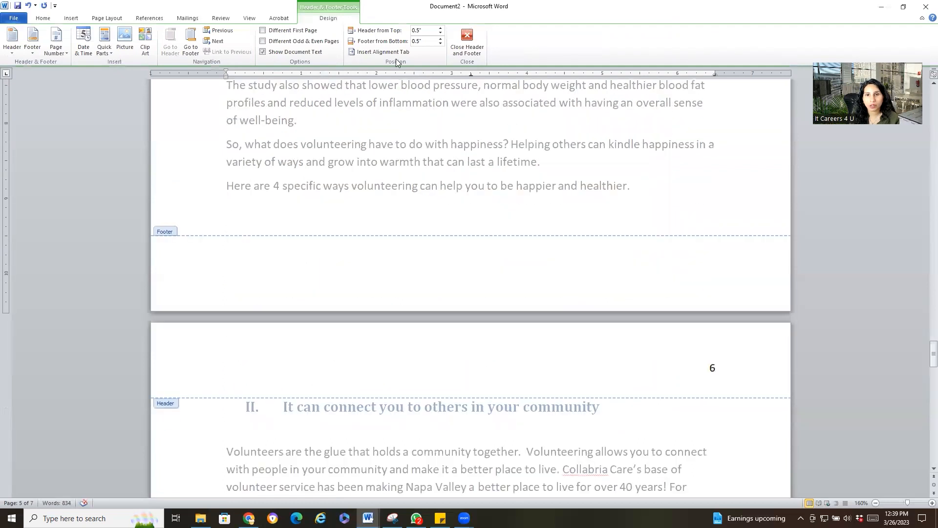
pyautogui.click(466, 41)
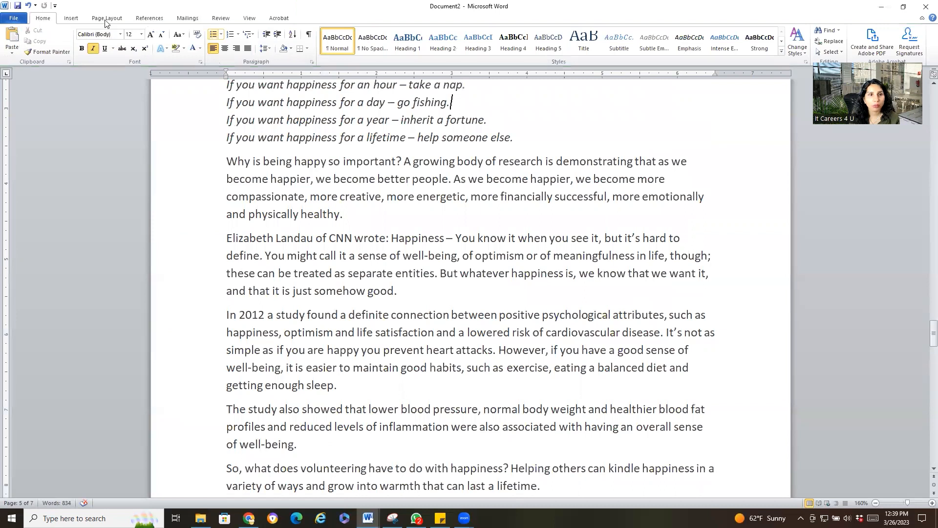
# Step: Insert page numbers at the bottom of the pages in the Plain Number 3 format
pyautogui.click(73, 19)
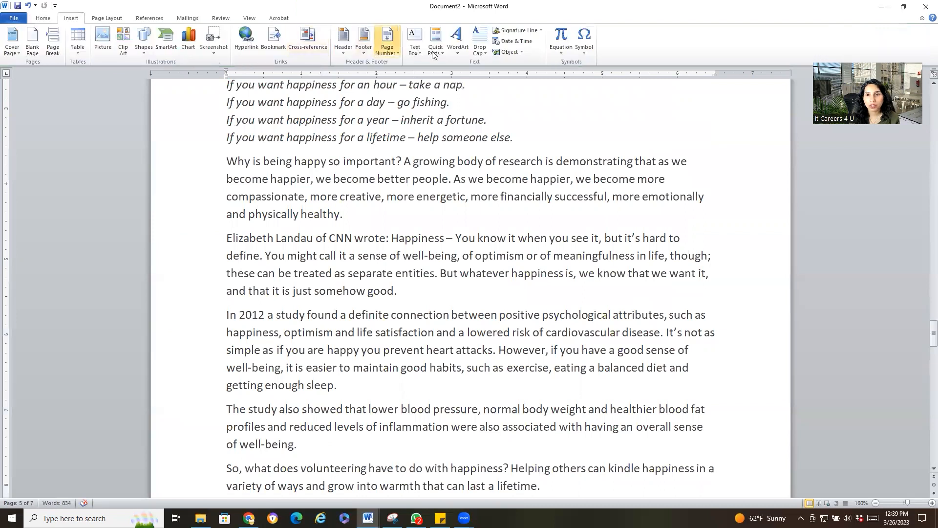
pyautogui.click(391, 43)
pyautogui.moveTo(410, 75)
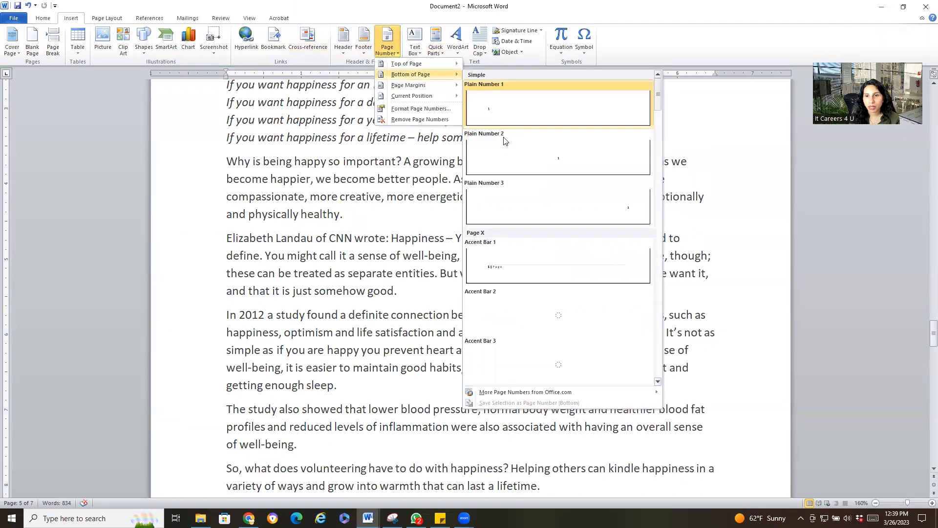
pyautogui.click(581, 212)
pyautogui.scroll(-1, 623, 310)
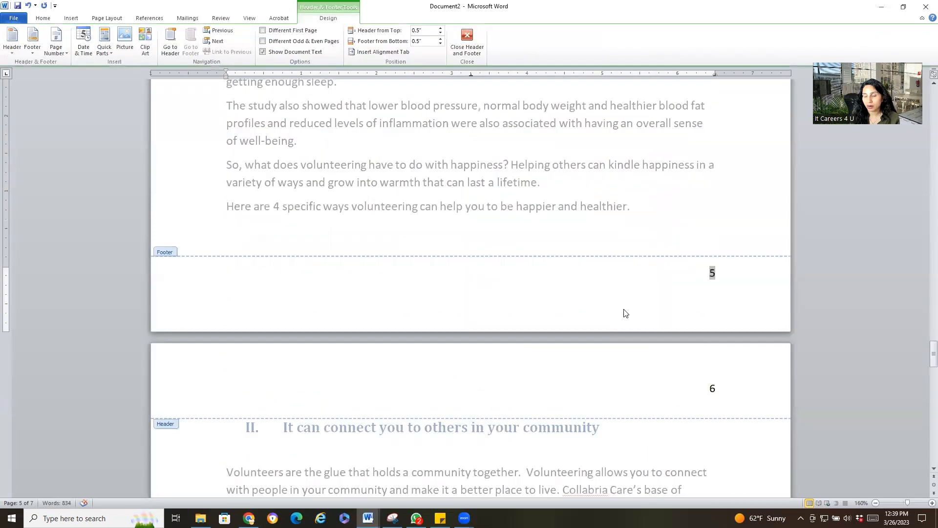
# Step: Delete the page number from the header at the top of the pages and close the header and footer
pyautogui.scroll(7, 630, 308)
pyautogui.scroll(6, 636, 309)
pyautogui.click(711, 237)
pyautogui.doubleClick(712, 236)
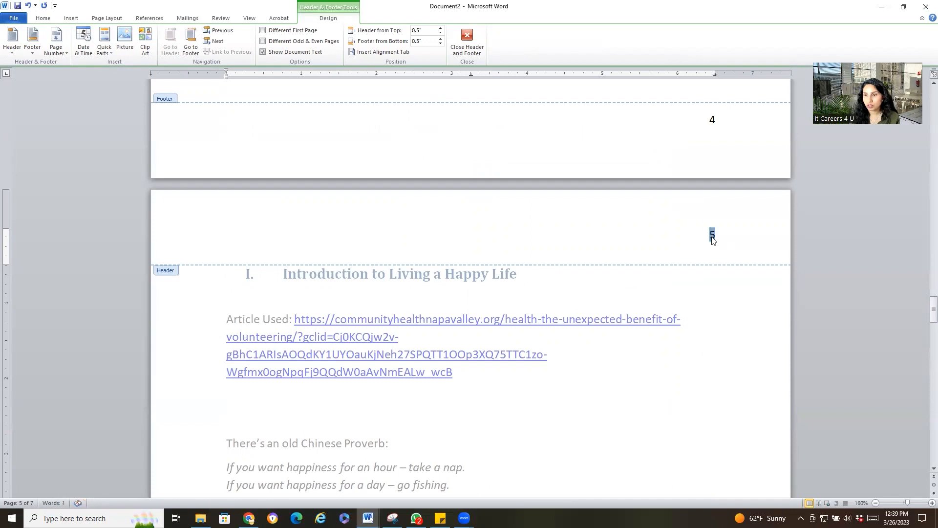
pyautogui.press('Delete')
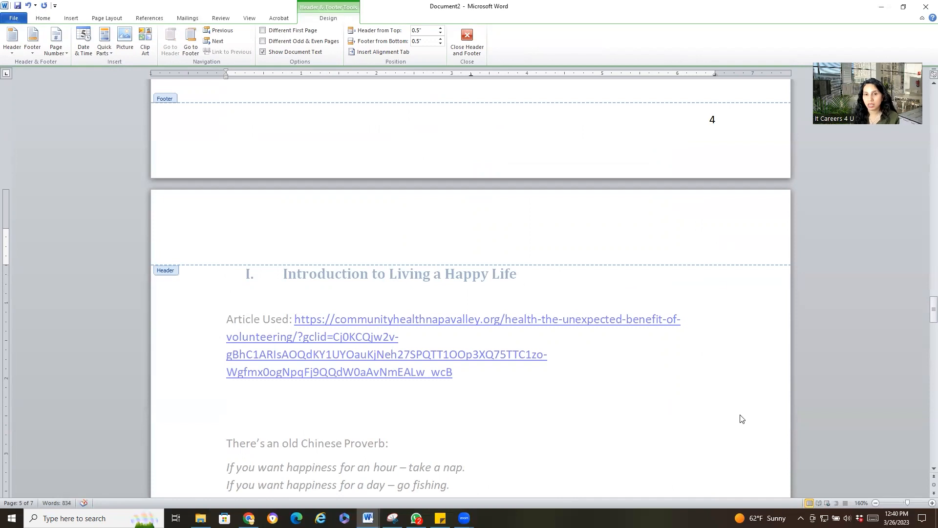
pyautogui.scroll(5, 725, 425)
pyautogui.scroll(14, 725, 425)
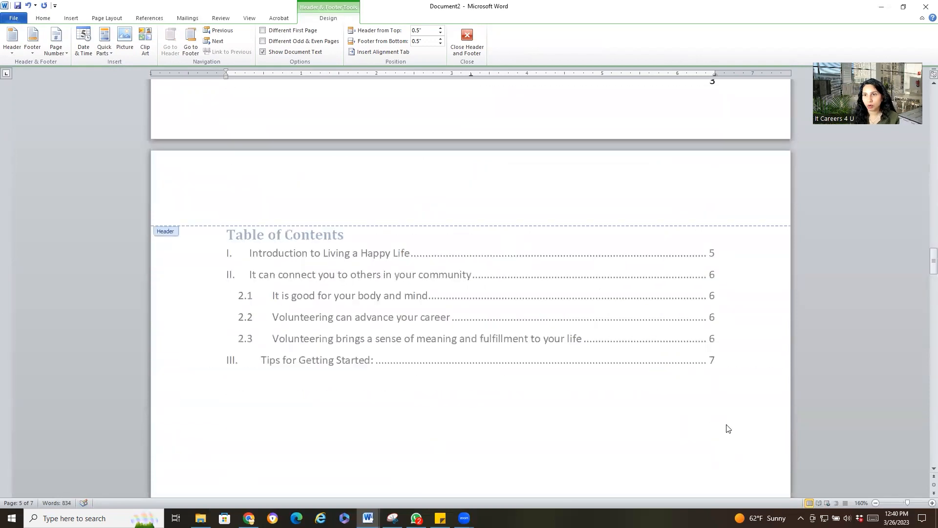
pyautogui.moveTo(933, 243); pyautogui.dragTo(933, 85)
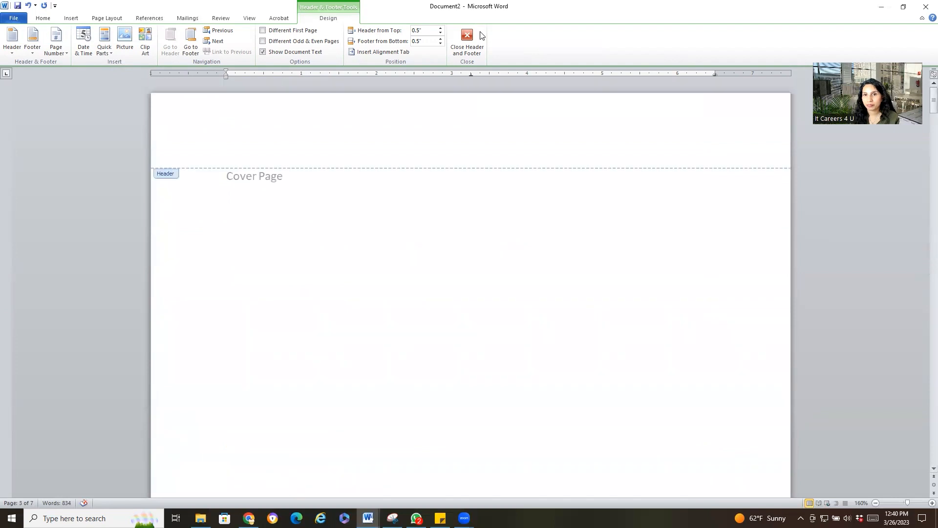
pyautogui.click(467, 41)
# Step: Look through the page footers, then switch to Document1 and read topic 5 about headers on tables that span across different pages
pyautogui.scroll(8, 634, 310)
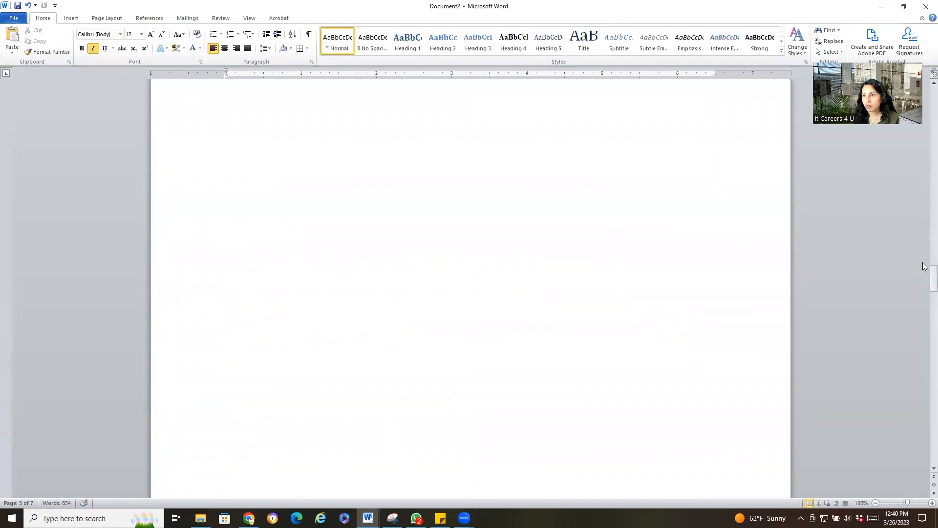
pyautogui.moveTo(932, 280); pyautogui.dragTo(925, 464)
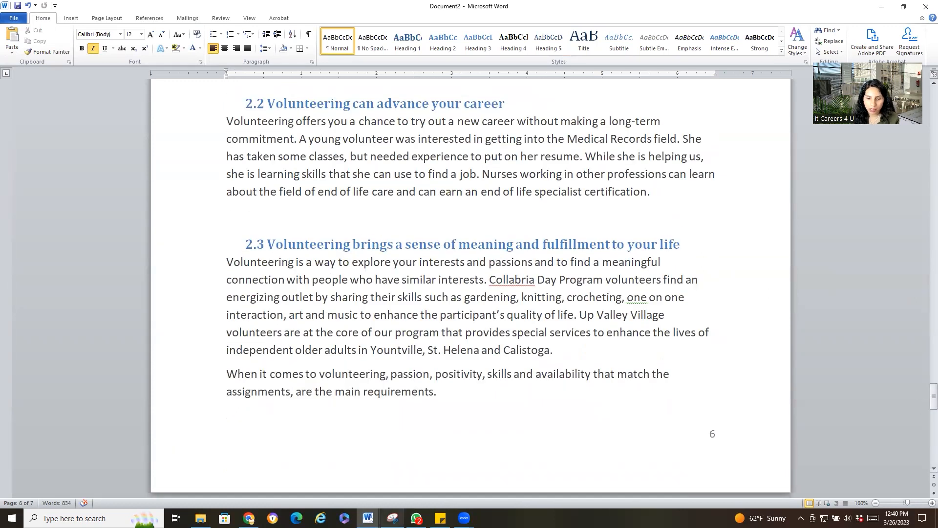
pyautogui.click(364, 469)
pyautogui.moveTo(304, 399); pyautogui.dragTo(435, 399)
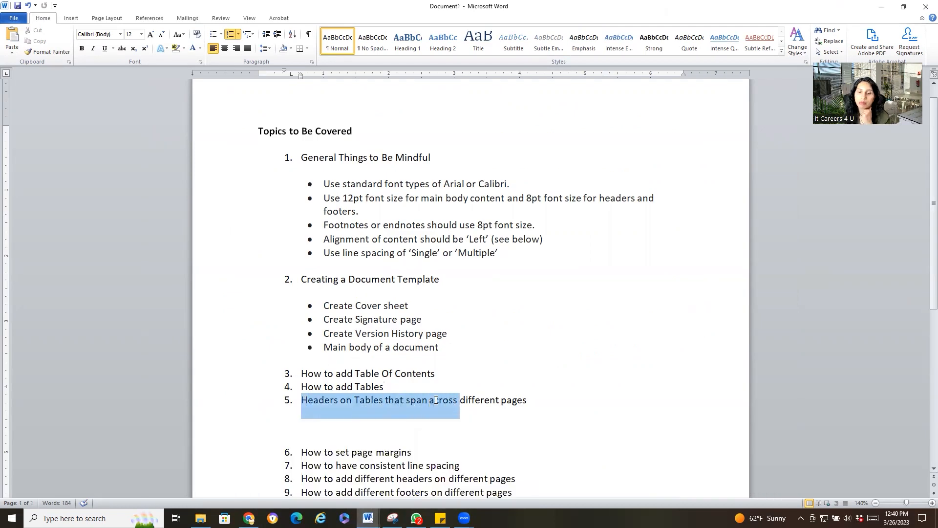
pyautogui.click(435, 400)
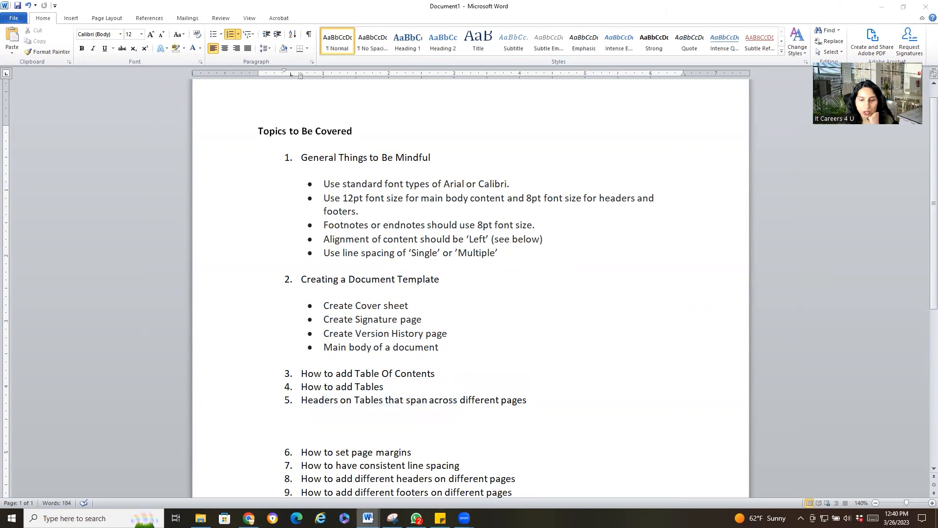
# Step: Return to Document2 and add blank lines below the last "Tips for Getting Started:" bullet until the cursor is near the end of page 7
pyautogui.moveTo(367, 518)
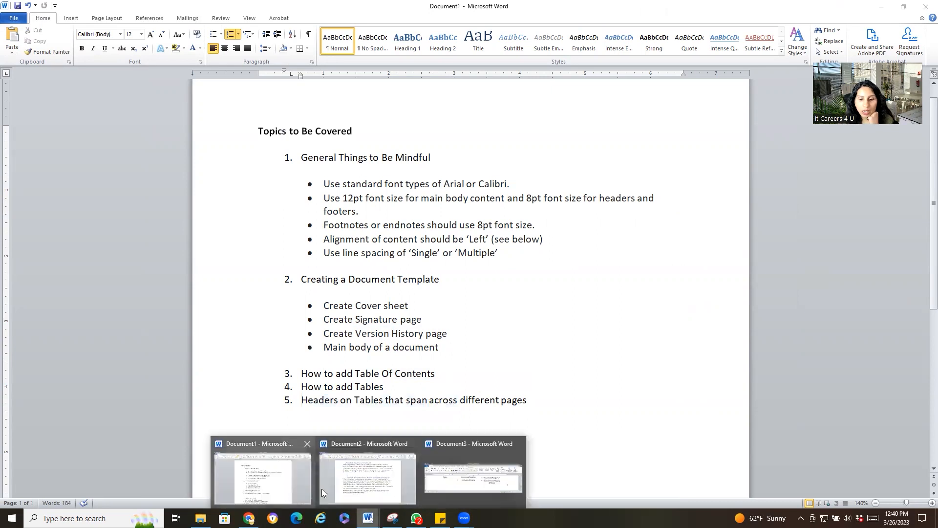
pyautogui.click(352, 482)
pyautogui.scroll(-8, 328, 323)
pyautogui.scroll(6, 326, 328)
pyautogui.scroll(12, 328, 337)
pyautogui.scroll(6, 326, 335)
pyautogui.scroll(8, 325, 332)
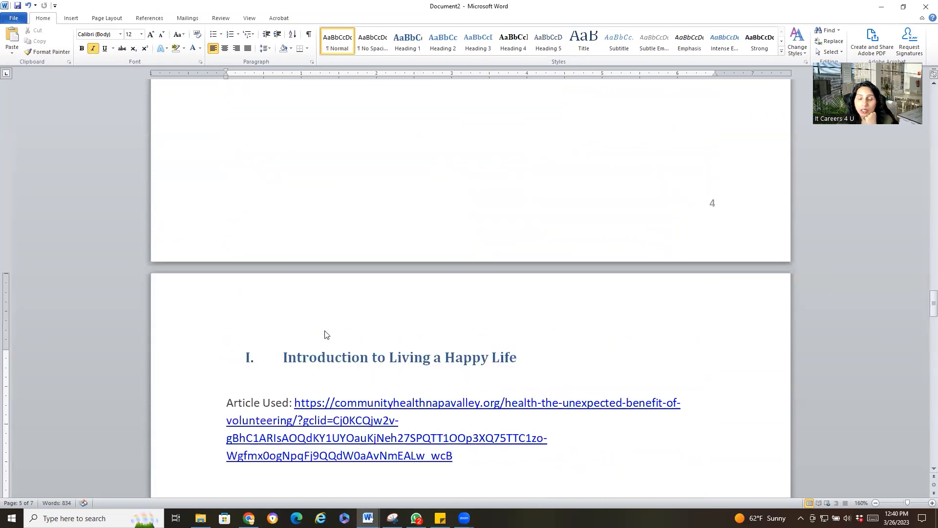
pyautogui.scroll(-20, 327, 335)
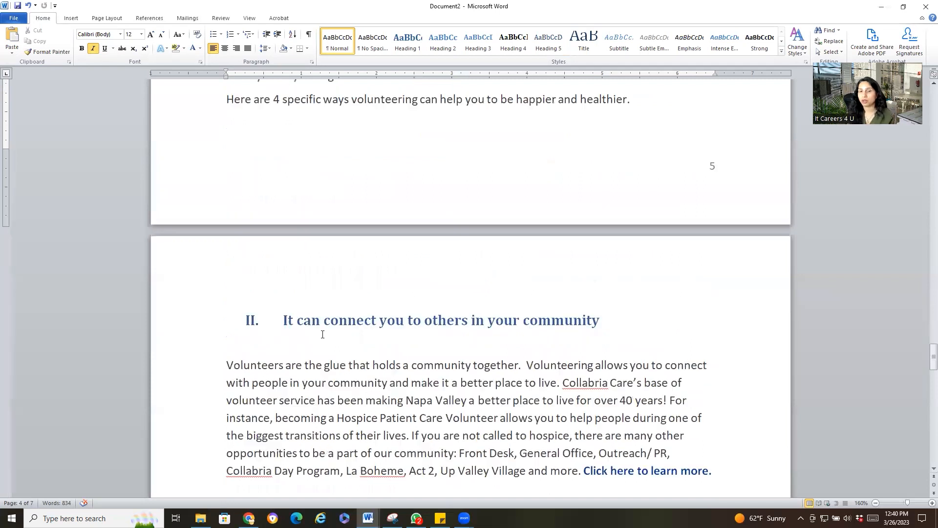
pyautogui.scroll(-10, 314, 335)
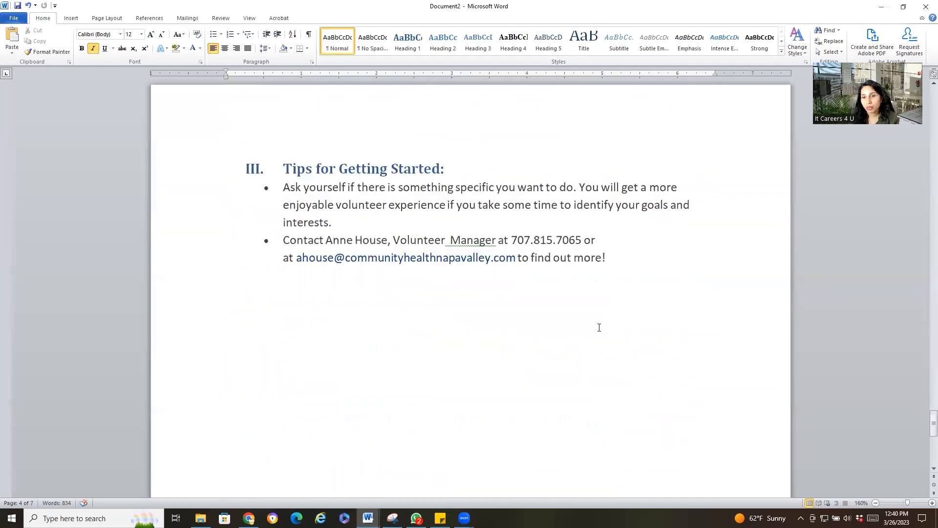
pyautogui.press('Return')
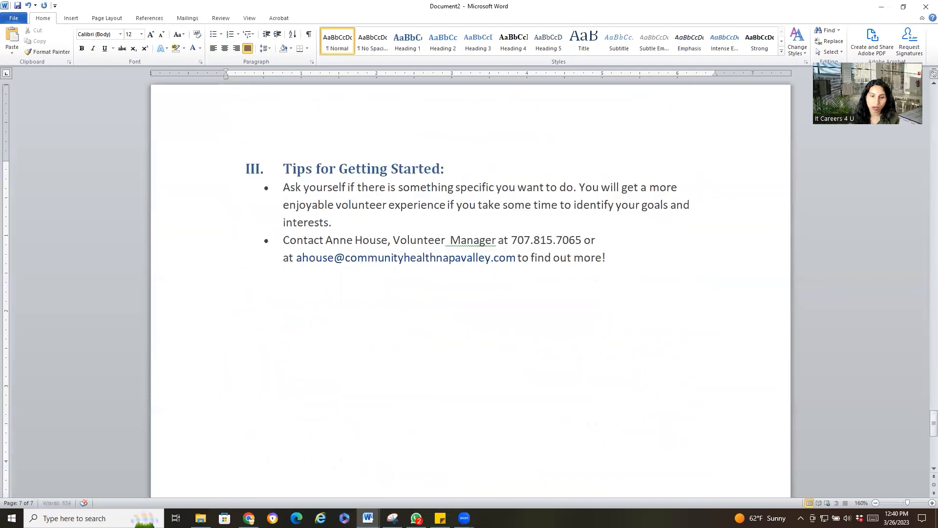
pyautogui.hotkey('ctrl', 'Return')
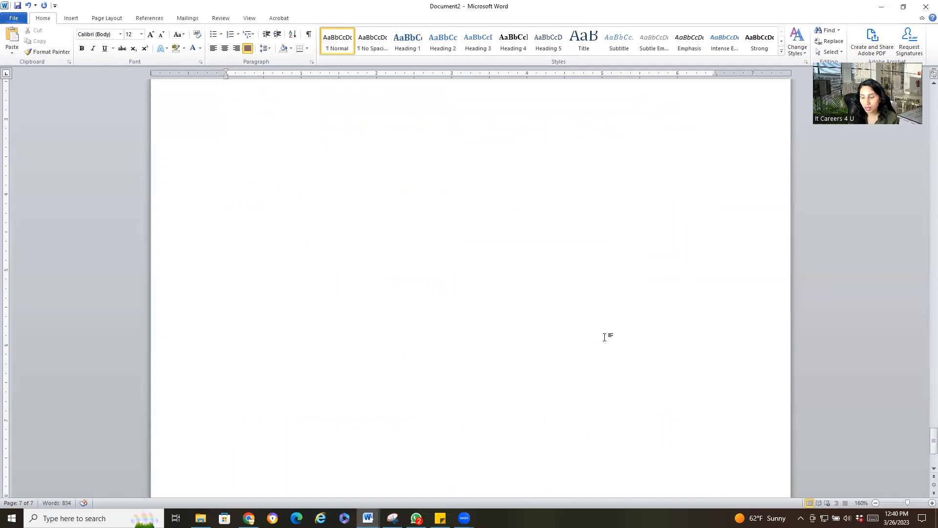
pyautogui.press('Return')
pyautogui.press('Return')
pyautogui.press('Return')
pyautogui.press('Return')
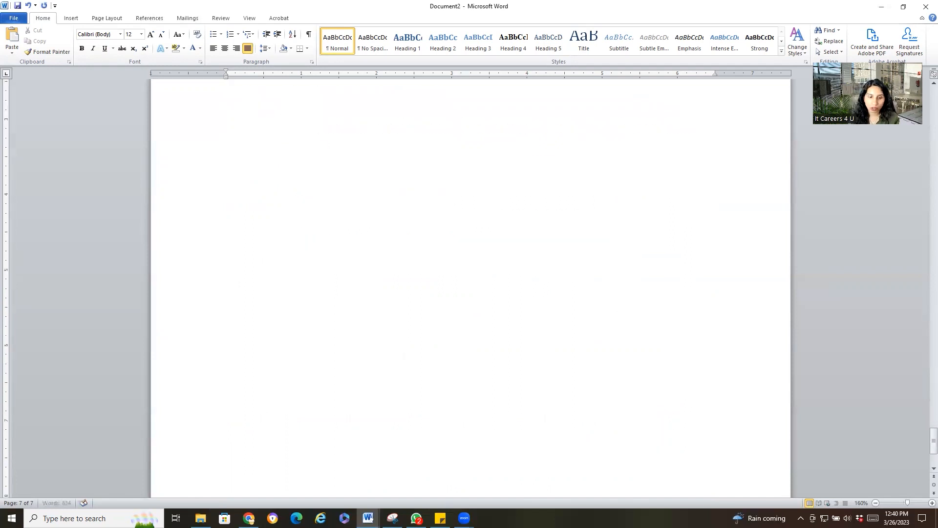
pyautogui.scroll(-3, 704, 404)
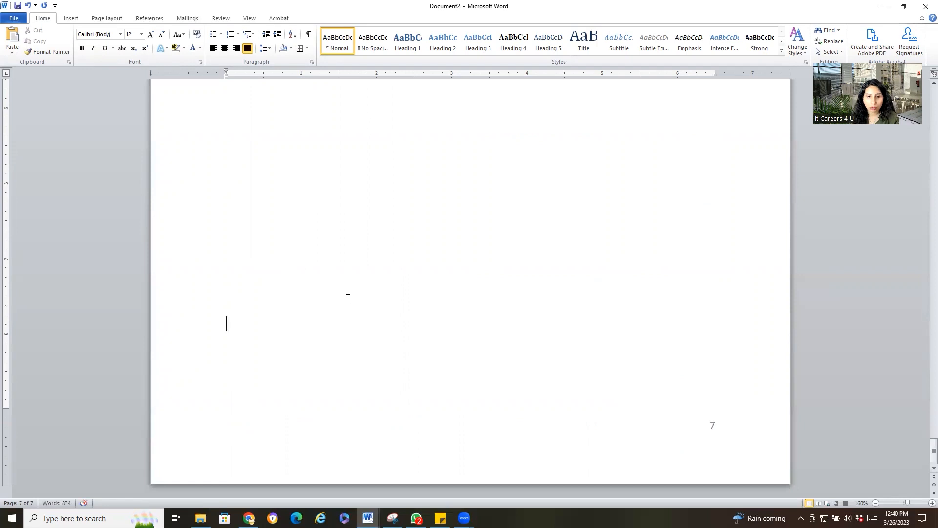
# Step: Insert a table with four columns and six rows near the end of page 7 so that it runs onto the following page
pyautogui.click(71, 20)
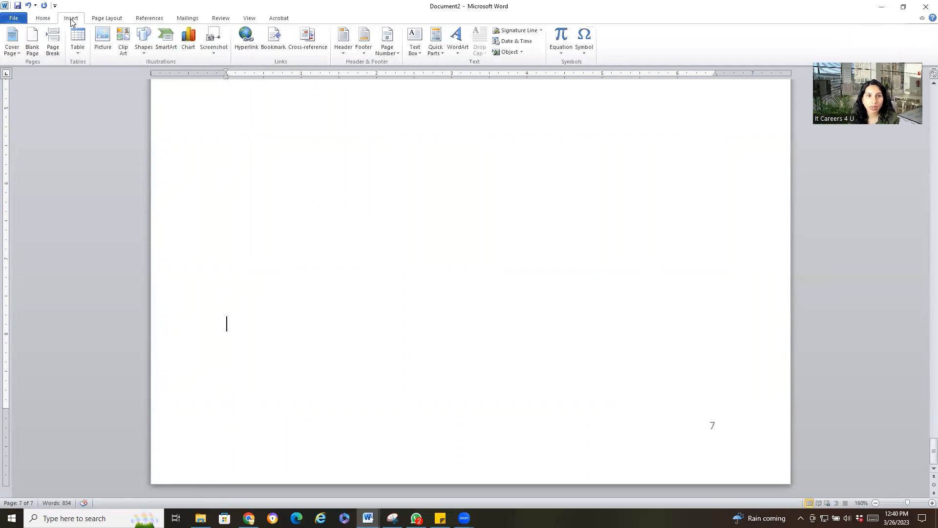
pyautogui.click(78, 52)
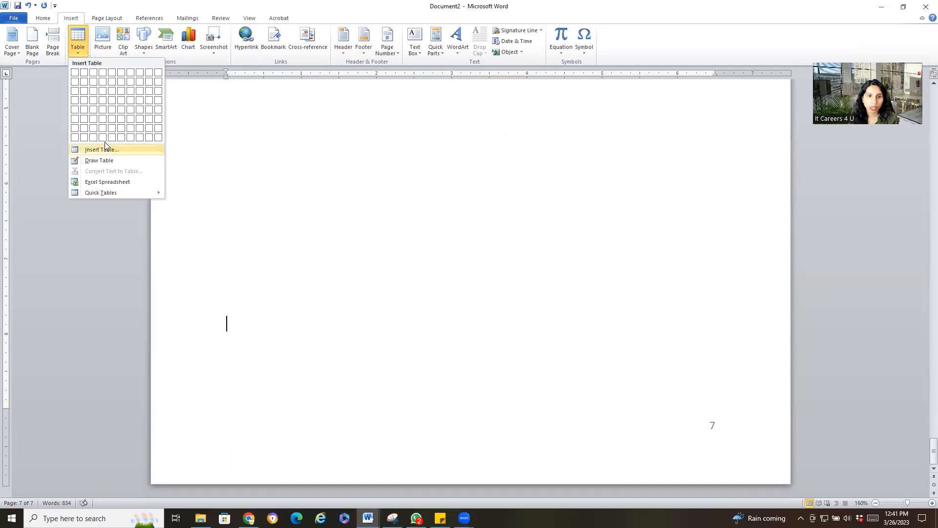
pyautogui.click(102, 109)
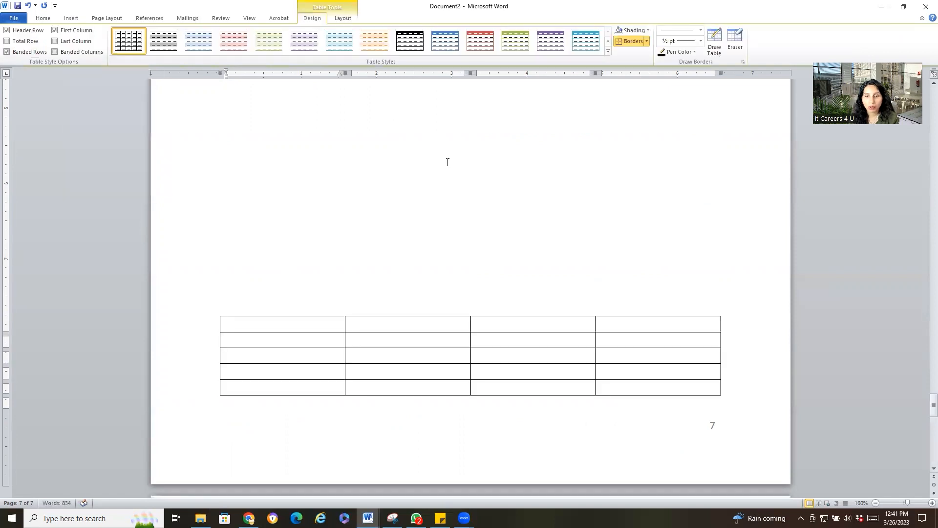
pyautogui.scroll(-3, 447, 163)
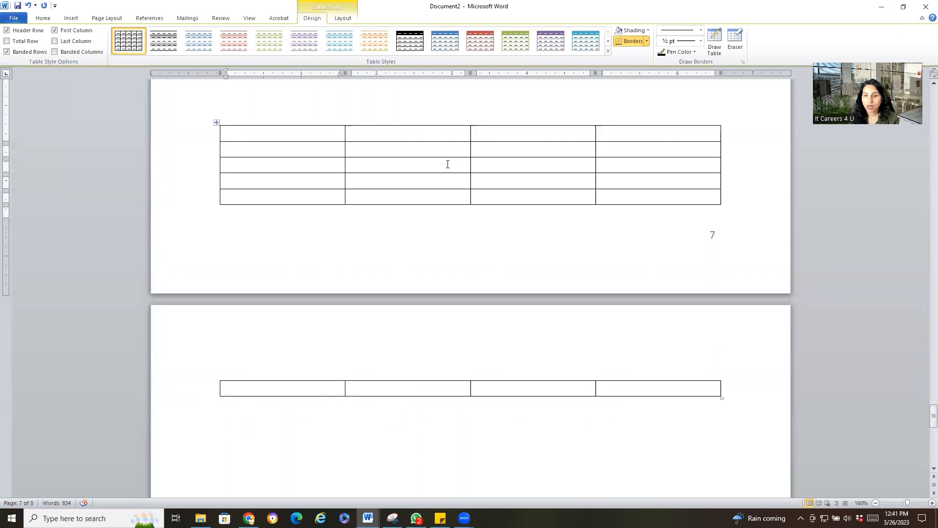
pyautogui.scroll(2, 447, 164)
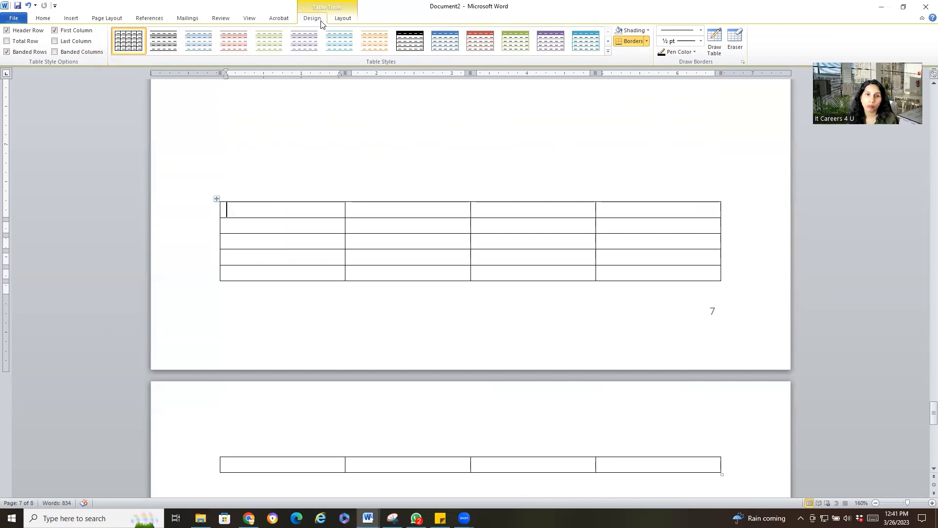
# Step: Try several banded and solid-header table styles on the new table and apply the one with a solid blue header row and blue borders
pyautogui.click(166, 43)
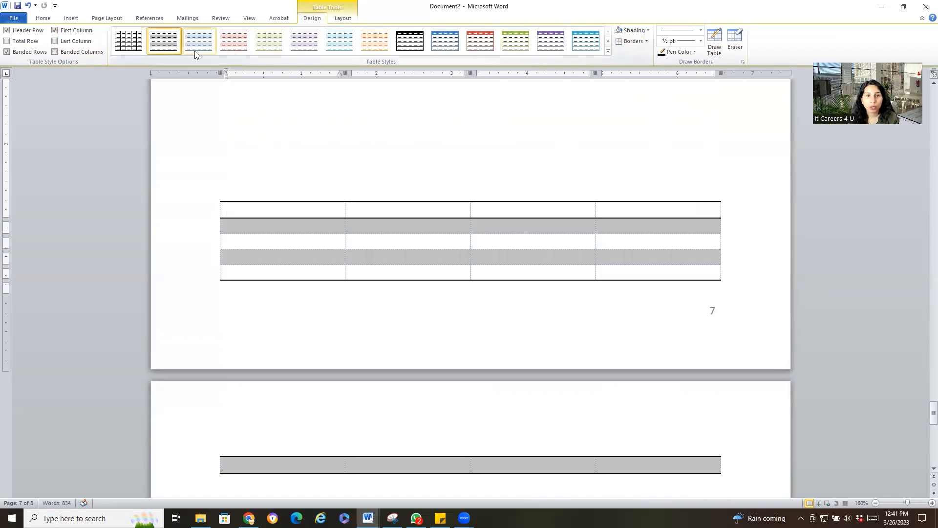
pyautogui.click(232, 48)
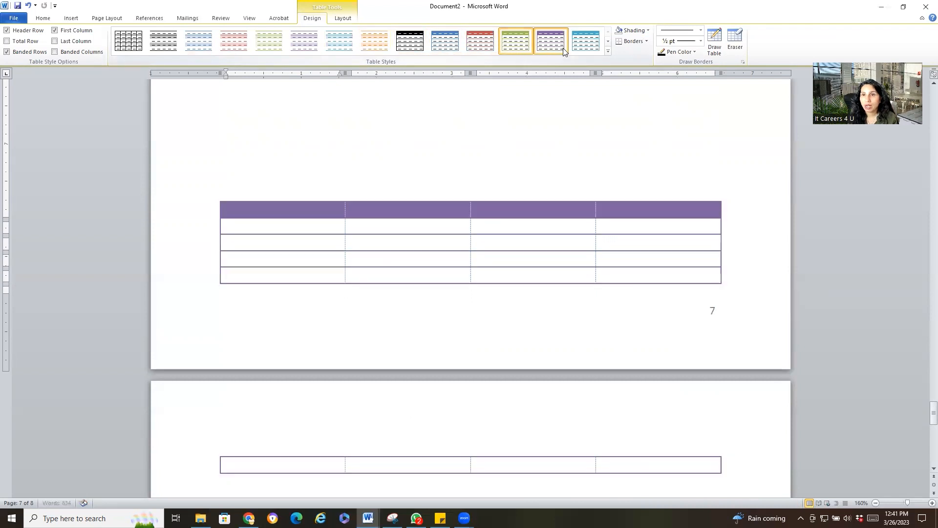
pyautogui.click(128, 41)
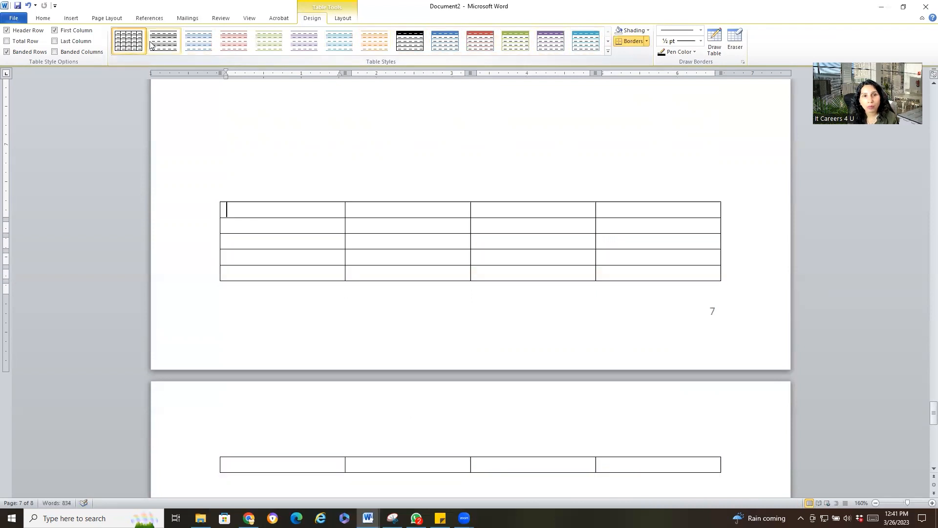
pyautogui.click(194, 44)
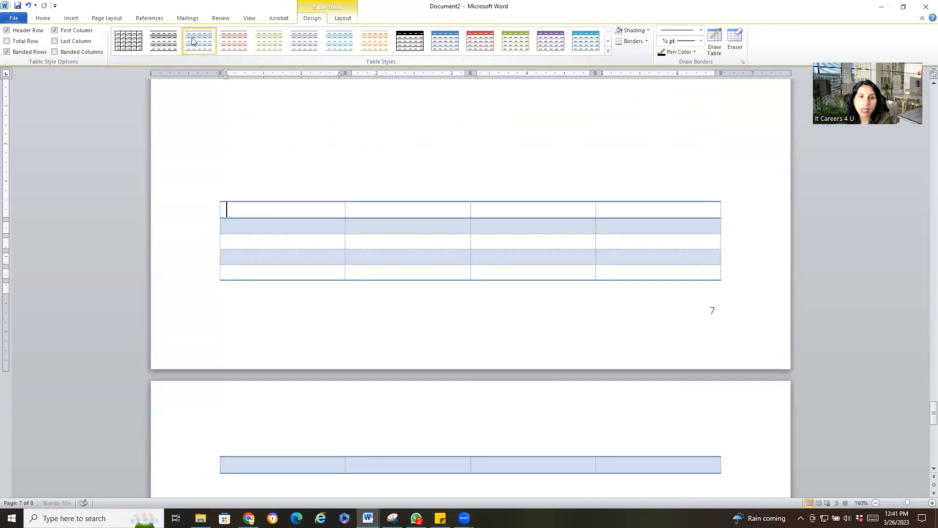
pyautogui.click(224, 44)
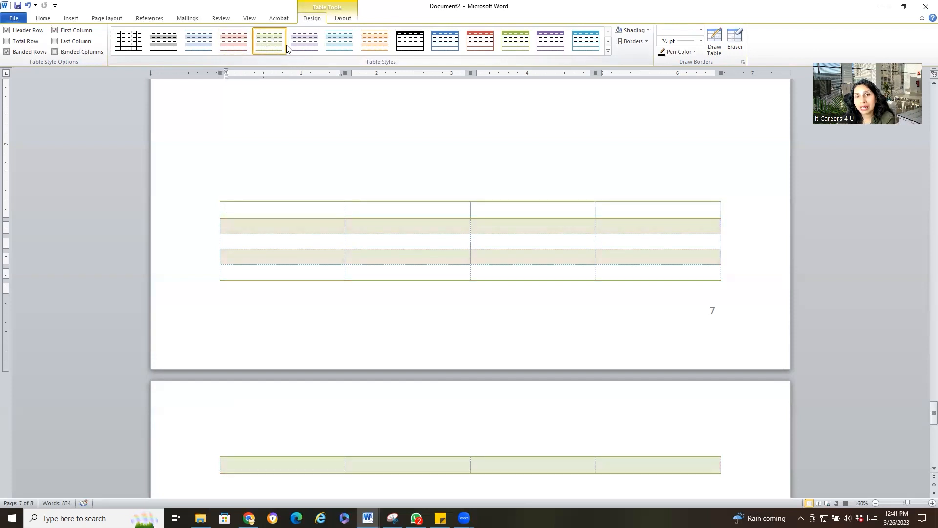
pyautogui.click(439, 47)
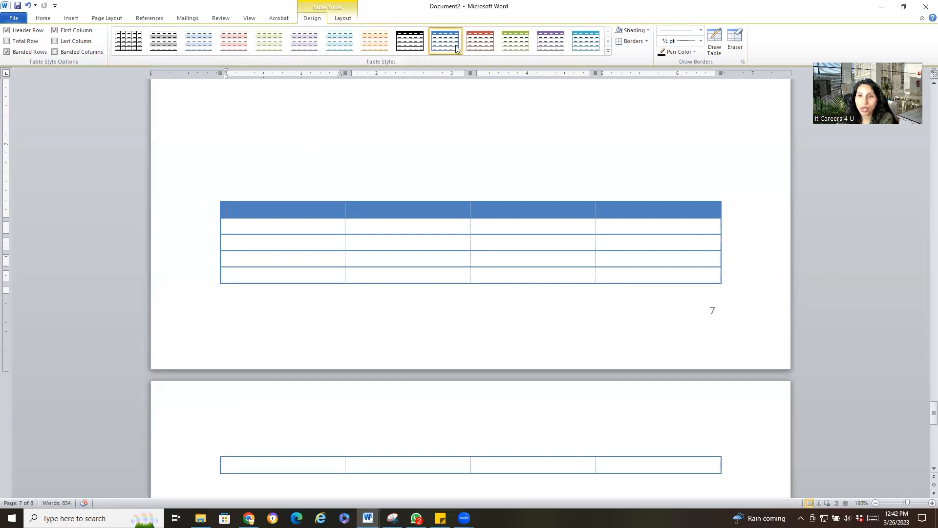
pyautogui.click(515, 45)
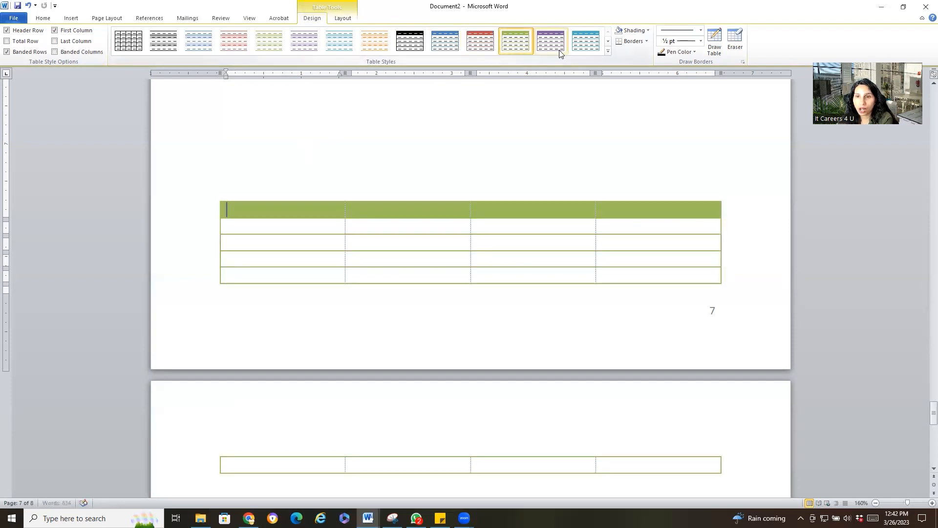
pyautogui.click(586, 45)
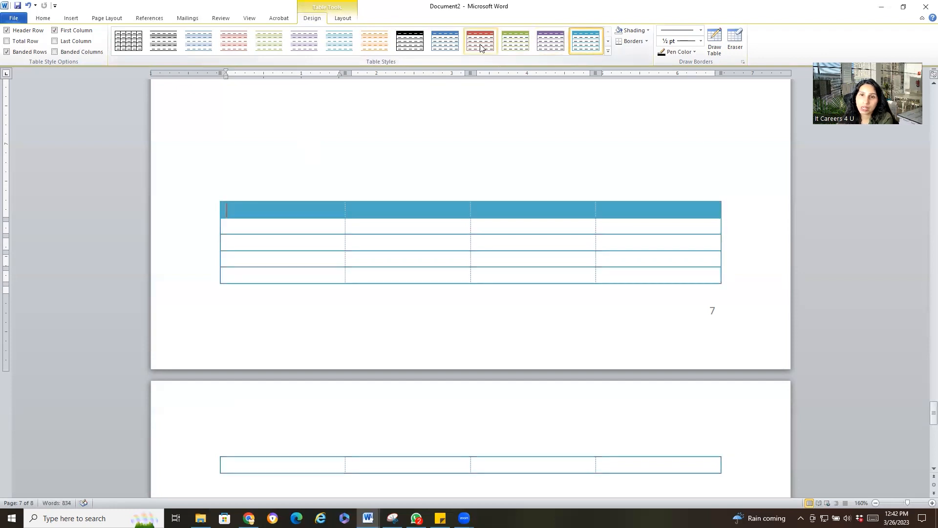
pyautogui.click(454, 49)
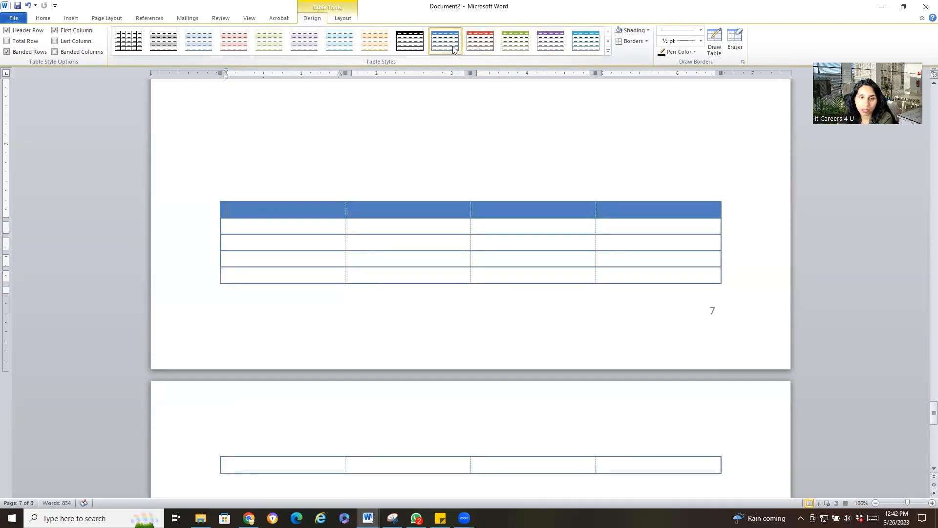
pyautogui.click(410, 49)
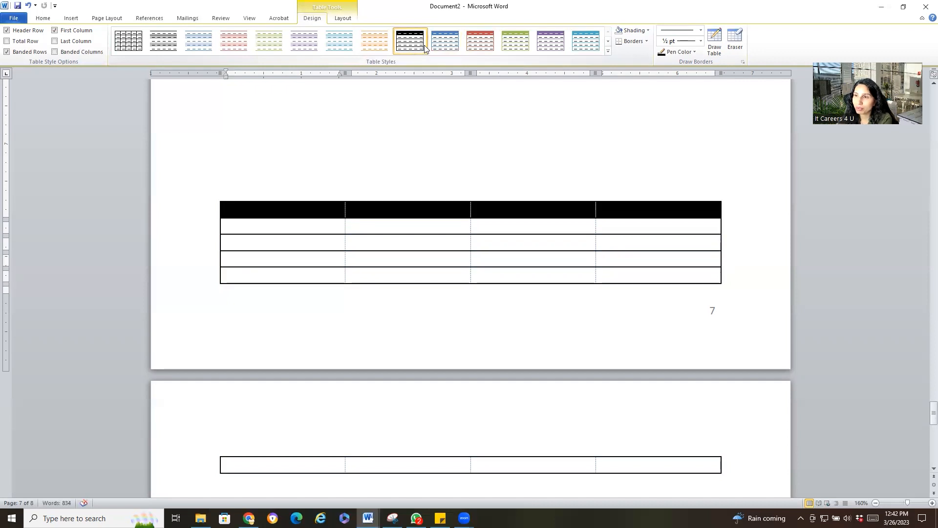
pyautogui.click(438, 51)
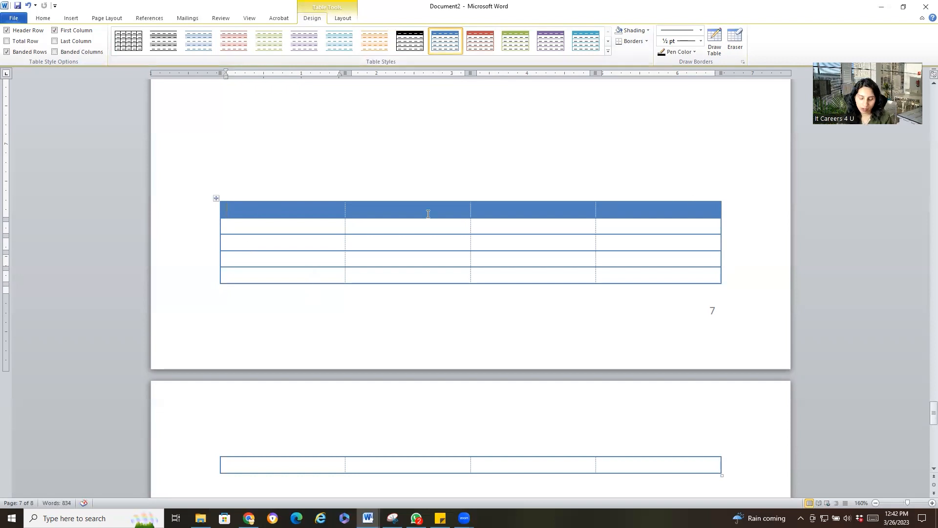
# Step: Enter the column headings Data A, Data B, Data C and Data D in the blue header row on page 7
pyautogui.write('Data A')
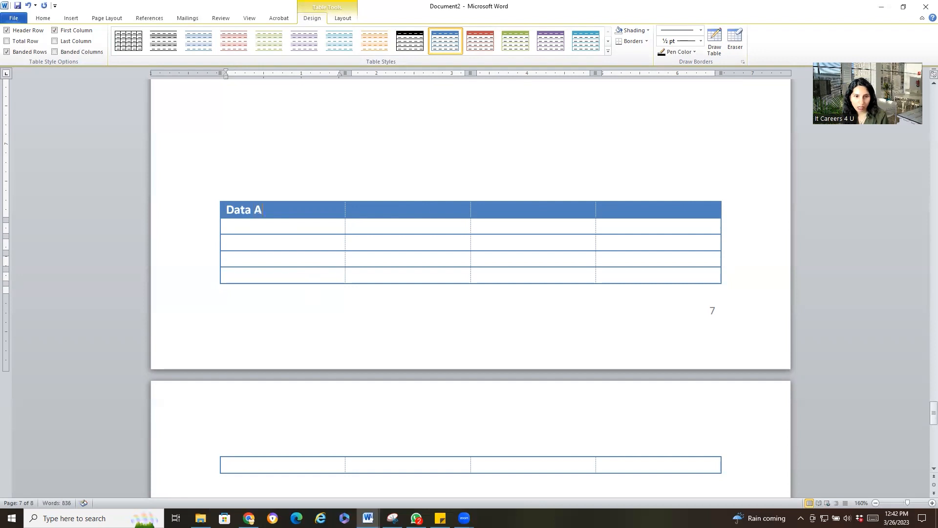
pyautogui.press('Tab')
pyautogui.write('Data B')
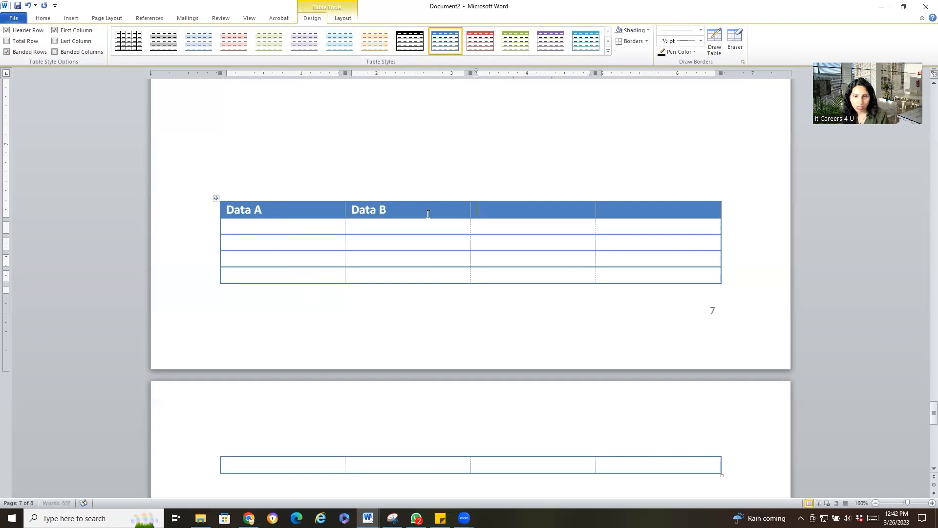
pyautogui.press('Tab')
pyautogui.write('Data C')
pyautogui.press('Tab')
pyautogui.write('Data D')
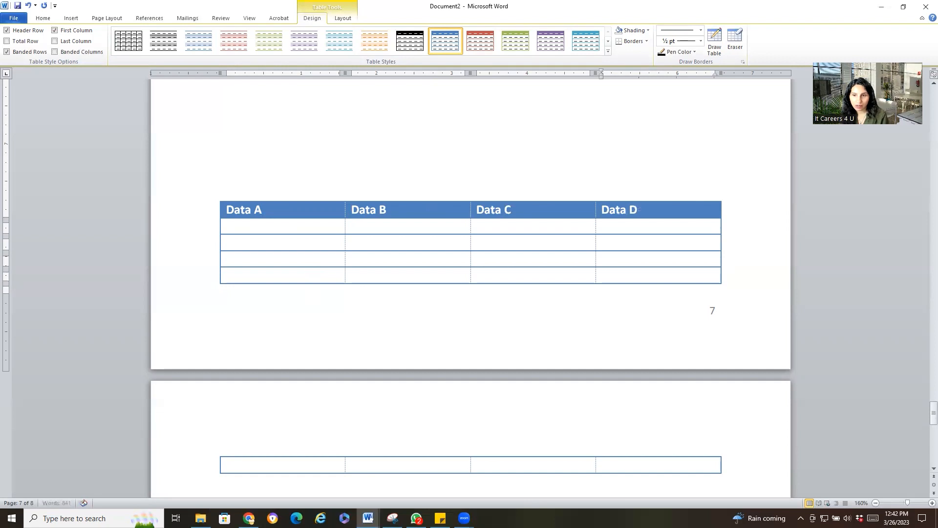
# Step: Centre the four column headings in the header row of the page 7 table
pyautogui.moveTo(645, 213); pyautogui.dragTo(302, 206)
pyautogui.click(43, 19)
pyautogui.click(224, 48)
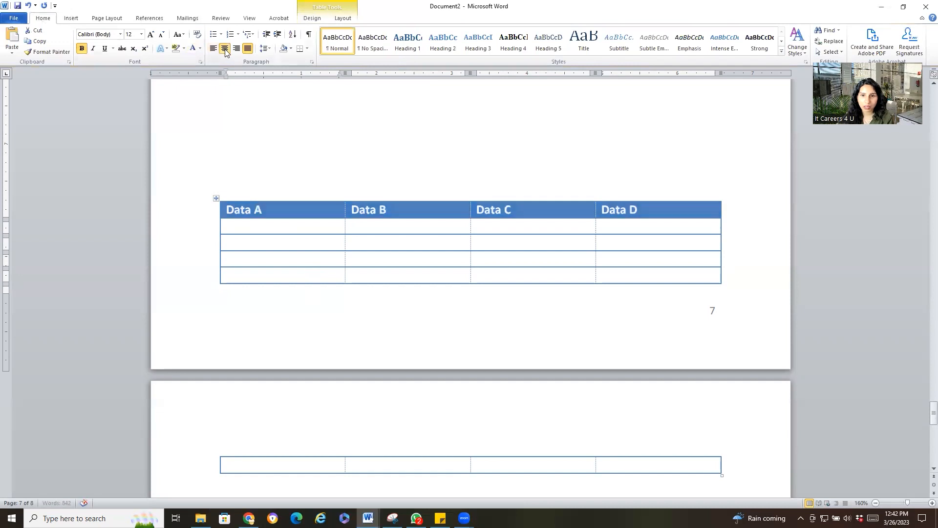
# Step: Fill the first two body rows with the placeholder texts sfsf, sfsdf, sdfsdf, sdfsdf and sdfsdf, sfsdf, sfdsdf, sfdsdf
pyautogui.click(281, 229)
pyautogui.write('sfsf')
pyautogui.press('Tab')
pyautogui.write('sfsdf')
pyautogui.press('Tab')
pyautogui.write('sdfsdf')
pyautogui.press('Tab')
pyautogui.write('sdfsdf')
pyautogui.press('Tab')
pyautogui.write('sdfsdf')
pyautogui.press('Tab')
pyautogui.write('sfsdf')
pyautogui.press('Tab')
pyautogui.write('sfdsdf')
pyautogui.press('Tab')
pyautogui.write('sfdsdf')
# Step: Fill the last two table rows on page 7 with sdfsdf, sdfsdf, sfsdf, sfd and sfsf, sdfsdf, sdfsdf, sdfsdf
pyautogui.click(267, 259)
pyautogui.write('sdfsdf')
pyautogui.click(384, 258)
pyautogui.write('sdfsdf')
pyautogui.press('Tab')
pyautogui.write('sfsdf')
pyautogui.press('Tab')
pyautogui.write('sfd')
pyautogui.click(232, 275)
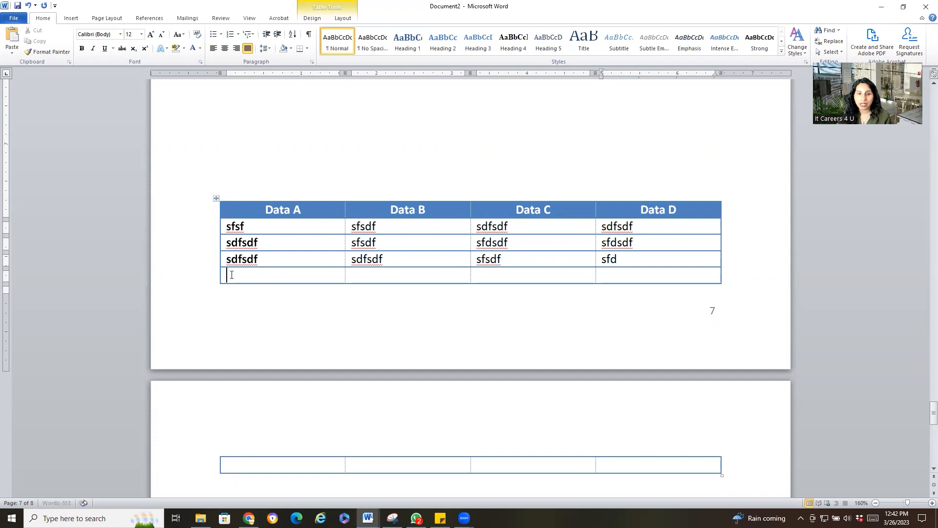
pyautogui.write('sfsf')
pyautogui.click(433, 277)
pyautogui.write('sdfsdf')
pyautogui.click(520, 276)
pyautogui.write('sdfsdf')
pyautogui.press('Tab')
pyautogui.write('sdfsdf')
# Step: Fill the table row on page 8 with the placeholder texts sfsdf, sdfdf, sdfsf and sfdsdf
pyautogui.click(288, 462)
pyautogui.write('sfsdf')
pyautogui.click(397, 466)
pyautogui.write('sdfdf')
pyautogui.click(497, 465)
pyautogui.write('sdfsf')
pyautogui.click(608, 465)
pyautogui.write('sfdsdf')
# Step: Make the table's Data A to Data D header row repeat on every page the table spans
pyautogui.scroll(-4, 486, 413)
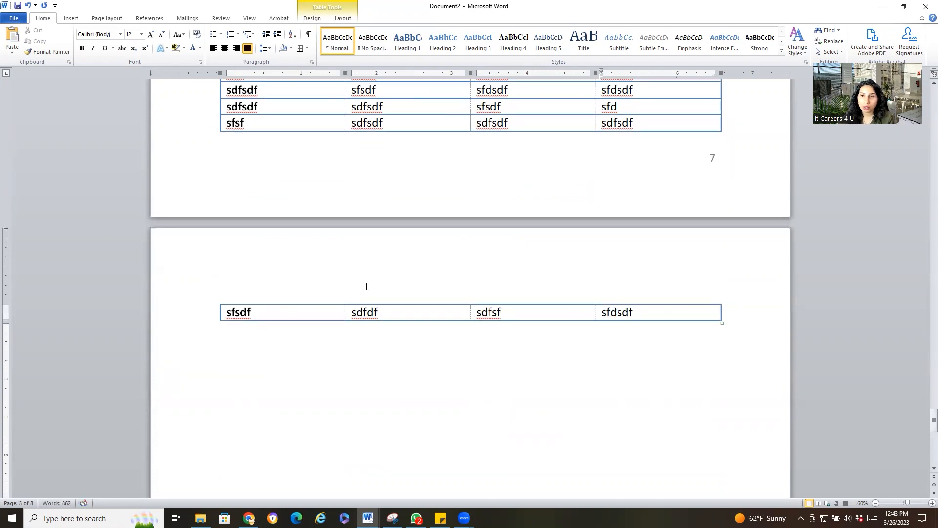
pyautogui.scroll(-2, 367, 286)
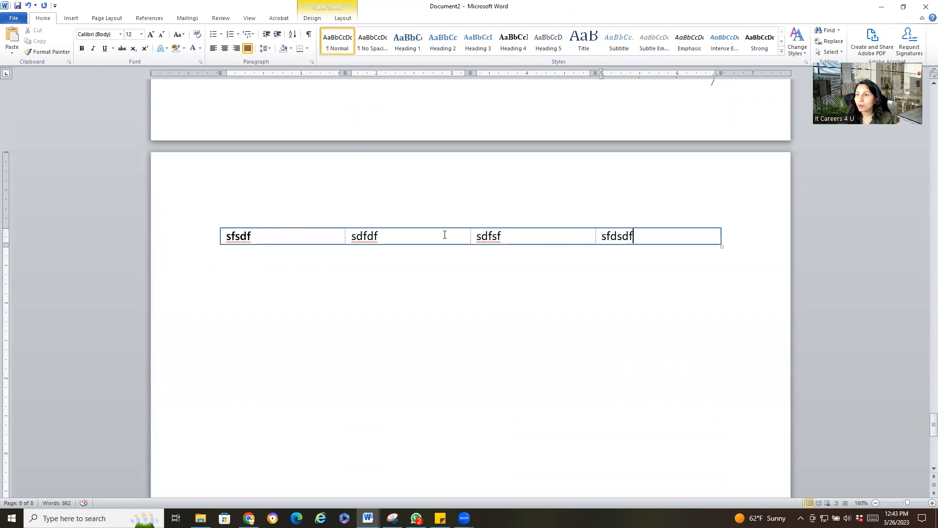
pyautogui.scroll(6, 420, 268)
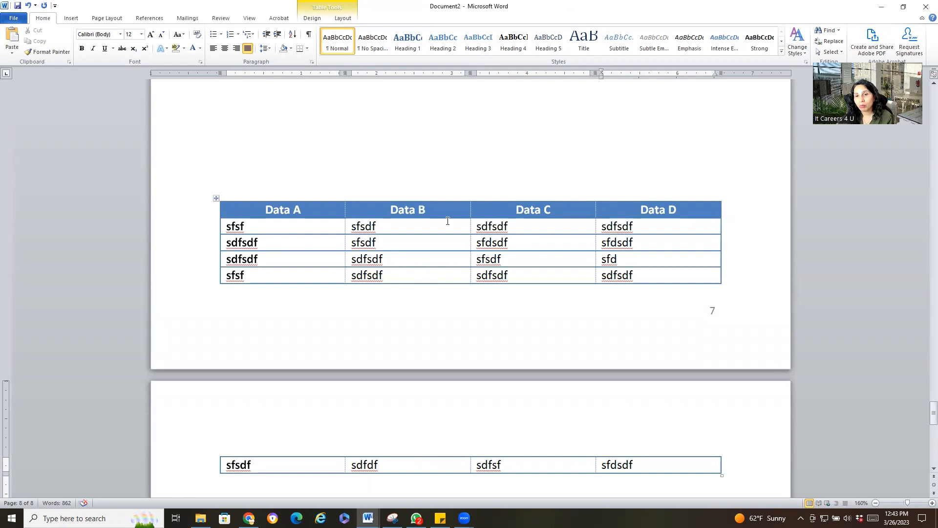
pyautogui.moveTo(253, 209); pyautogui.dragTo(651, 215)
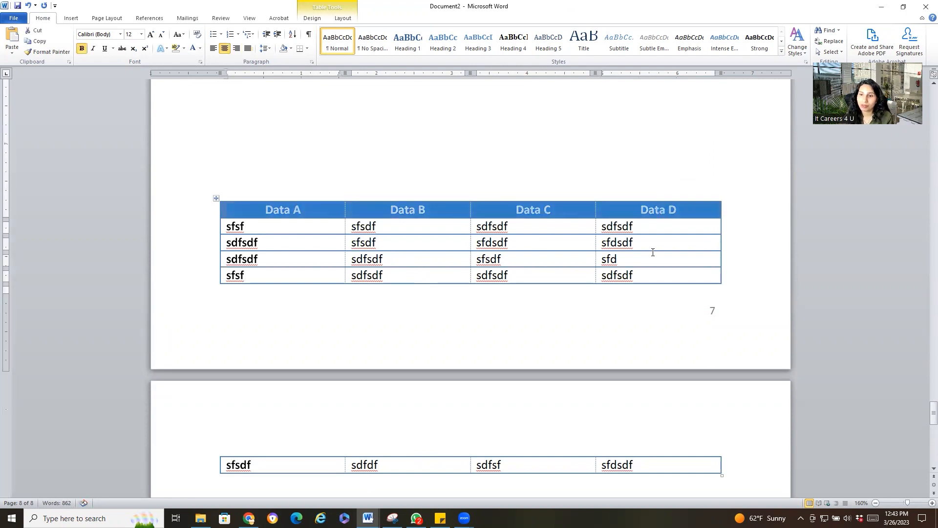
pyautogui.click(289, 303)
pyautogui.scroll(-3, 400, 279)
pyautogui.scroll(3, 400, 279)
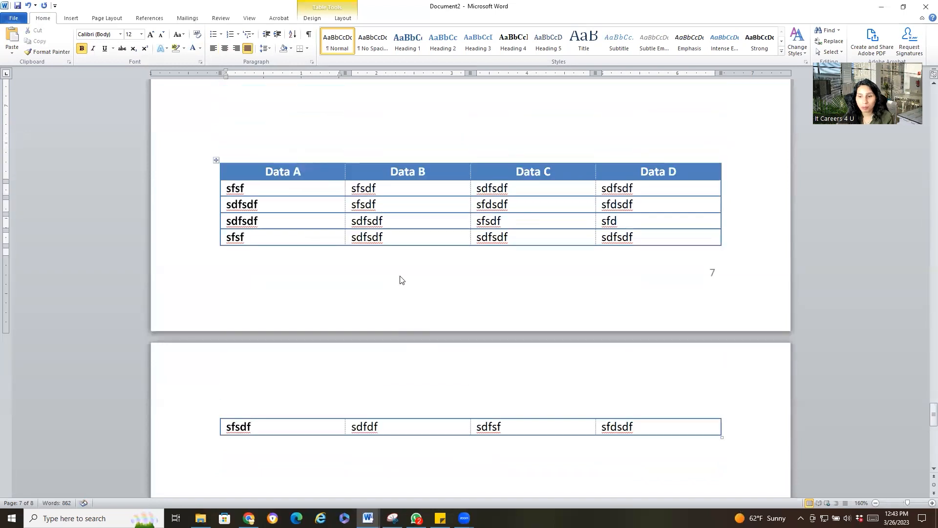
pyautogui.moveTo(308, 171); pyautogui.dragTo(635, 171)
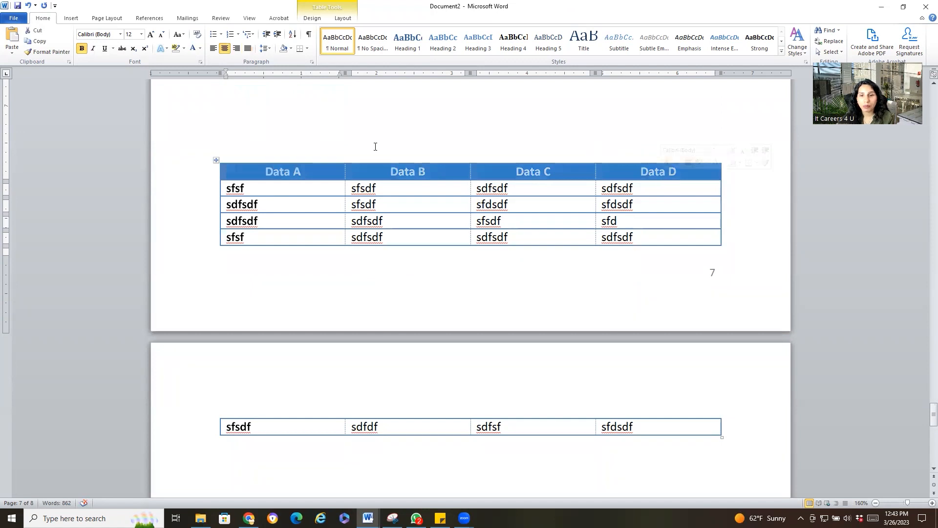
pyautogui.click(313, 20)
pyautogui.click(335, 20)
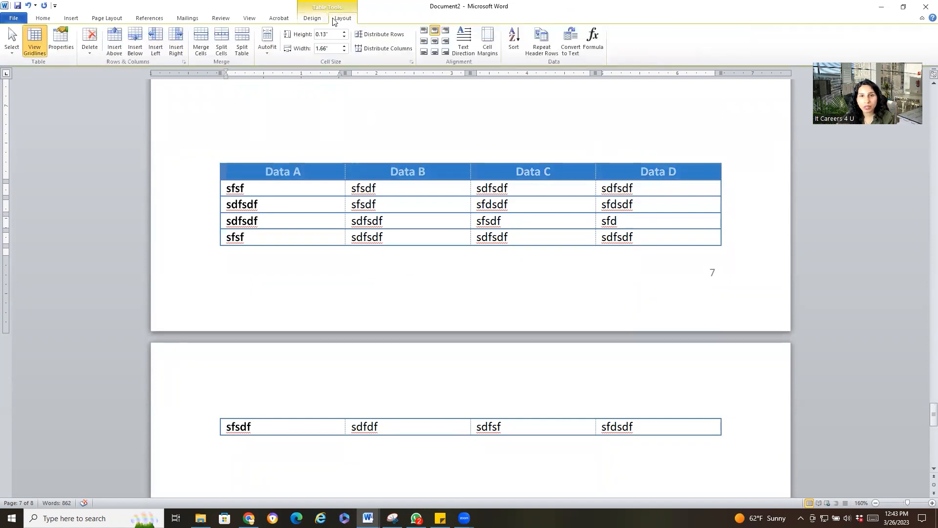
pyautogui.click(535, 51)
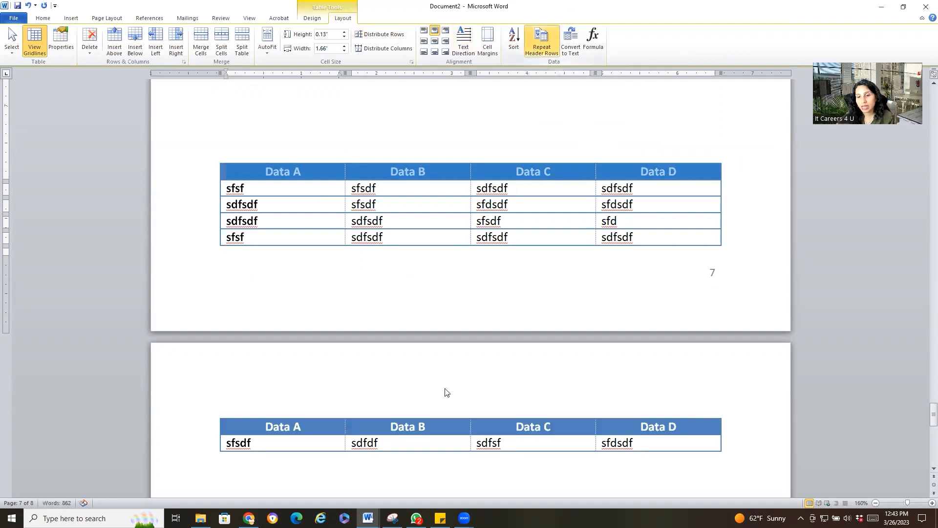
# Step: Check the header row and the data row of the table across pages 7 and 8
pyautogui.scroll(-2, 271, 415)
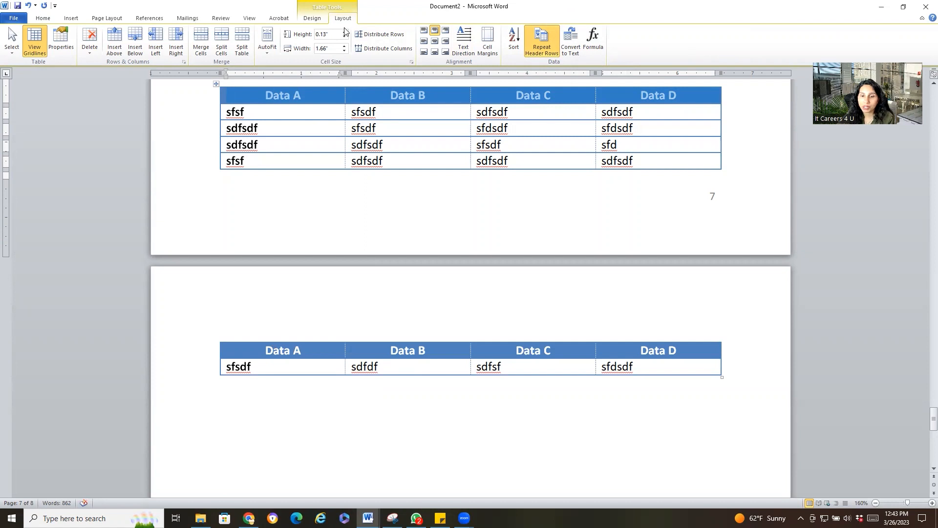
pyautogui.moveTo(252, 366); pyautogui.dragTo(555, 364)
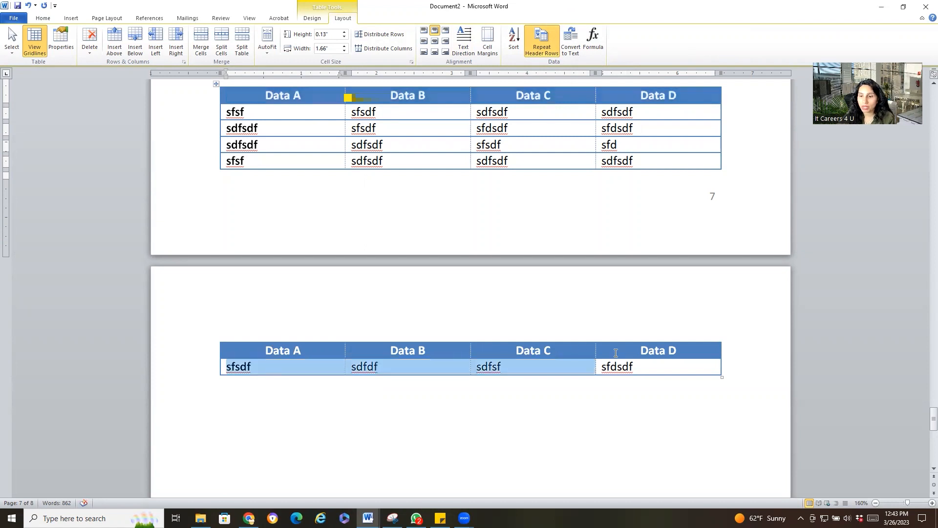
pyautogui.moveTo(616, 353); pyautogui.dragTo(617, 366)
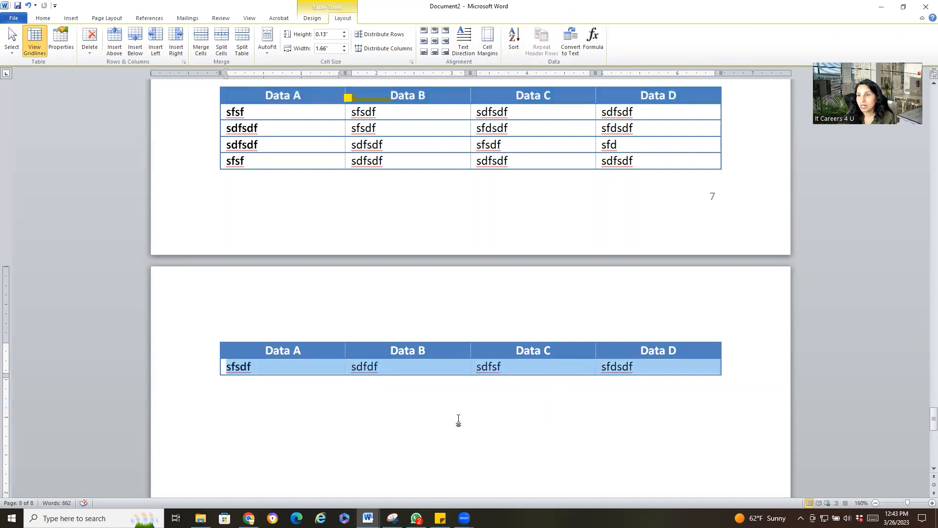
pyautogui.scroll(-1, 489, 405)
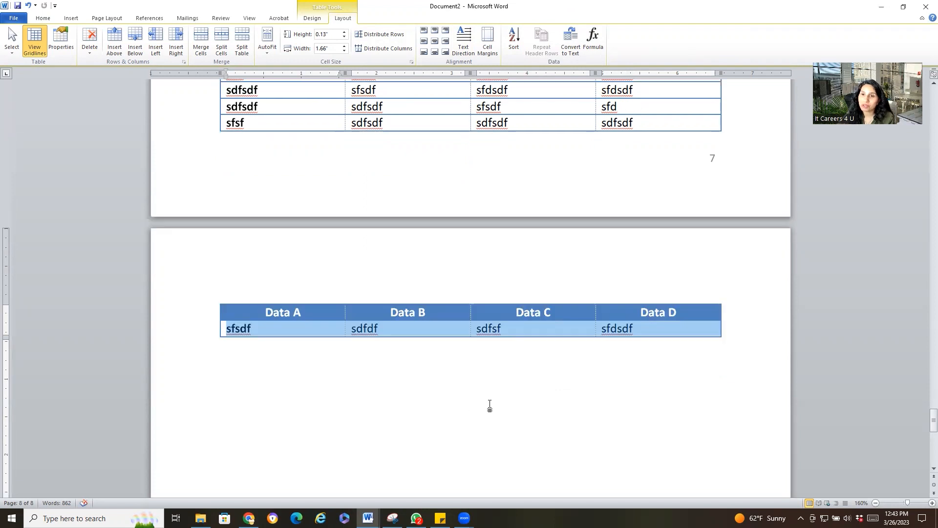
pyautogui.scroll(7, 489, 403)
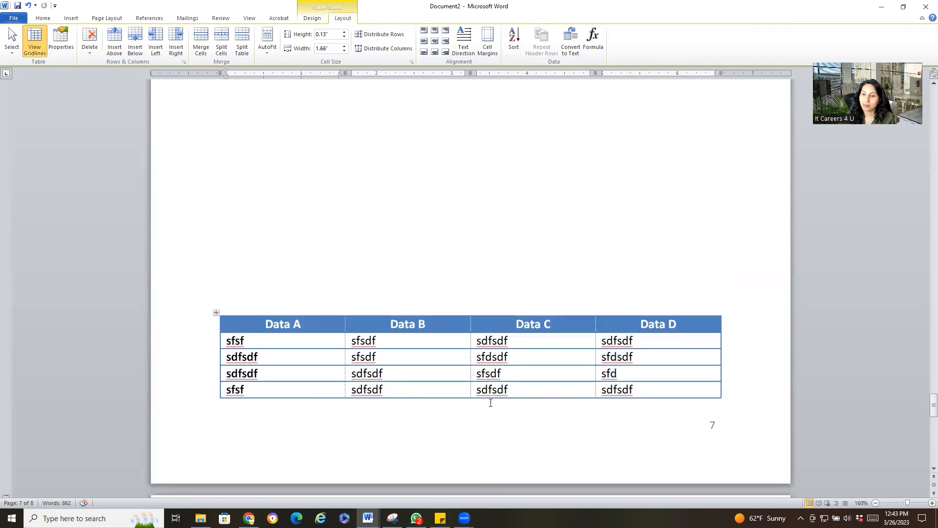
pyautogui.click(419, 274)
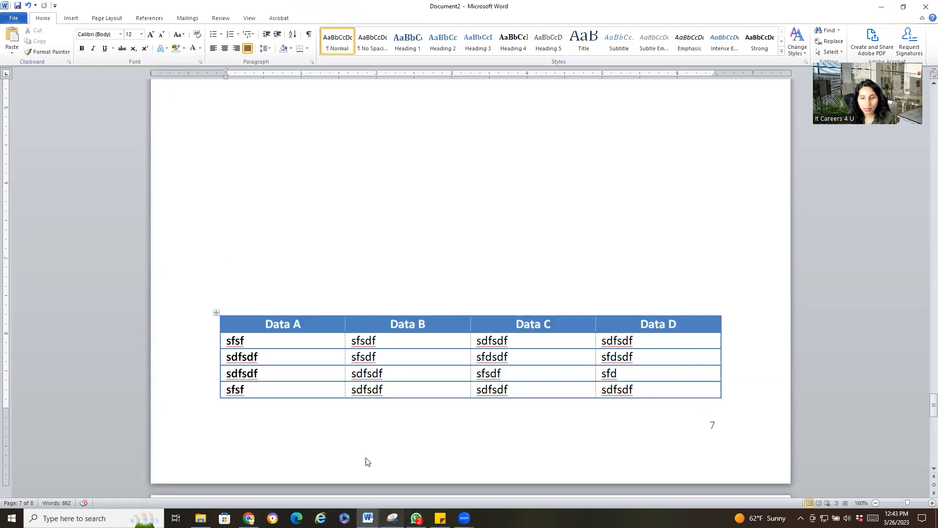
pyautogui.scroll(-4, 383, 383)
# Step: Switch to Document1 and read the remaining topics in the "Topics to Be Covered" list
pyautogui.moveTo(368, 517)
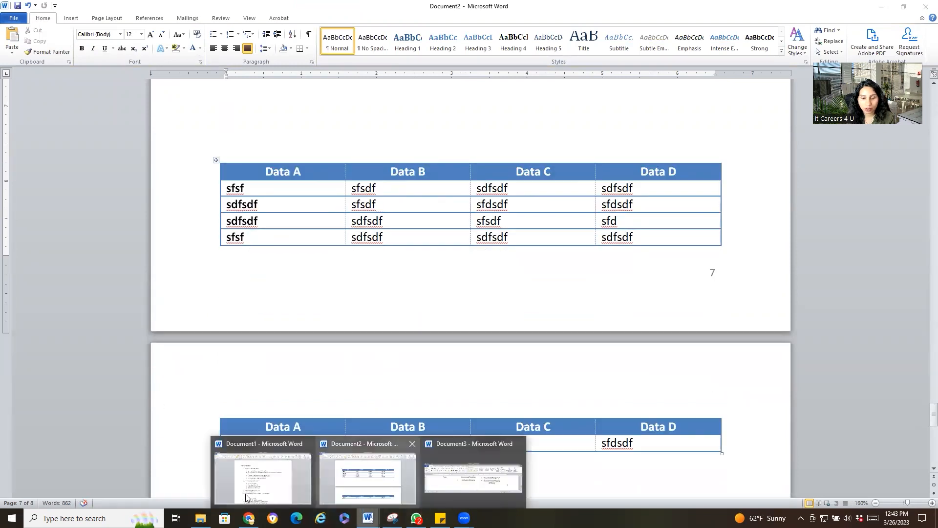
pyautogui.click(262, 472)
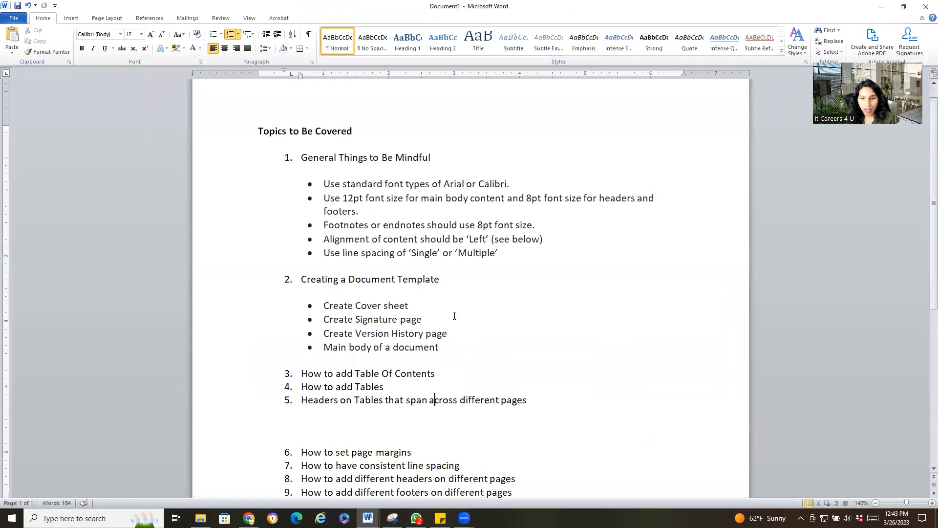
pyautogui.scroll(-1, 454, 315)
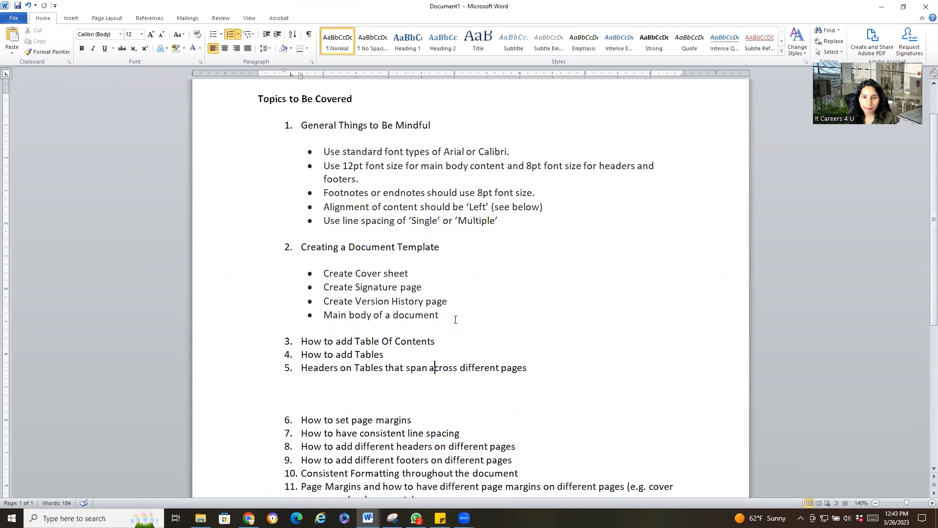
pyautogui.scroll(1, 455, 319)
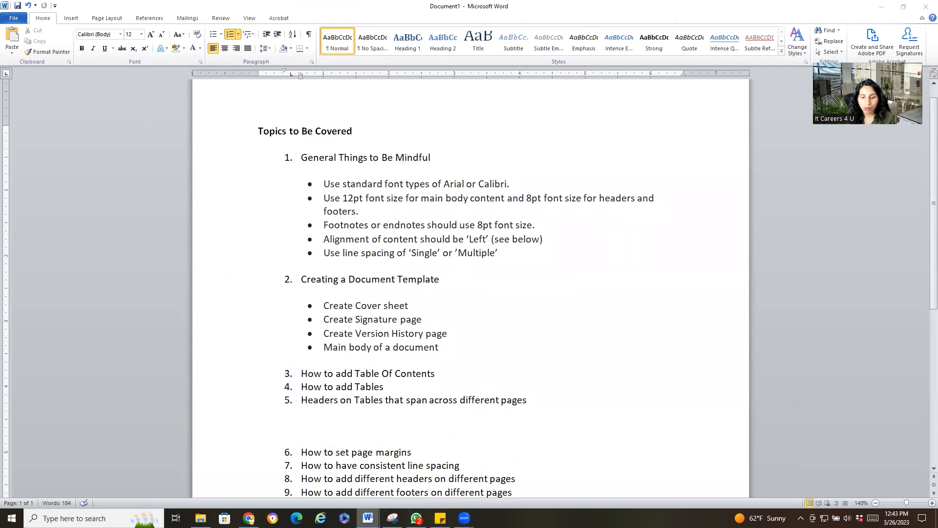
# Step: Return to Document2 and insert a table with three columns and four rows below the "Version History" title on page 3
pyautogui.moveTo(368, 518)
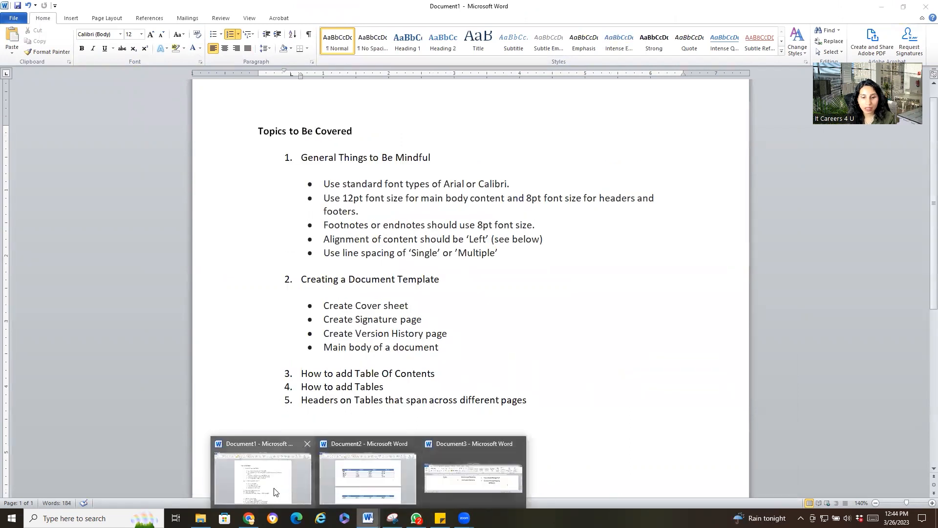
pyautogui.click(368, 478)
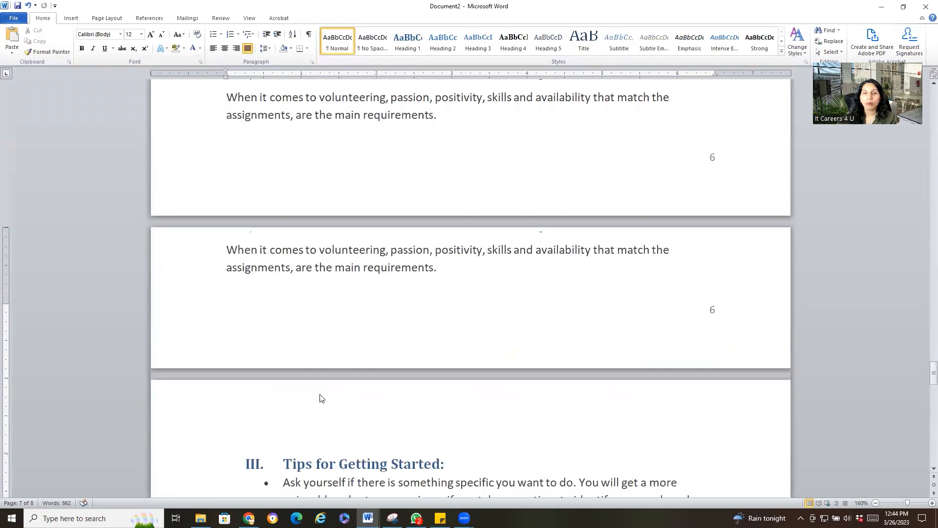
pyautogui.scroll(20, 320, 398)
pyautogui.scroll(20, 320, 396)
pyautogui.scroll(20, 319, 393)
pyautogui.scroll(5, 320, 394)
pyautogui.scroll(-5, 315, 386)
pyautogui.scroll(-9, 312, 381)
pyautogui.click(347, 160)
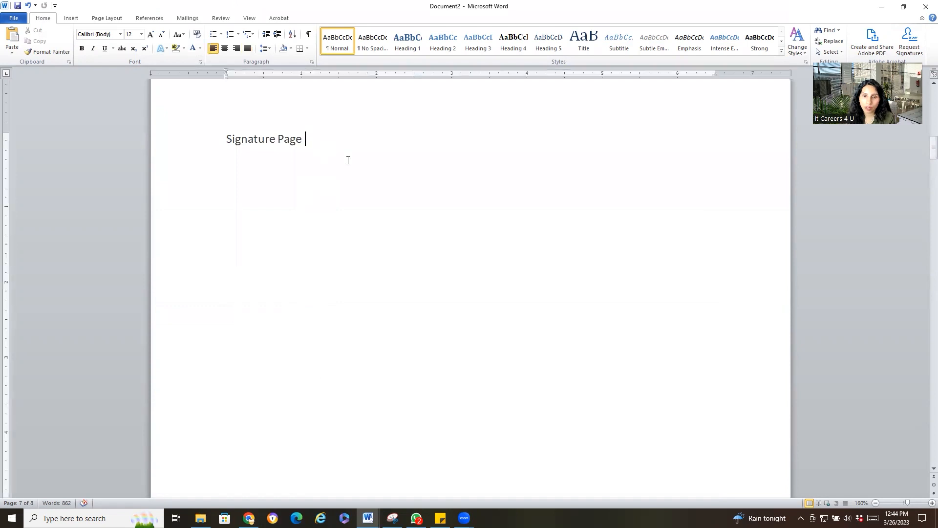
pyautogui.scroll(-15, 347, 215)
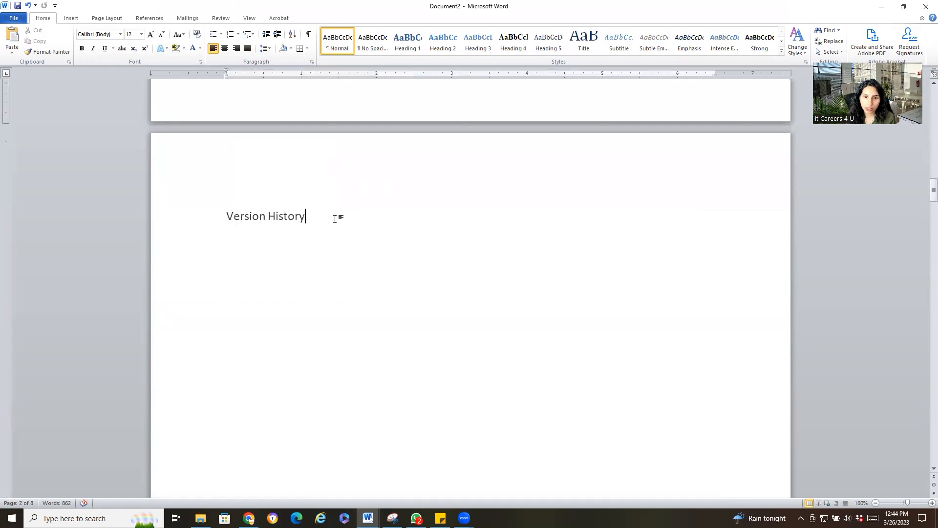
pyautogui.press('Return')
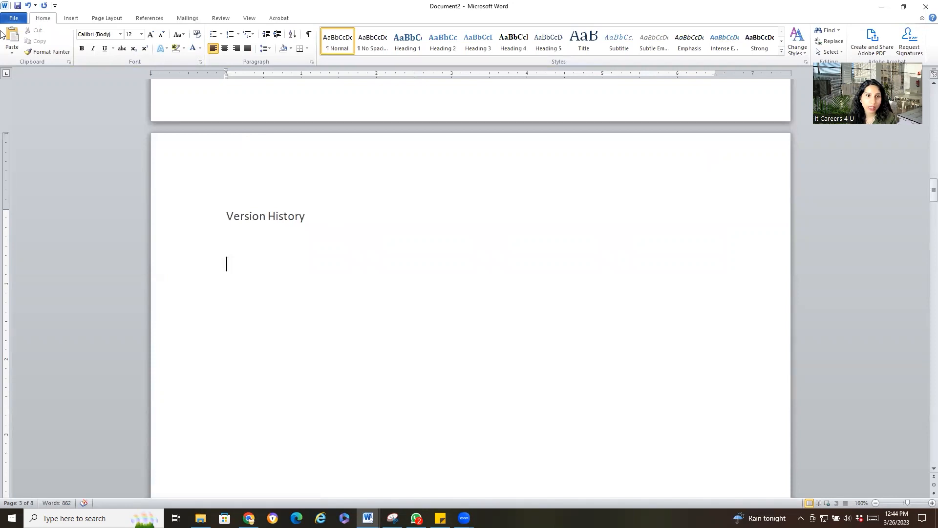
pyautogui.click(71, 18)
pyautogui.click(80, 54)
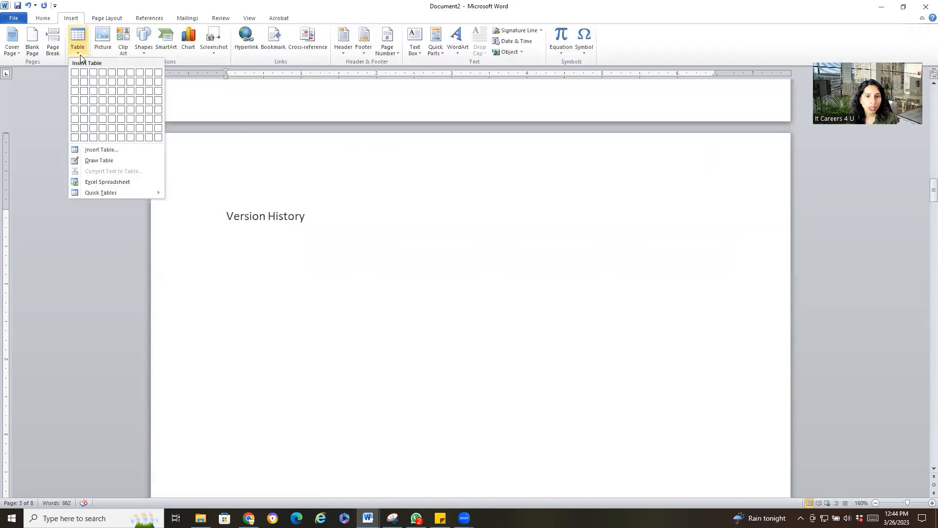
pyautogui.click(93, 100)
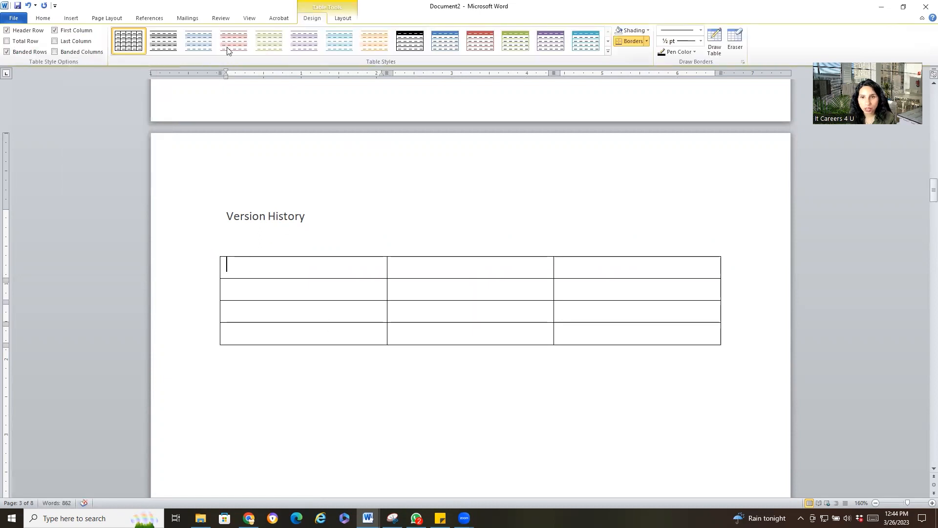
# Step: Apply the solid blue header table style and enter the headings Data, Author and Content of Update/Changes
pyautogui.click(445, 41)
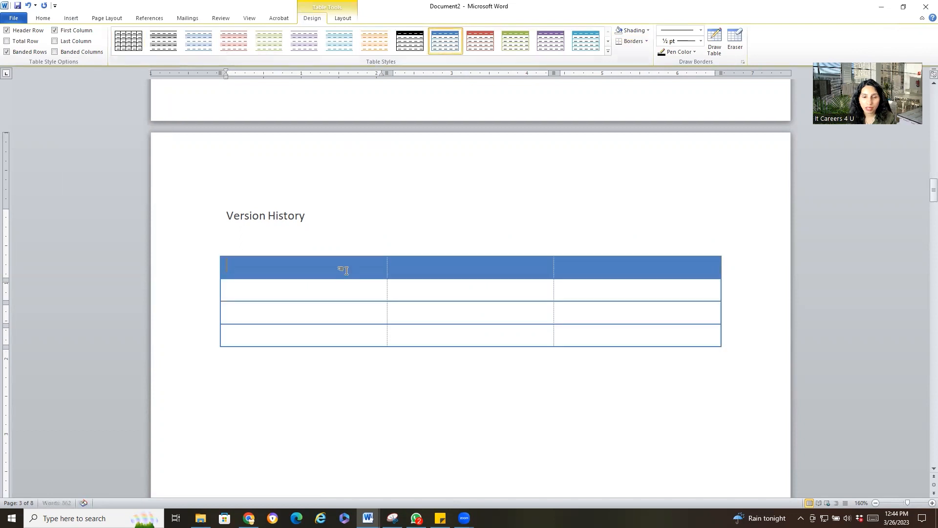
pyautogui.write('Data')
pyautogui.press('Tab')
pyautogui.write('Author')
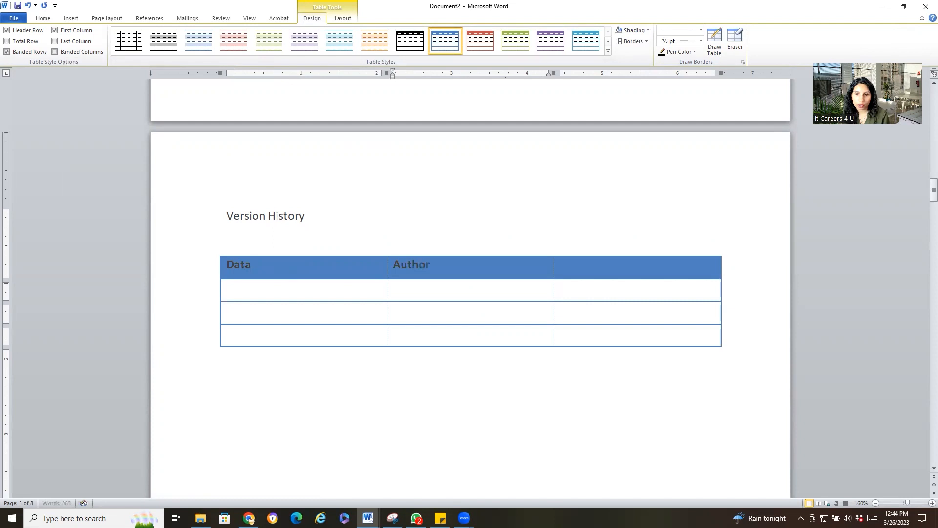
pyautogui.press('Tab')
pyautogui.write('Content of Update/Changes')
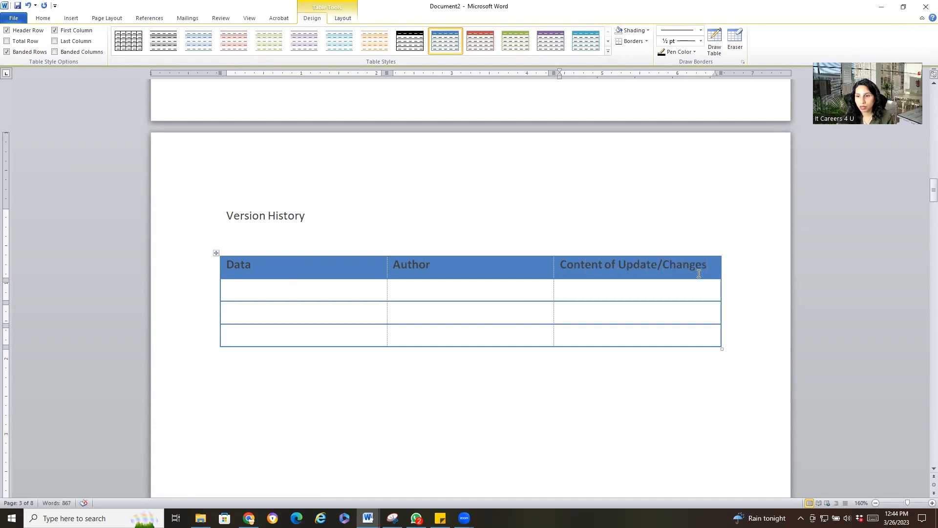
# Step: Set the font colour of the Version History table's header row to white
pyautogui.moveTo(708, 266); pyautogui.dragTo(286, 255)
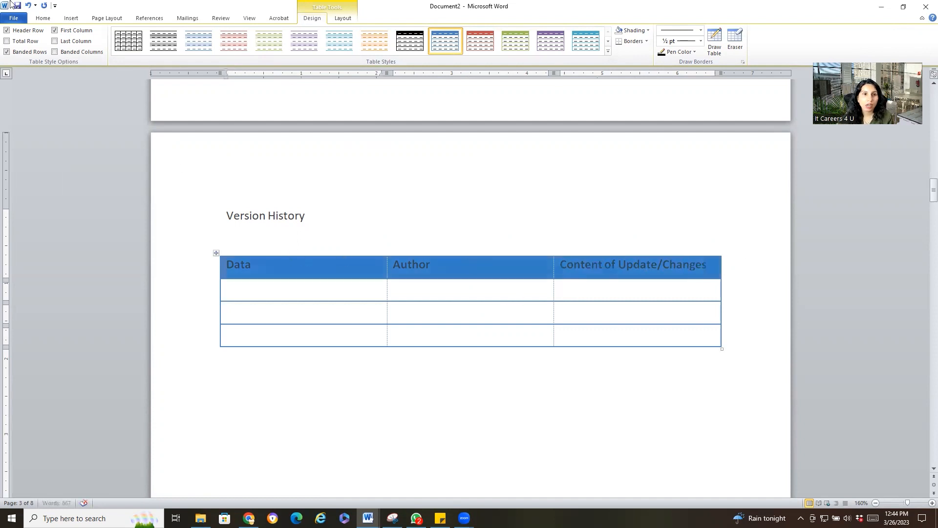
pyautogui.click(43, 18)
pyautogui.click(194, 51)
pyautogui.click(429, 413)
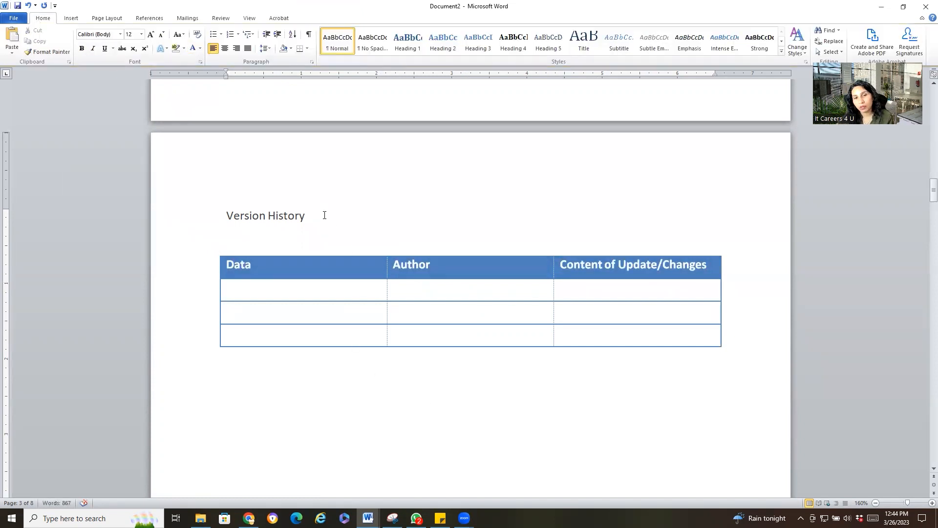
# Step: Make the "Version History" title above the table bold
pyautogui.moveTo(326, 213); pyautogui.dragTo(226, 211)
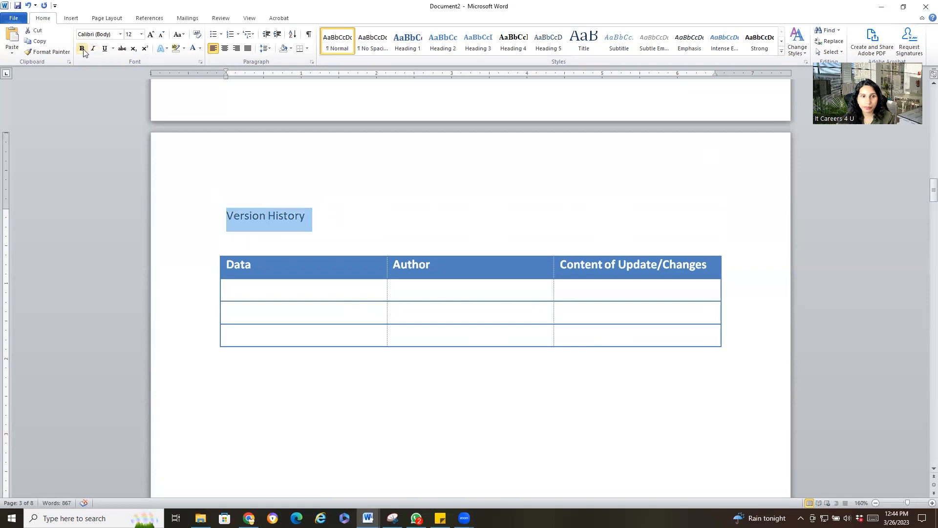
pyautogui.click(52, 53)
pyautogui.click(81, 48)
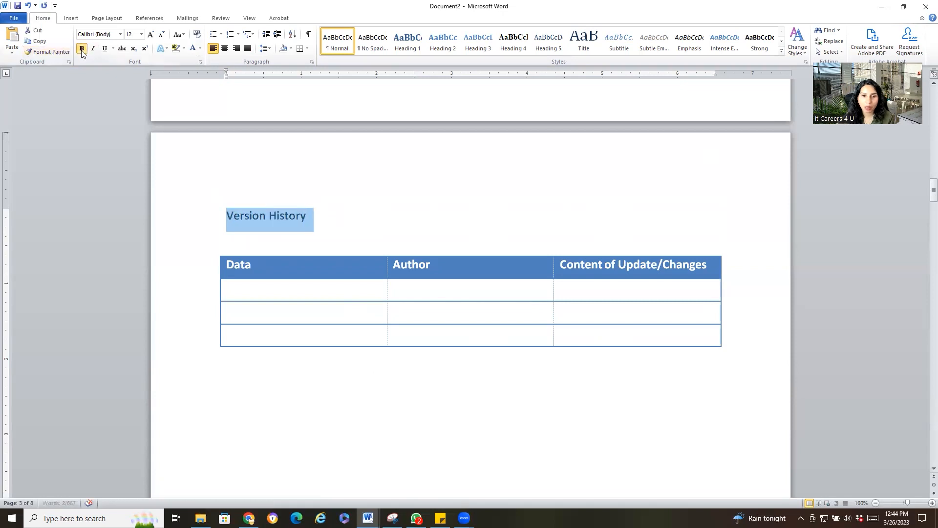
pyautogui.click(308, 430)
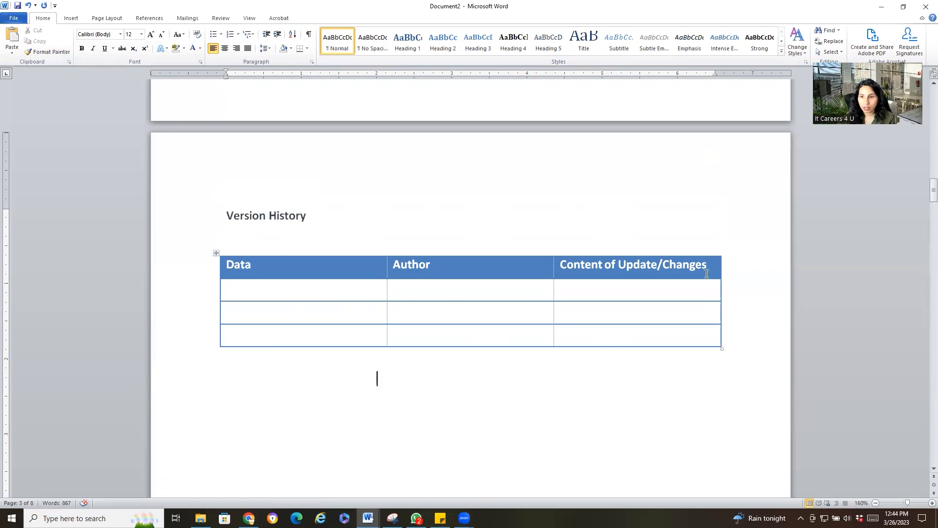
pyautogui.moveTo(682, 267); pyautogui.dragTo(279, 268)
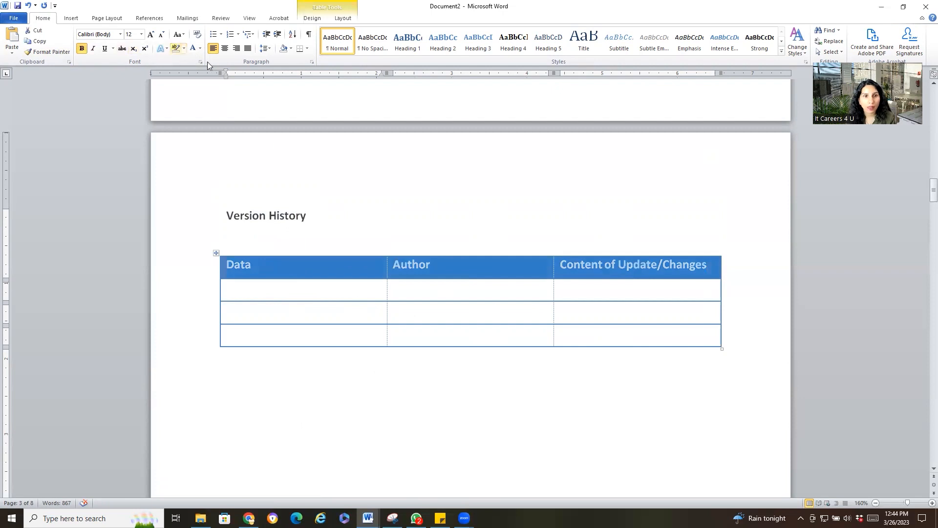
pyautogui.click(264, 334)
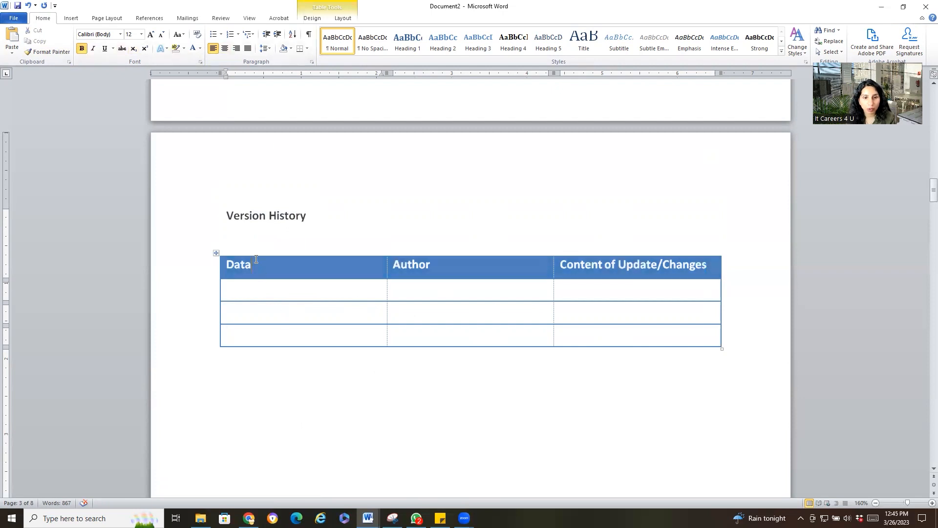
# Step: Insert a column to the right of the Data column in the Version History table and give it the heading Version
pyautogui.click(244, 255)
pyautogui.rightClick(244, 256)
pyautogui.moveTo(313, 309)
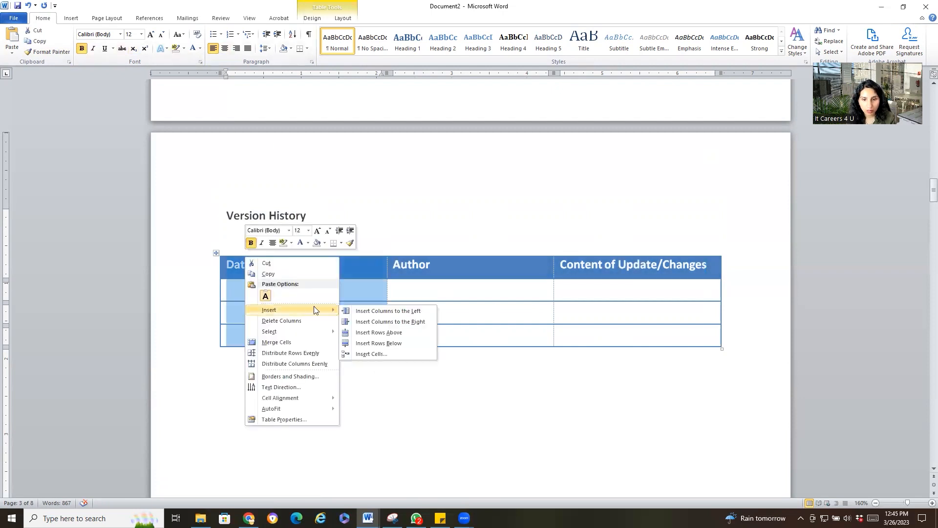
pyautogui.click(389, 321)
pyautogui.click(373, 306)
pyautogui.click(380, 277)
pyautogui.write('Version')
pyautogui.click(377, 393)
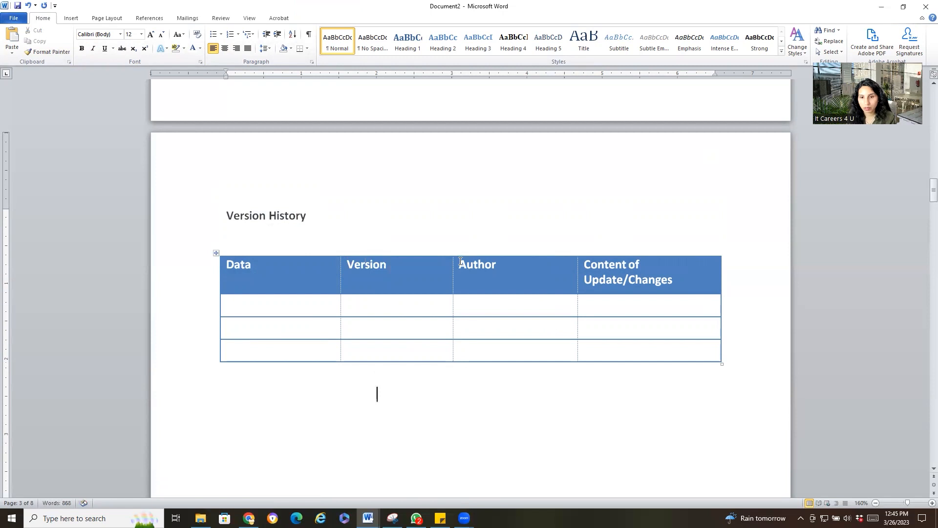
# Step: Narrow the Version column by shifting its border with the Author column, making the Author column wider
pyautogui.moveTo(453, 265); pyautogui.dragTo(429, 267)
pyautogui.click(456, 306)
pyautogui.click(634, 308)
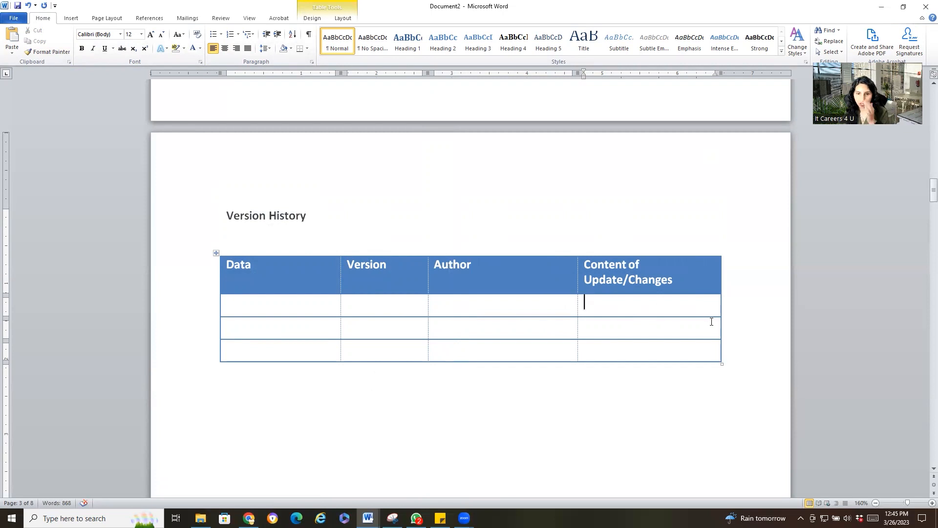
# Step: Correct the first column's heading in the Version History table to Date
pyautogui.click(304, 268)
pyautogui.press('BackSpace')
pyautogui.write('e')
pyautogui.click(452, 318)
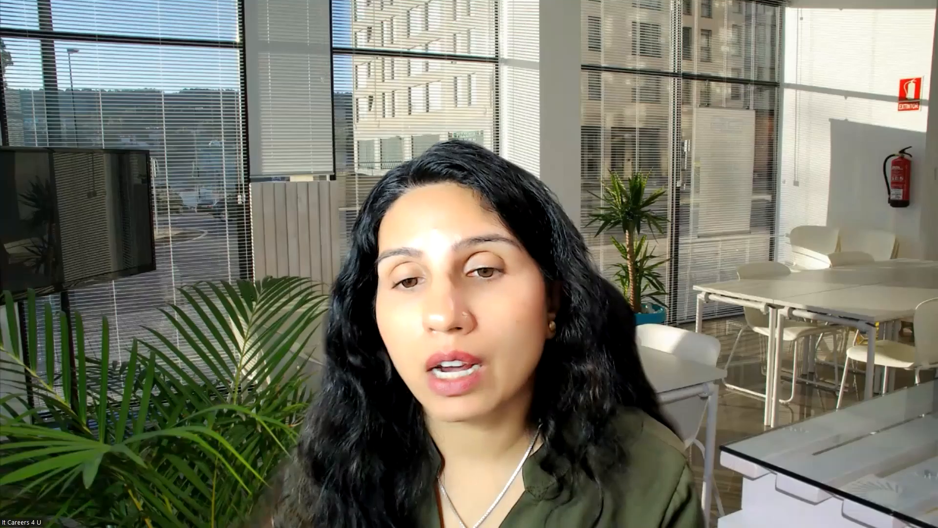